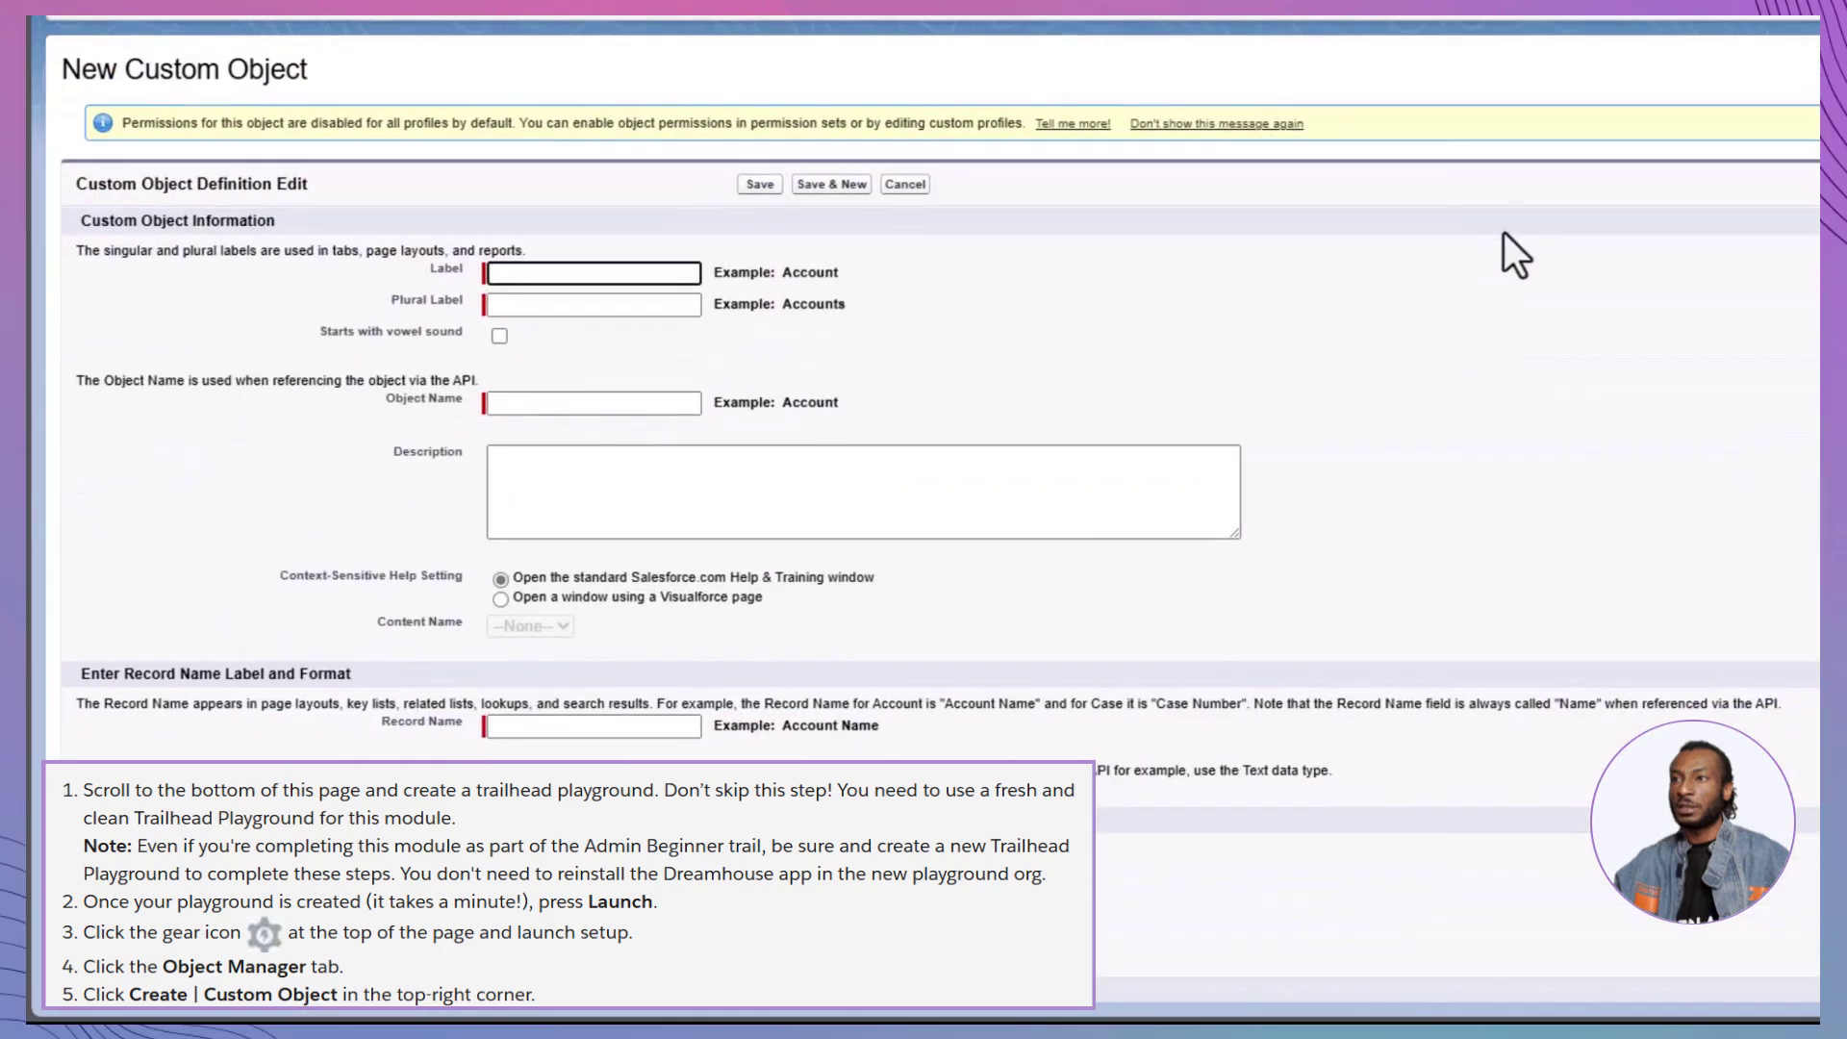
Define the custom object with label Property and plural label Properties, keep the New Custom Tab Wizard launch option selected, and save it.
text(P)
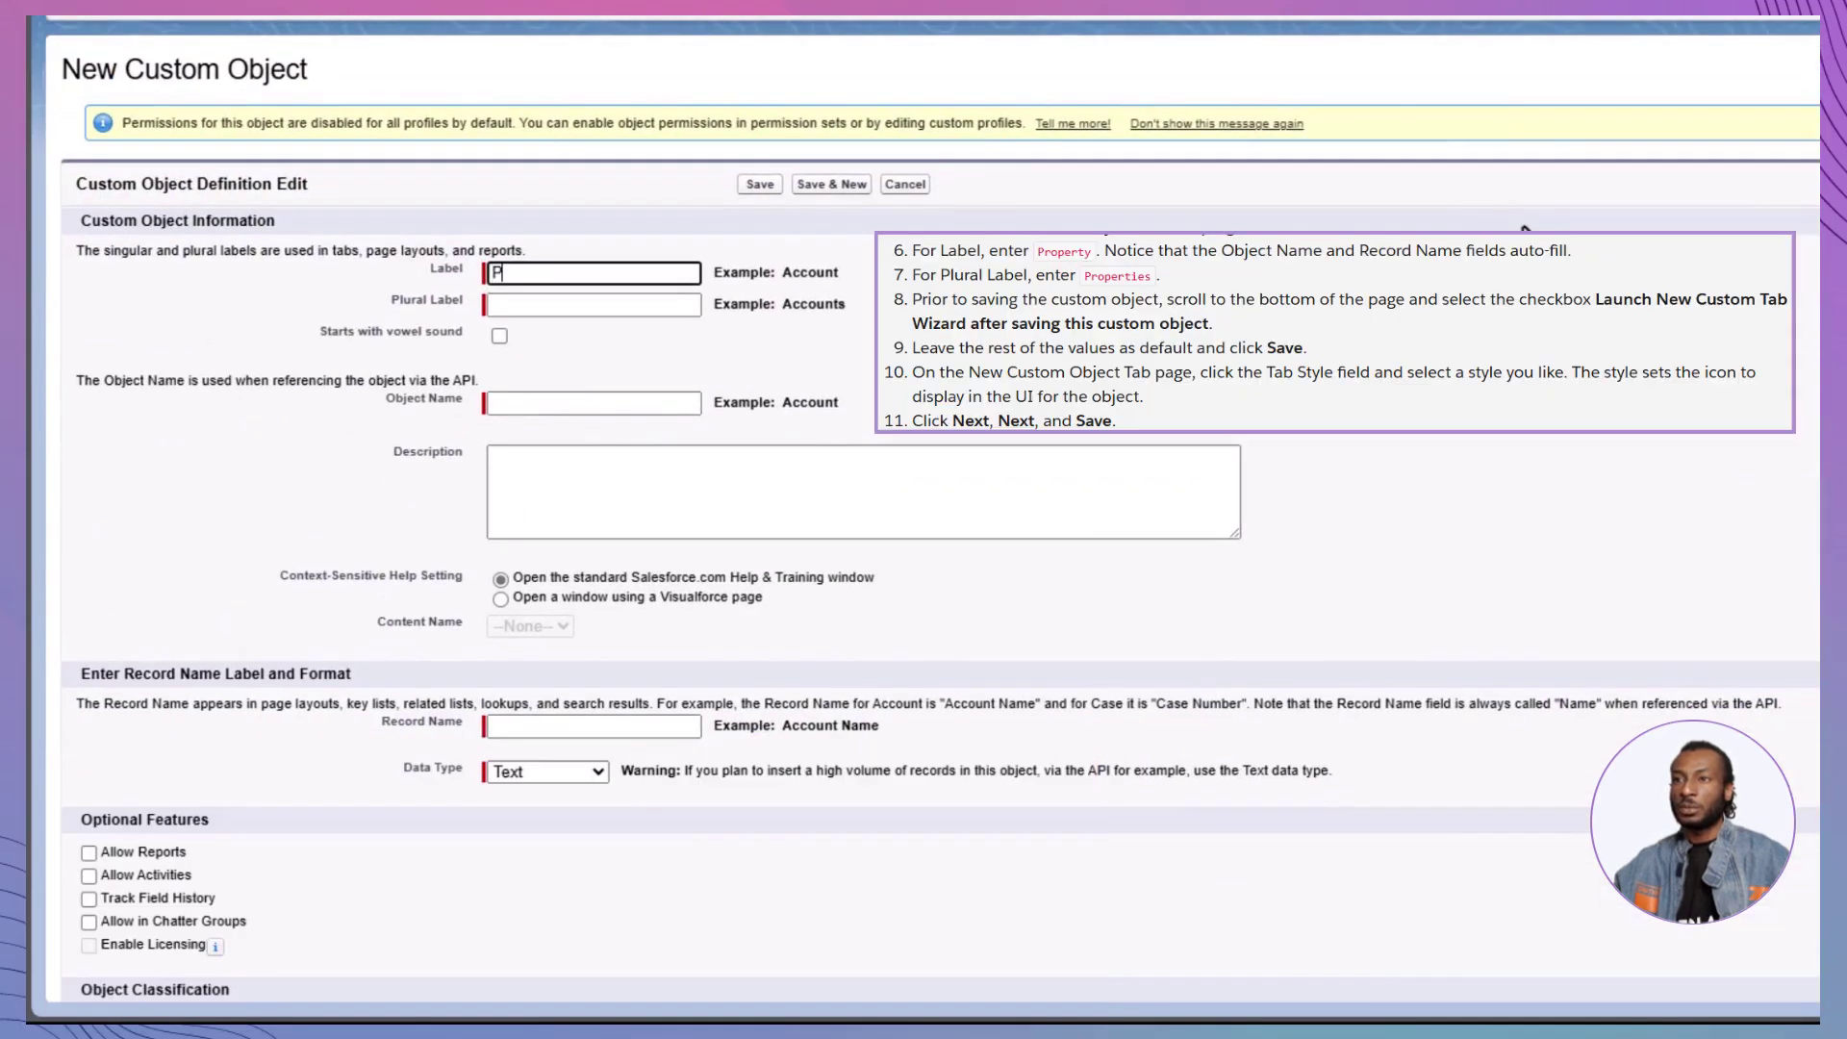
text(roperty)
key(Tab)
text(P)
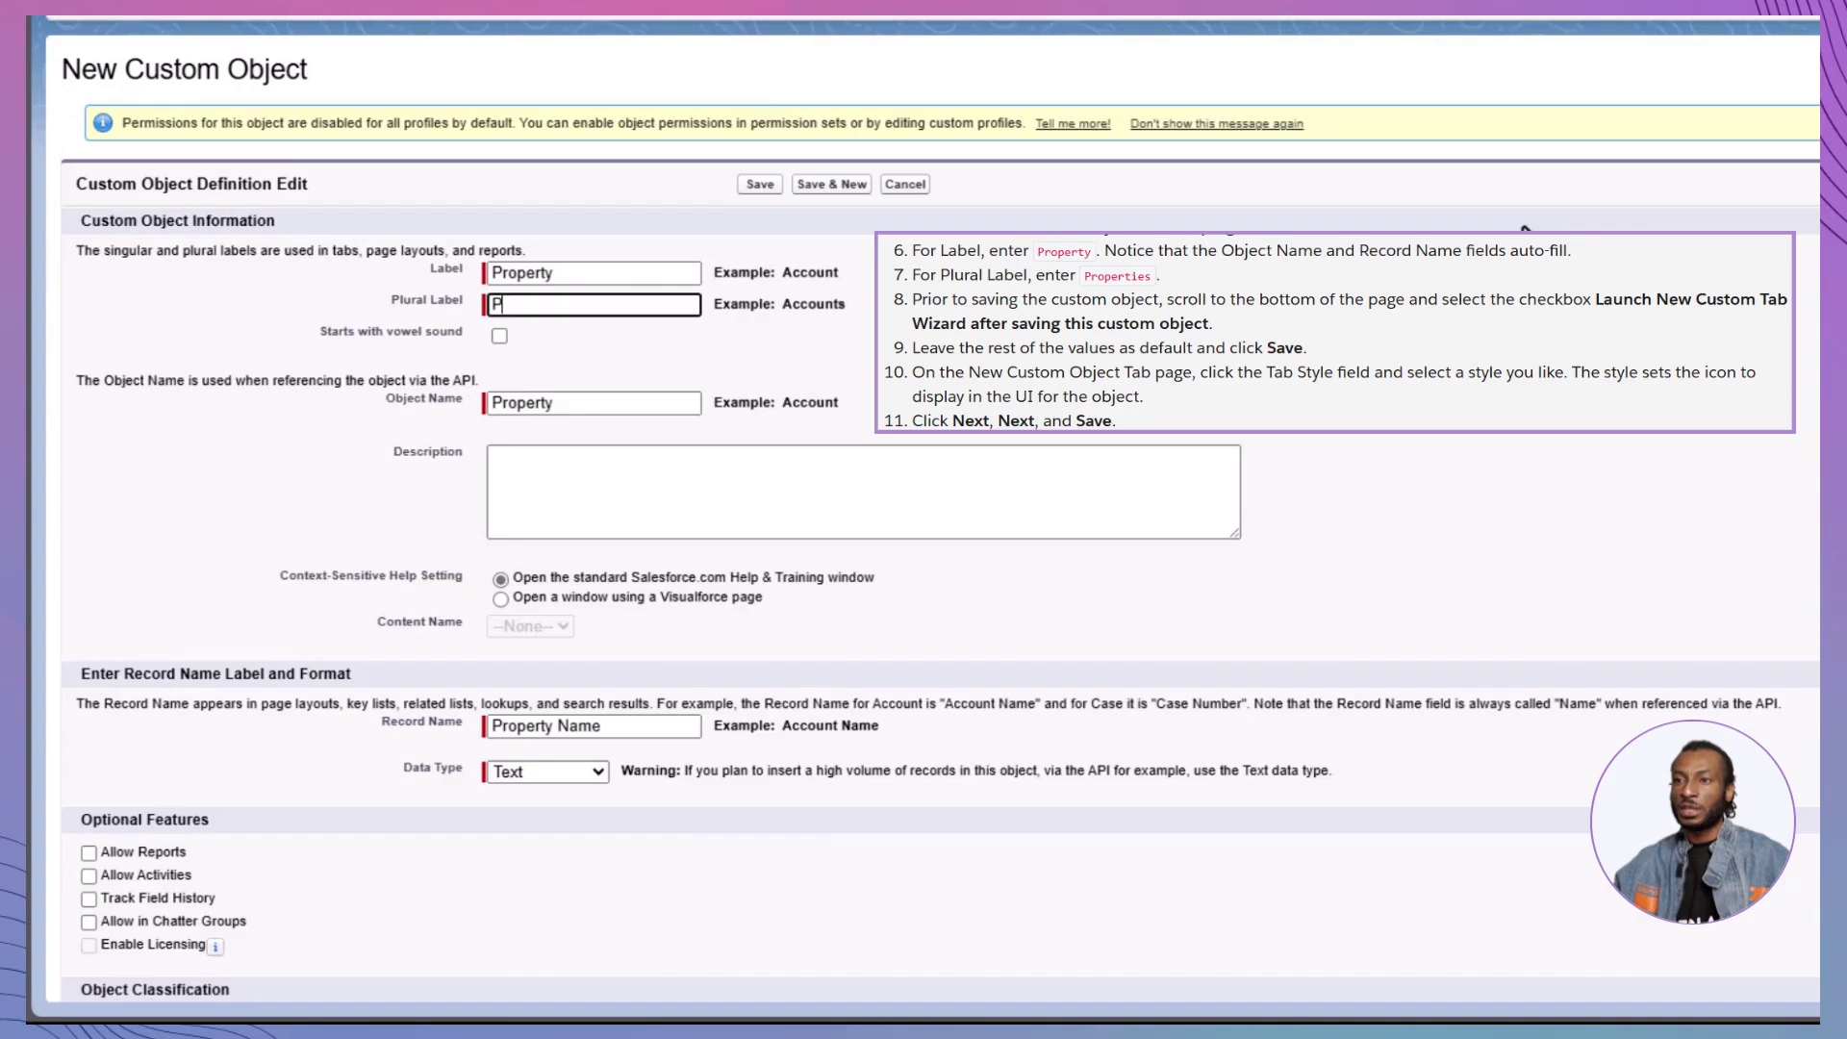
text(roperties)
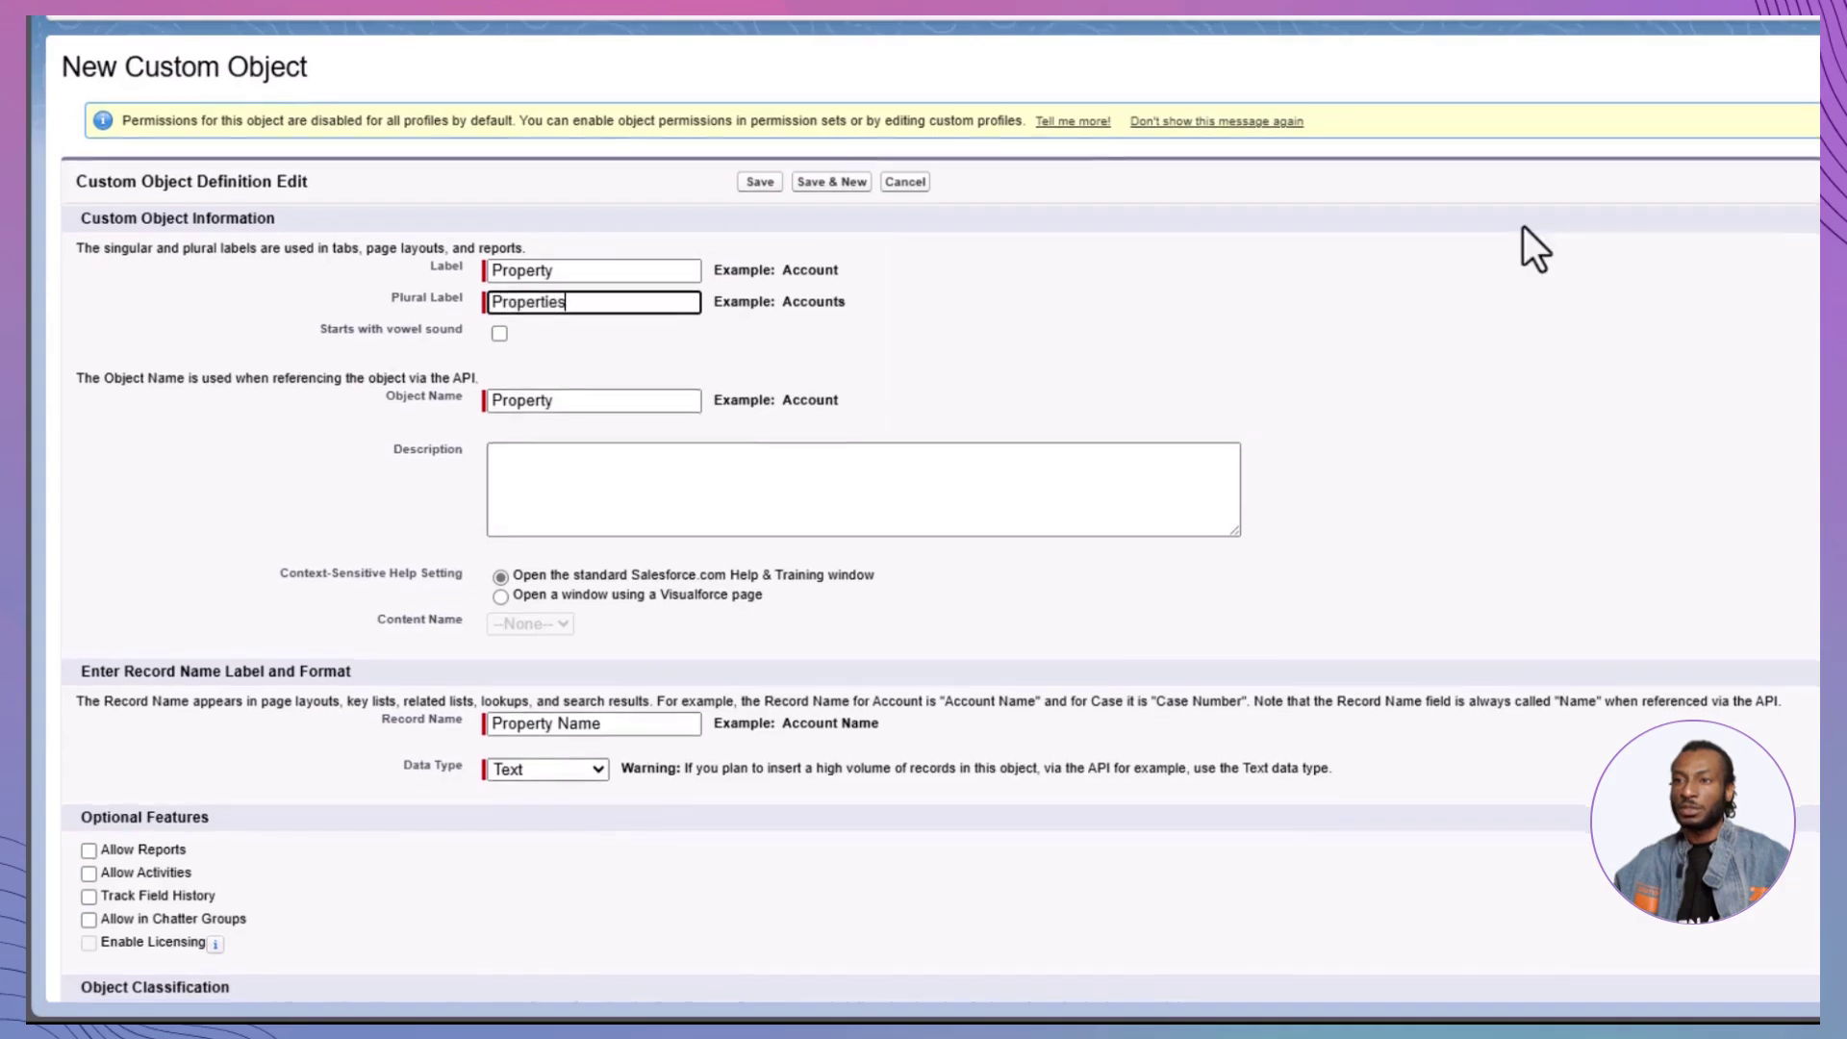
scroll(1521, 227, down, 5)
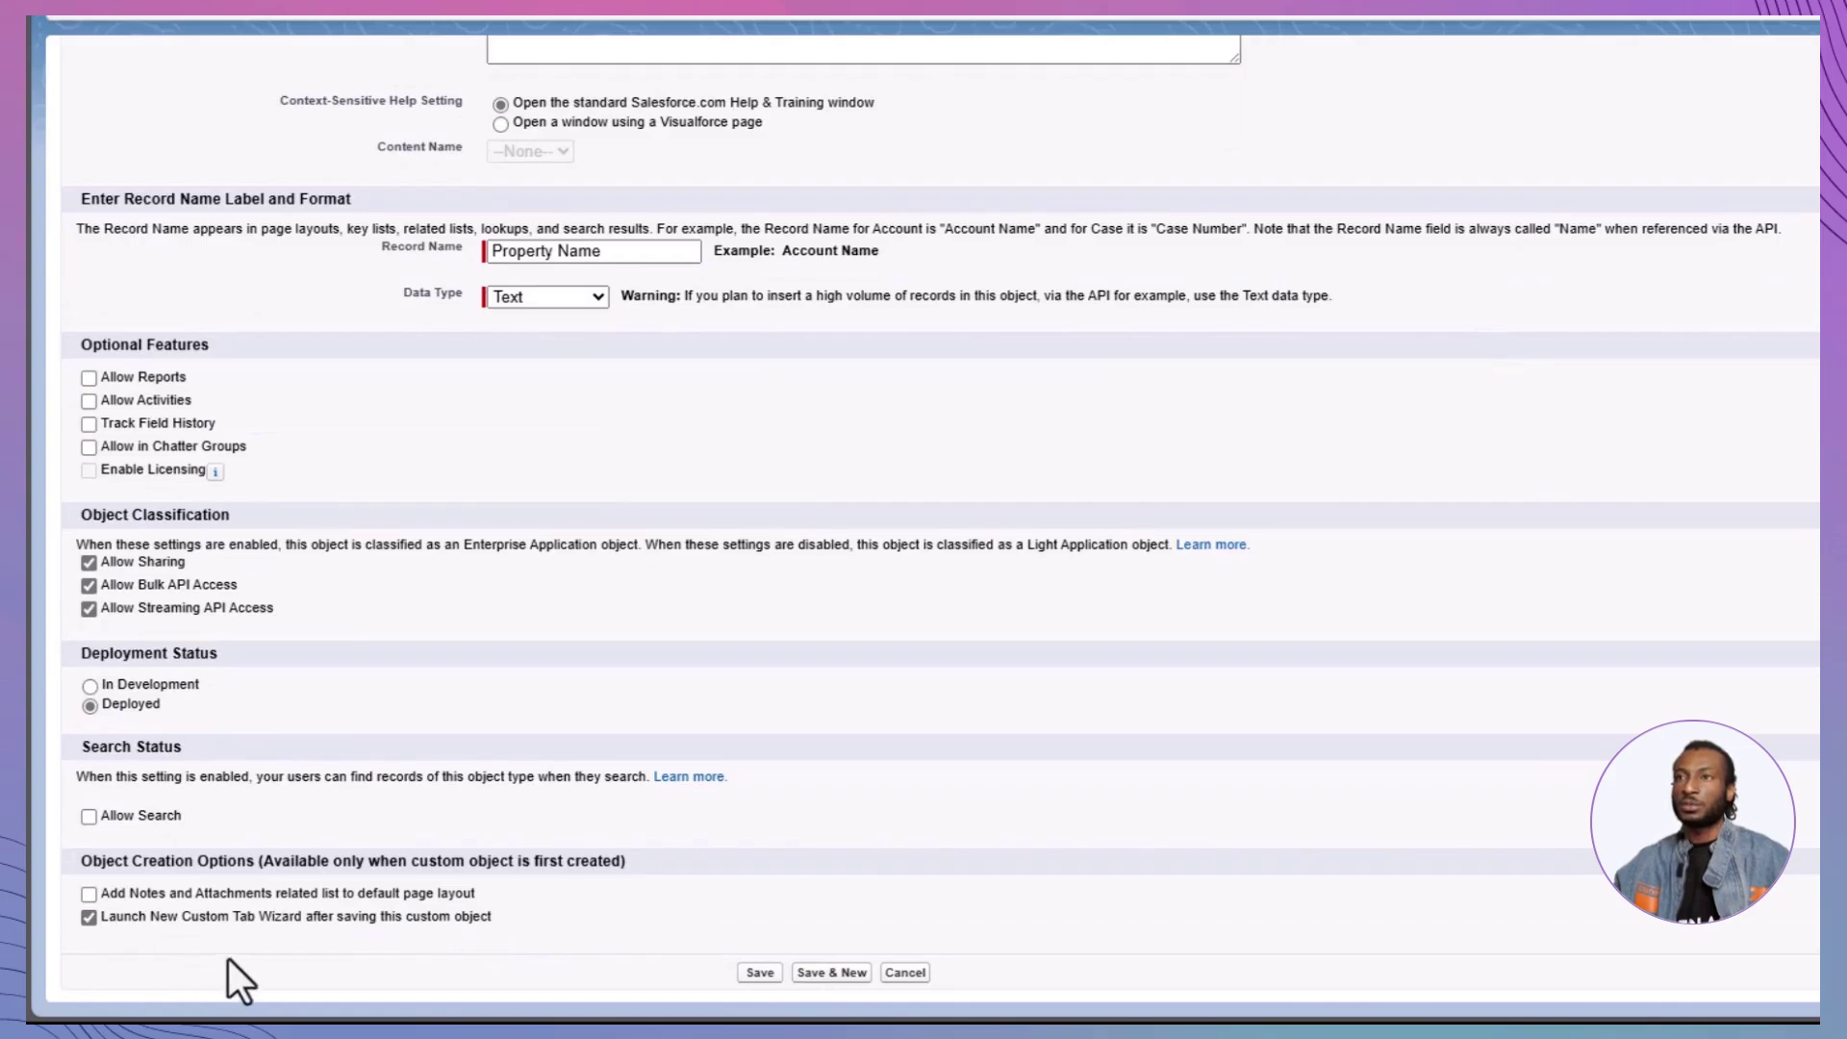
click(760, 971)
Give the Property object's new tab the Computer tab style, accept the default profile visibility and app settings, and save the tab.
click(940, 338)
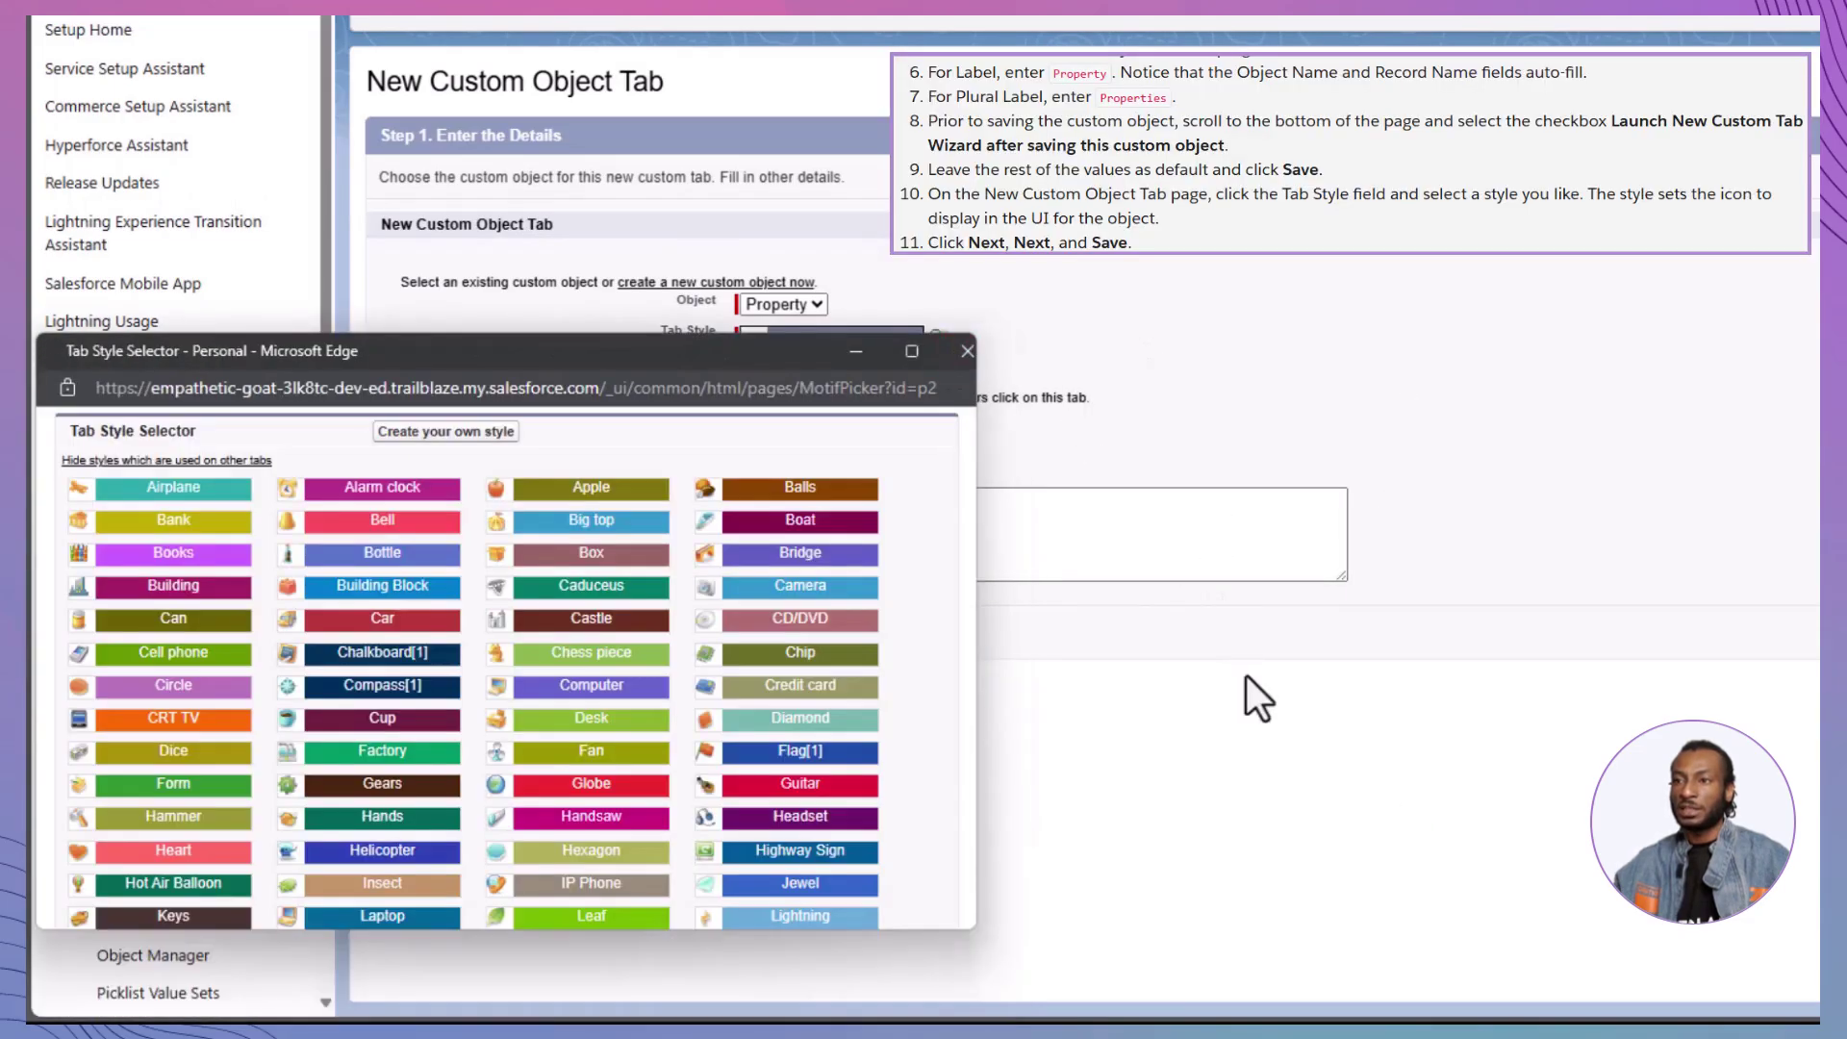
click(616, 685)
click(1688, 627)
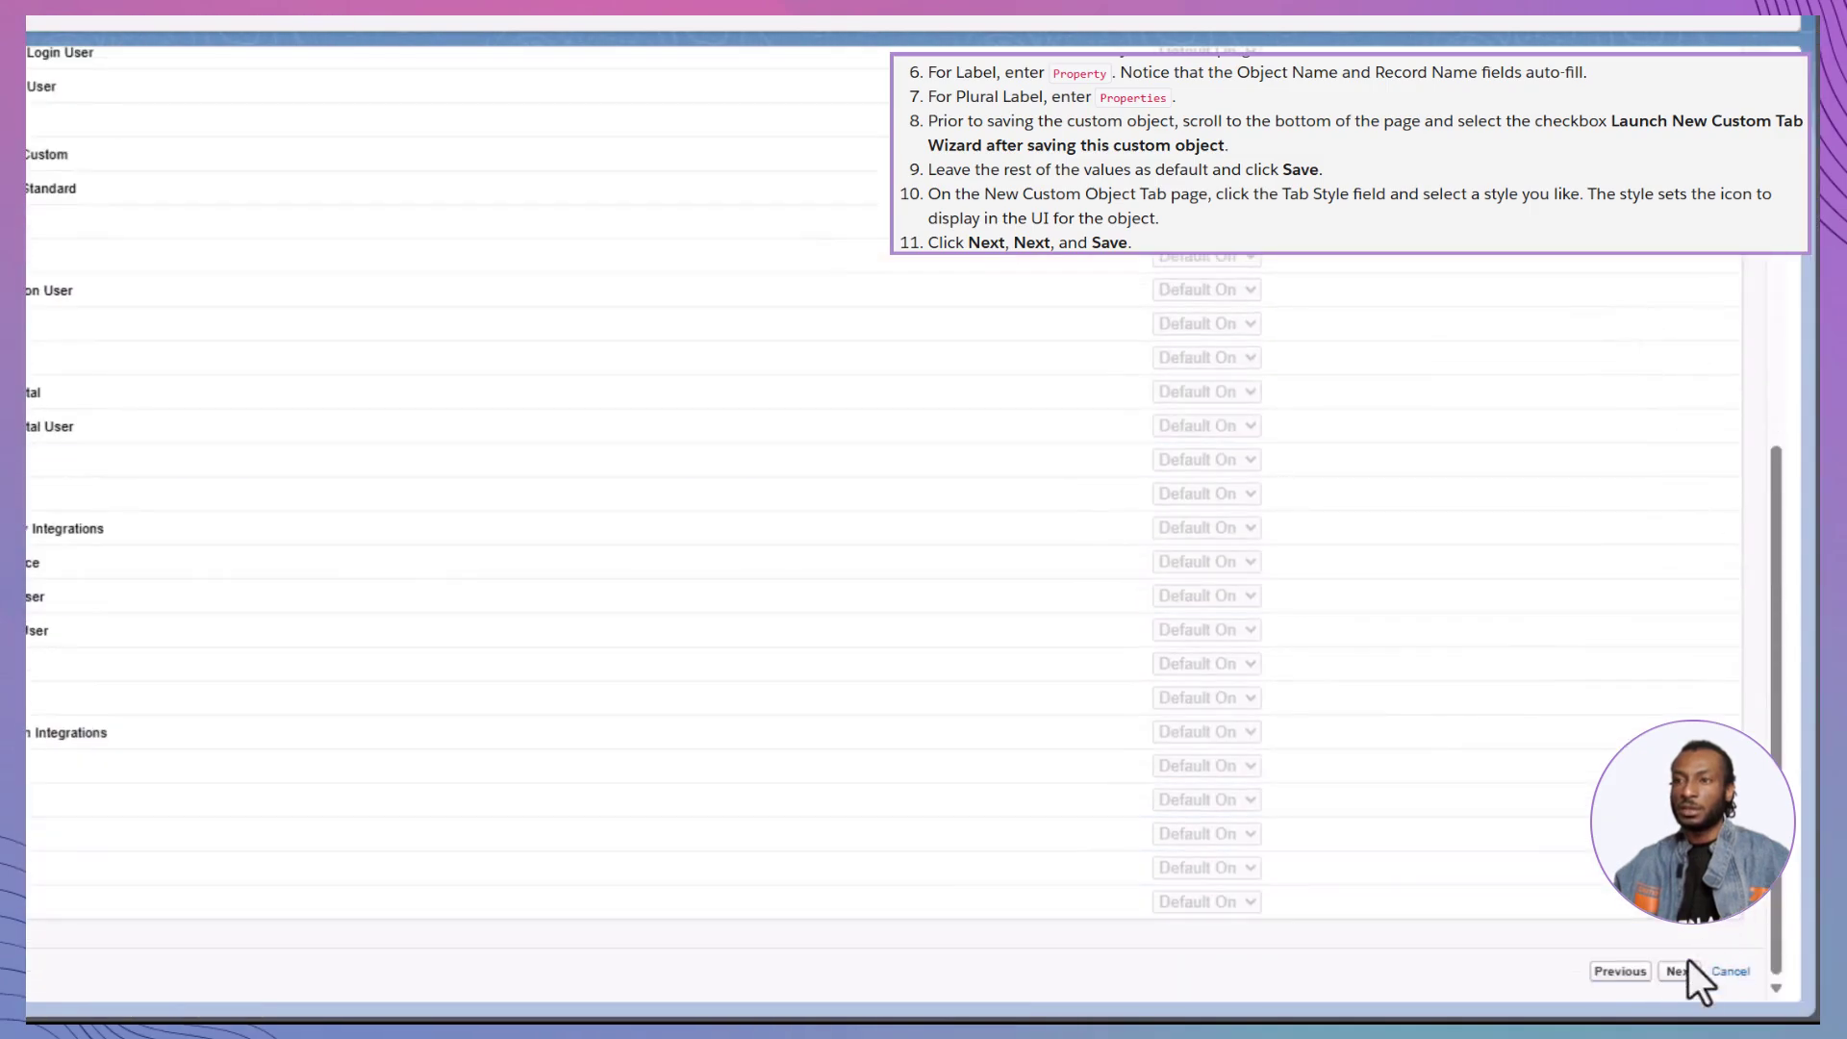
click(1678, 972)
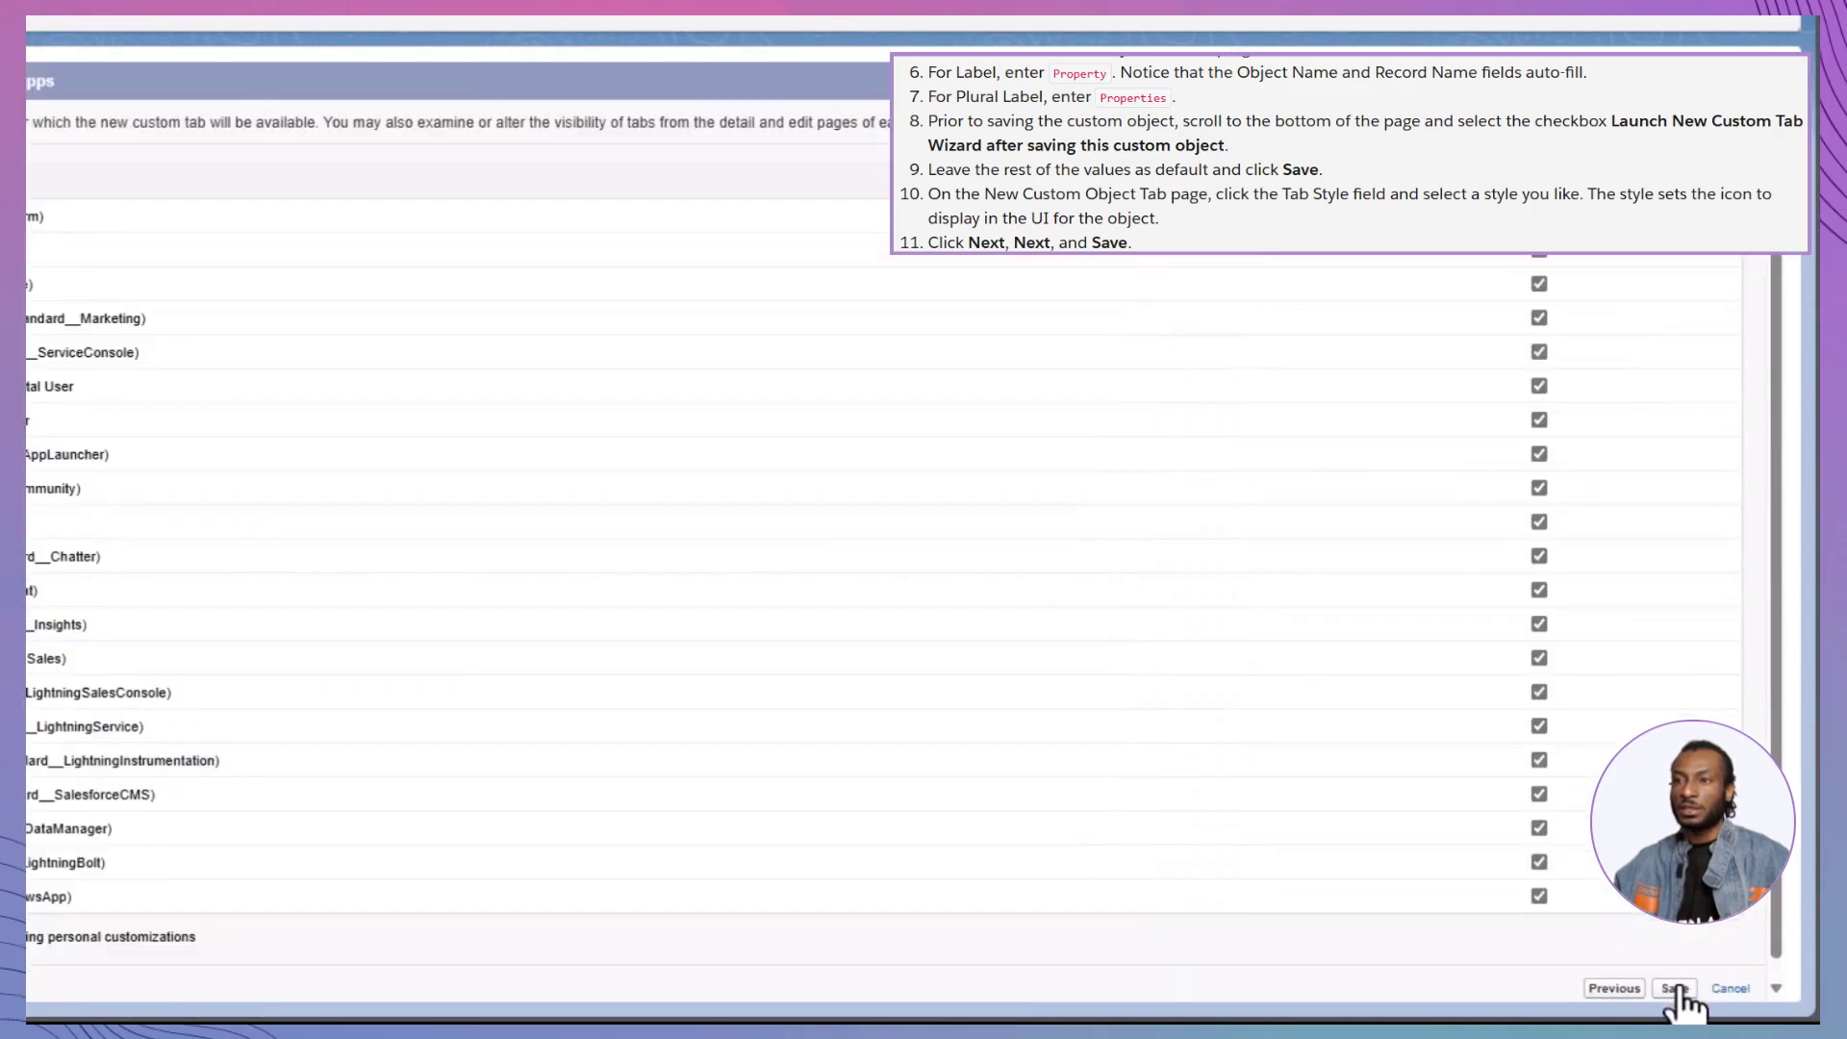
click(1684, 991)
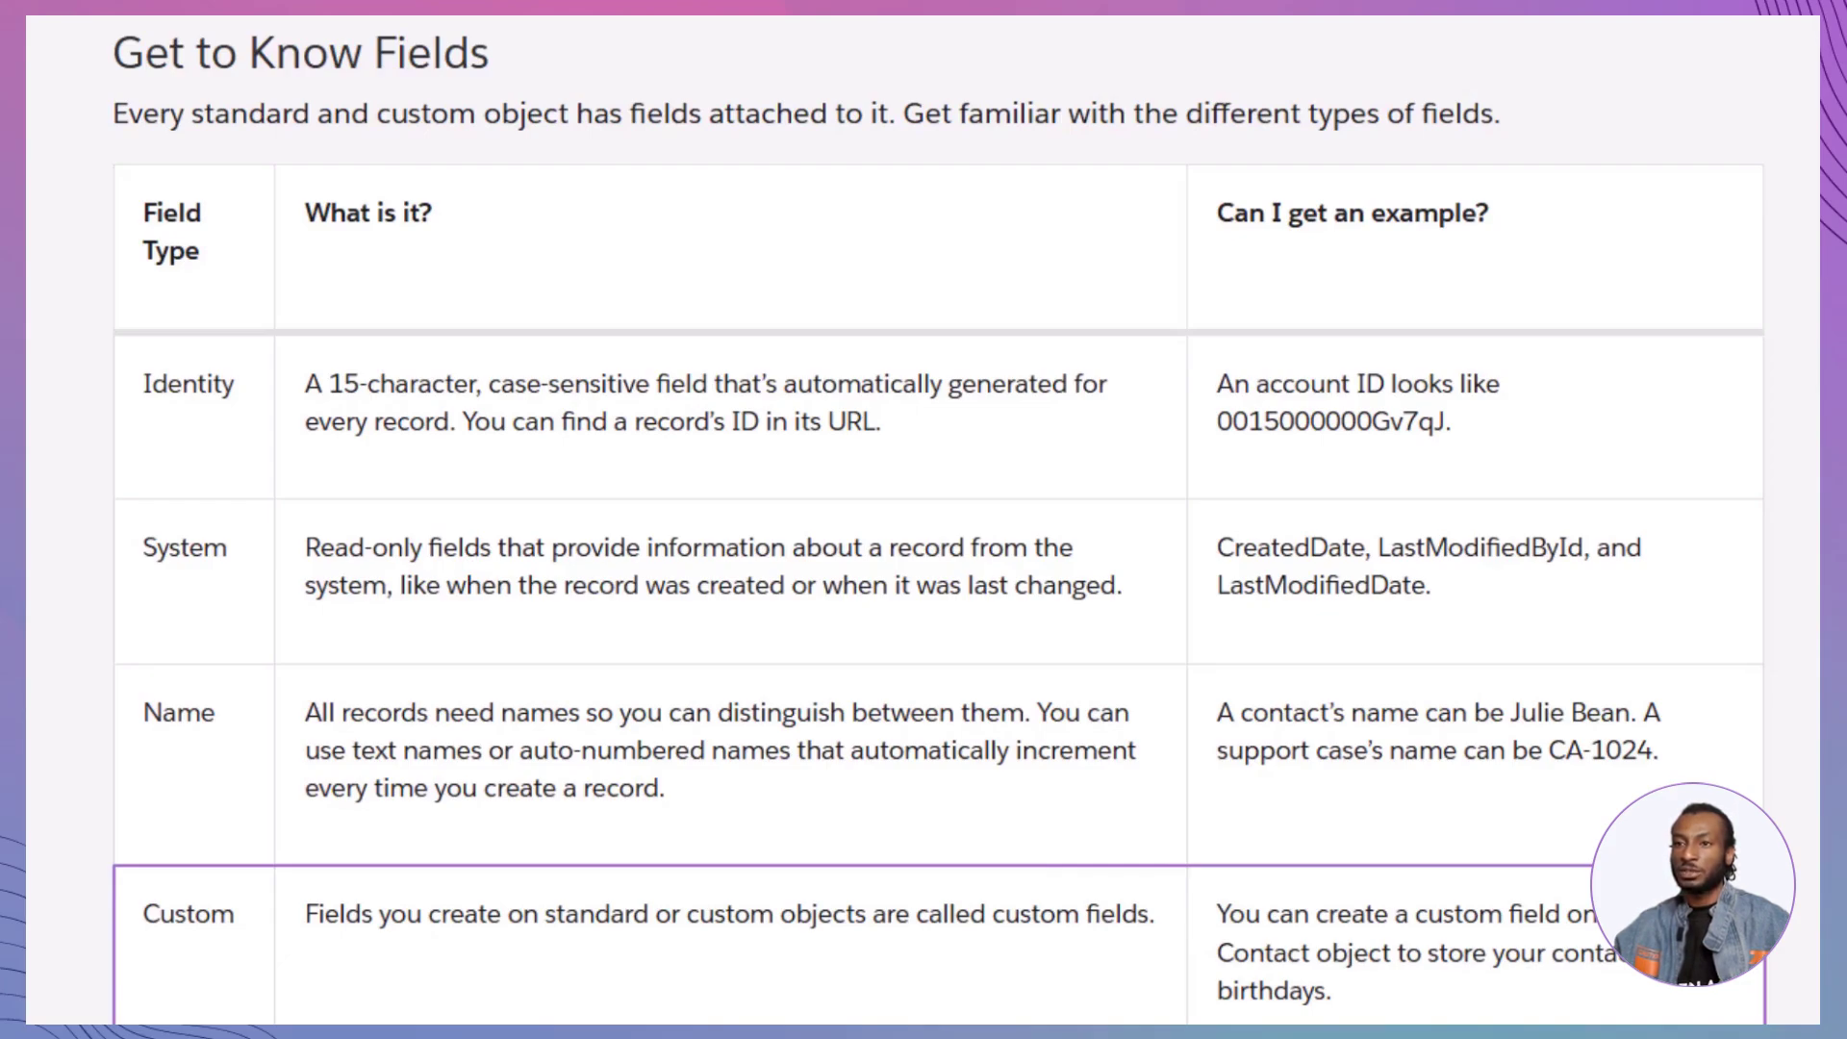
Start a new custom field of data type Currency in the Property object's Fields & Relationships and proceed to its details.
scroll(938, 519, down, 9)
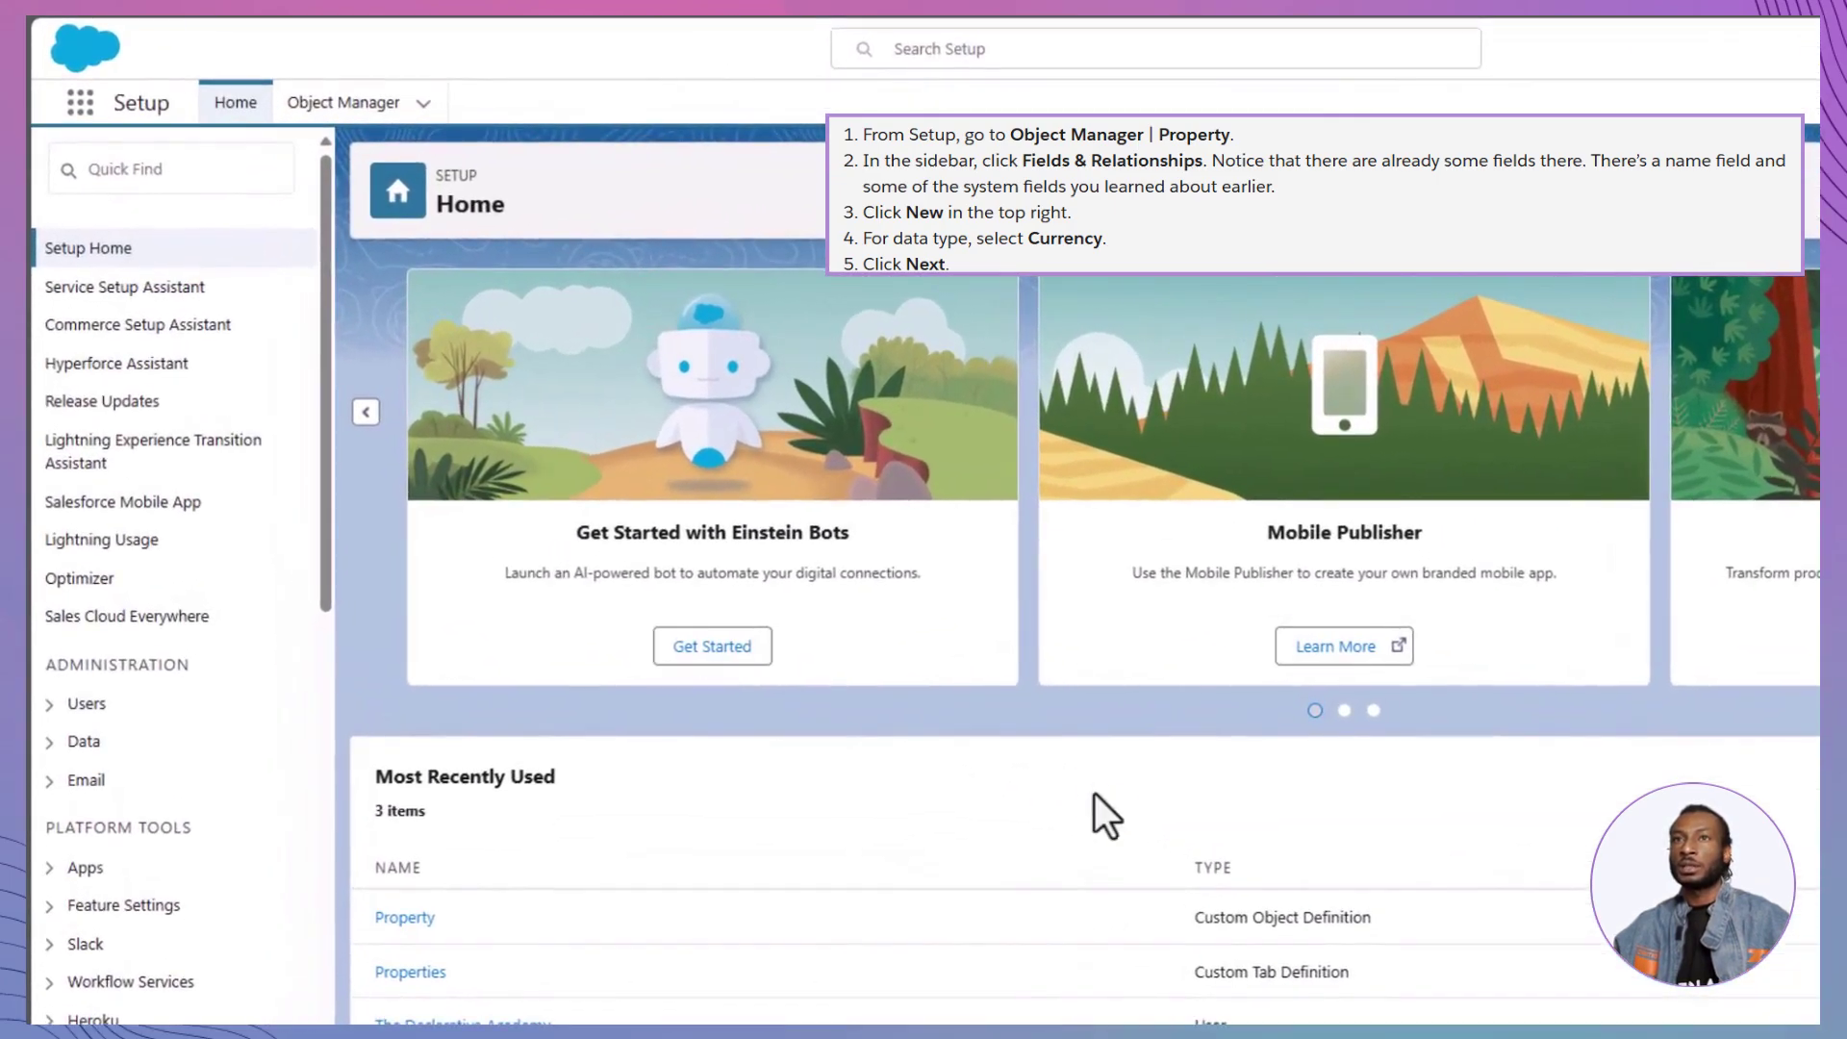
click(332, 106)
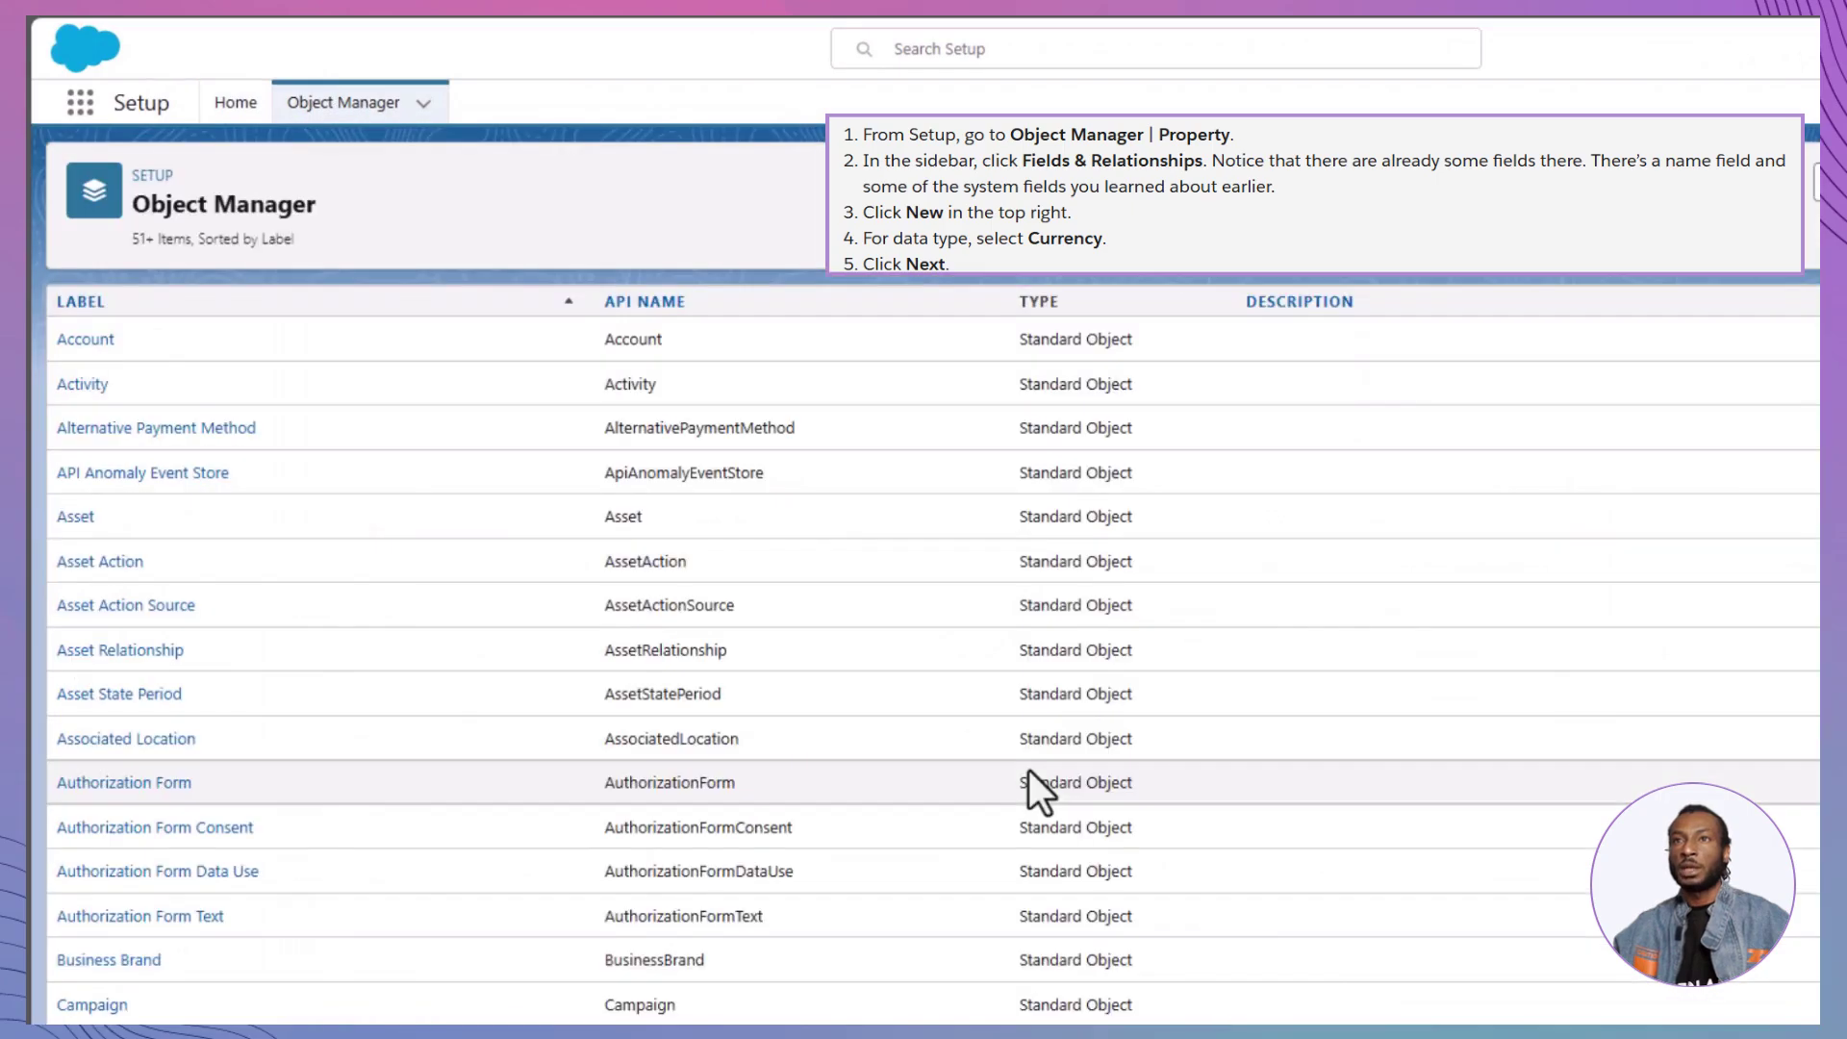
scroll(1029, 769, down, 20)
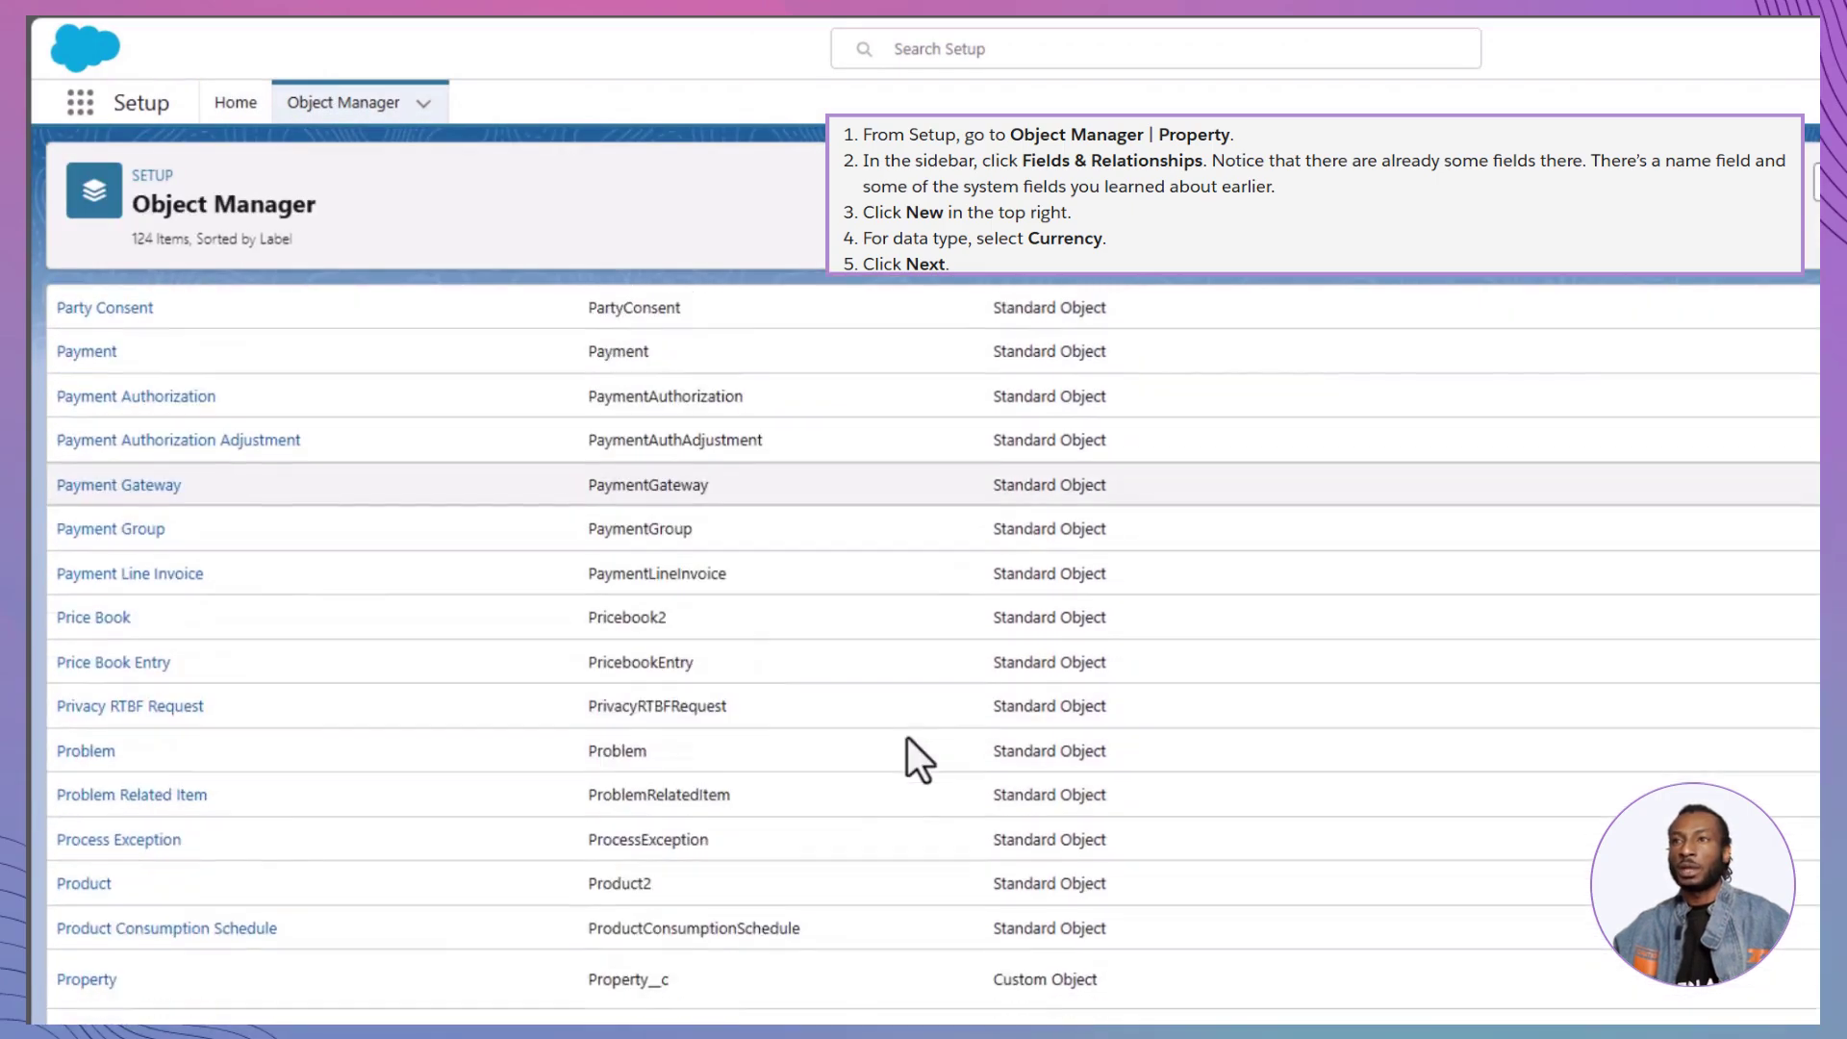
click(82, 972)
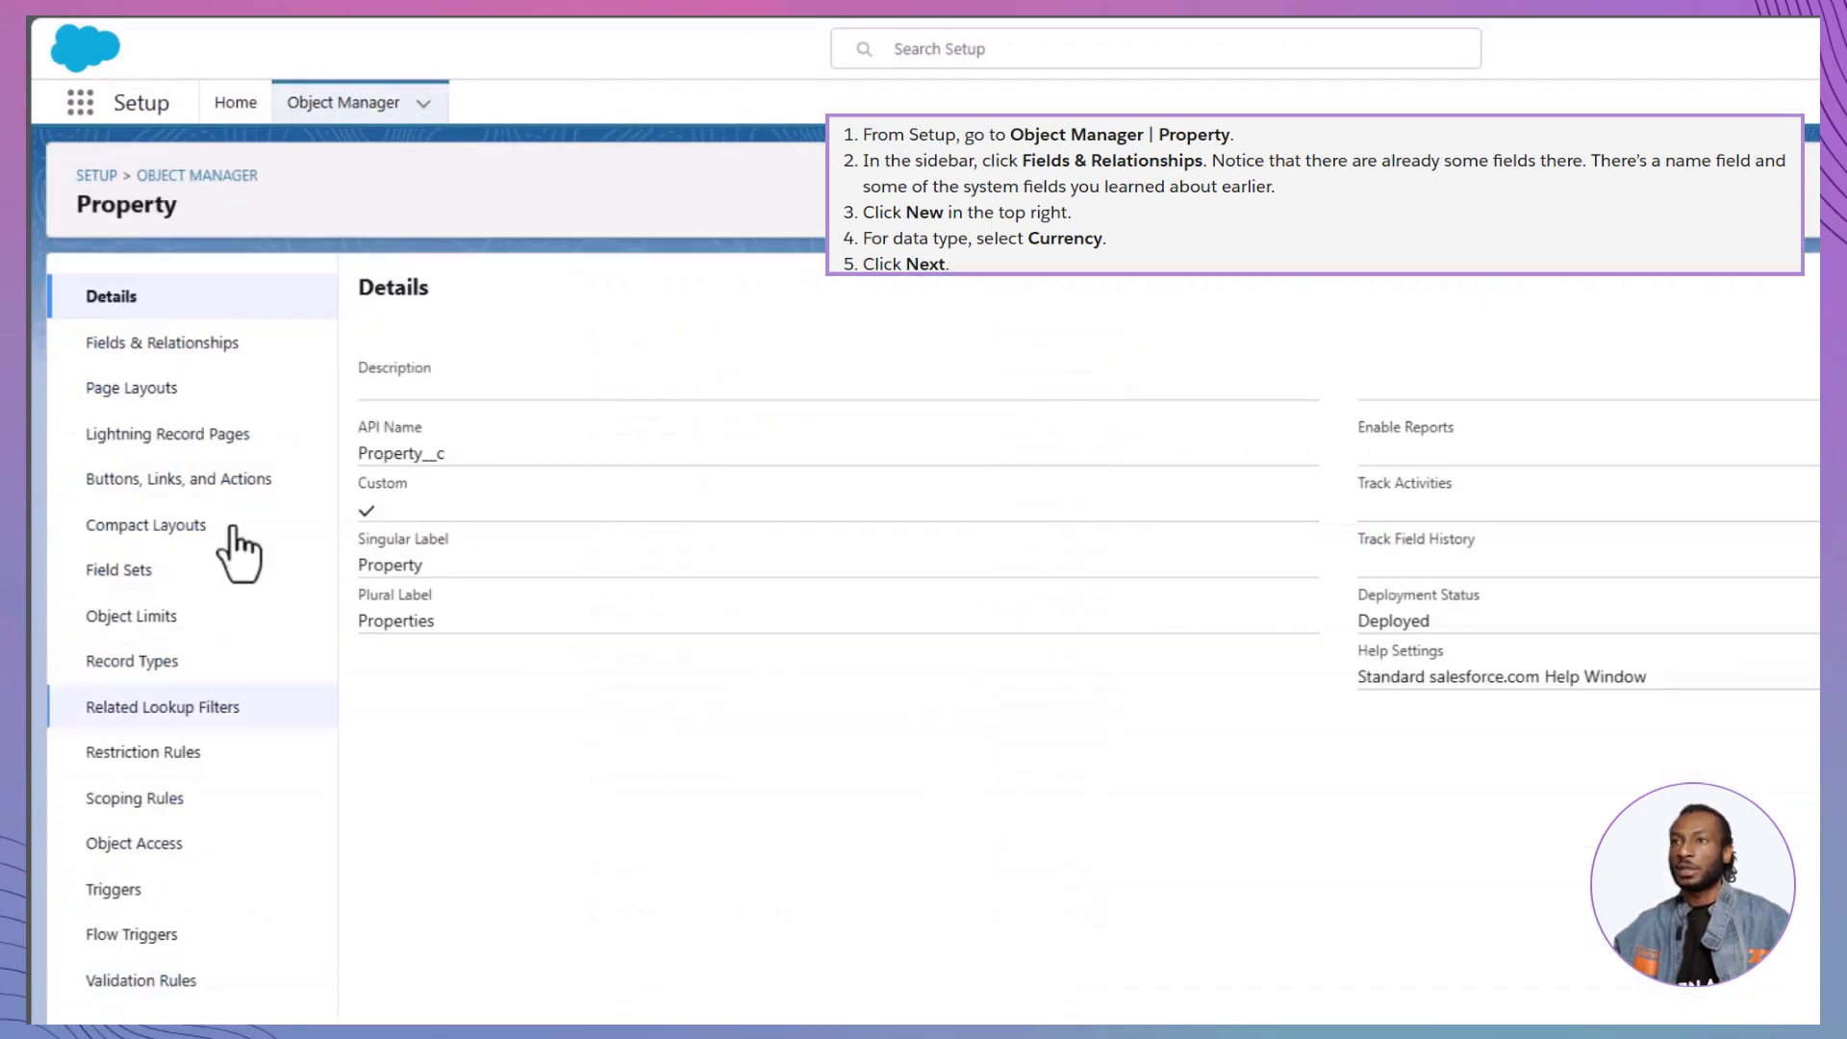
click(238, 344)
click(1800, 292)
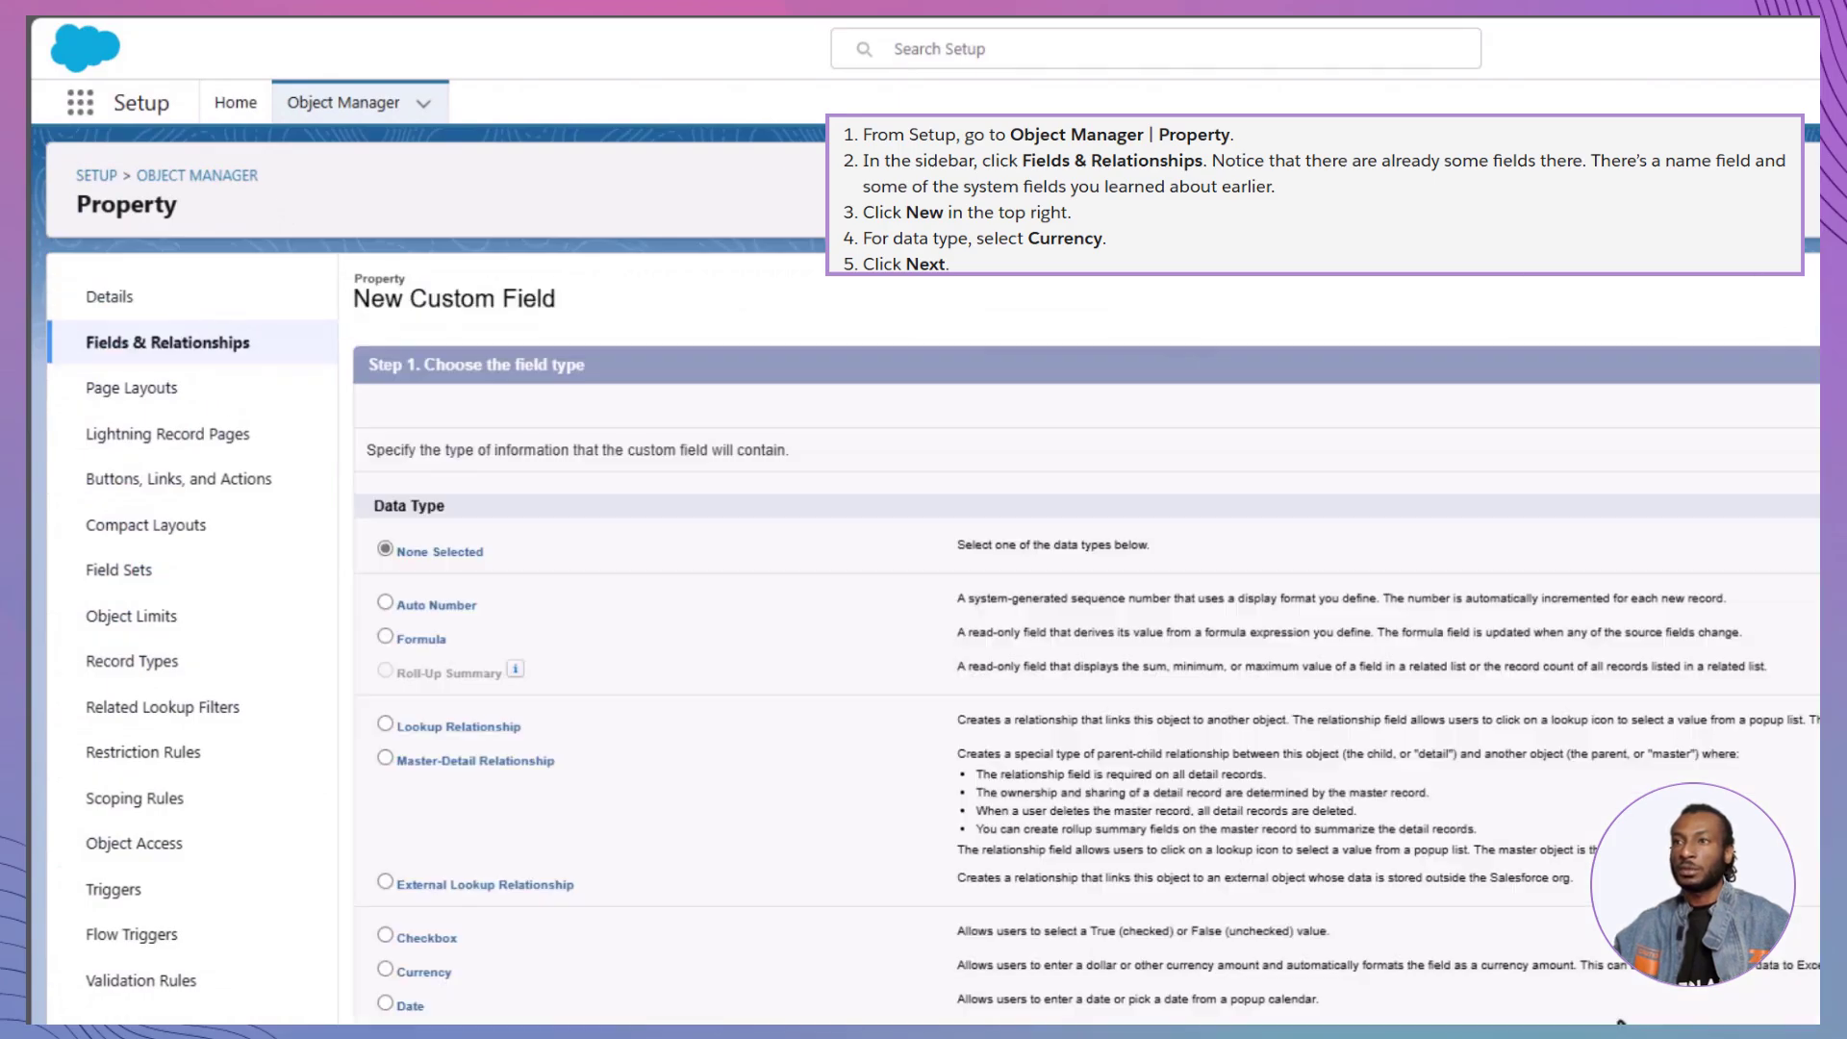
click(384, 971)
key(Return)
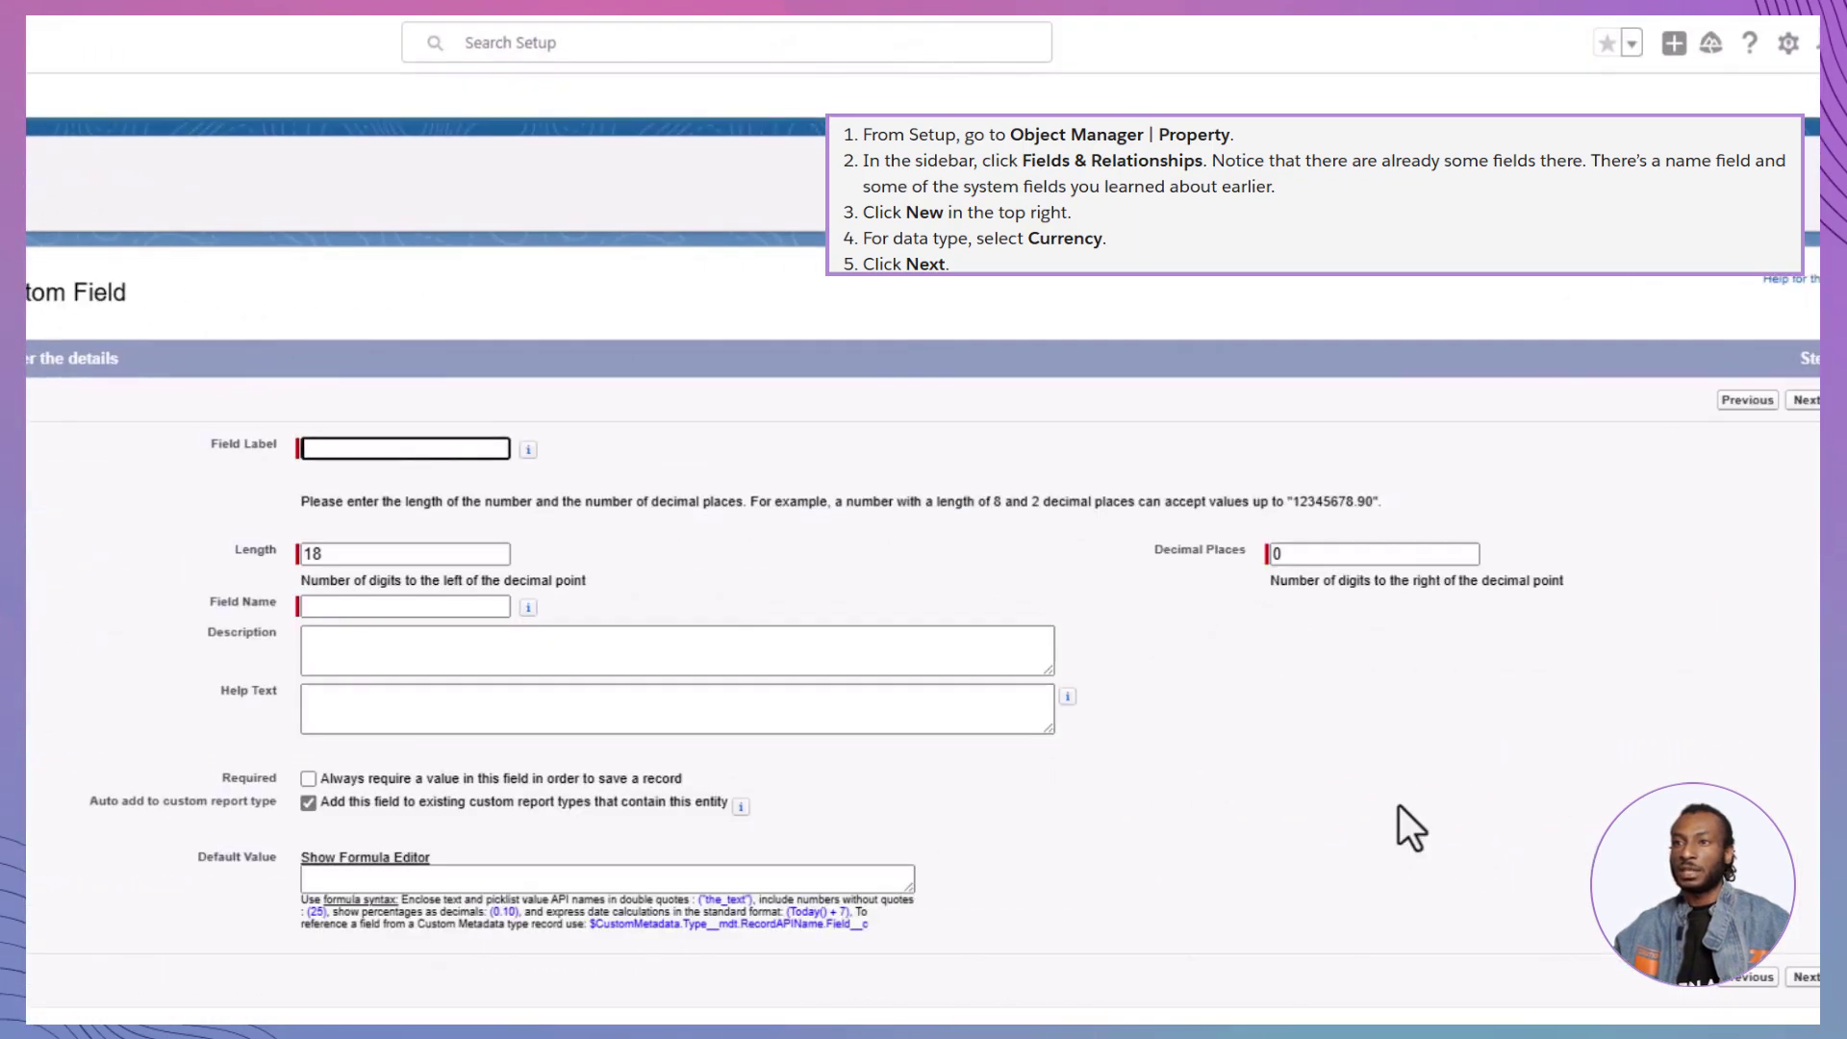
Label the field Price, describe it as "The listed sale price of the home", make it required, and save it with the default remaining settings.
text(Price)
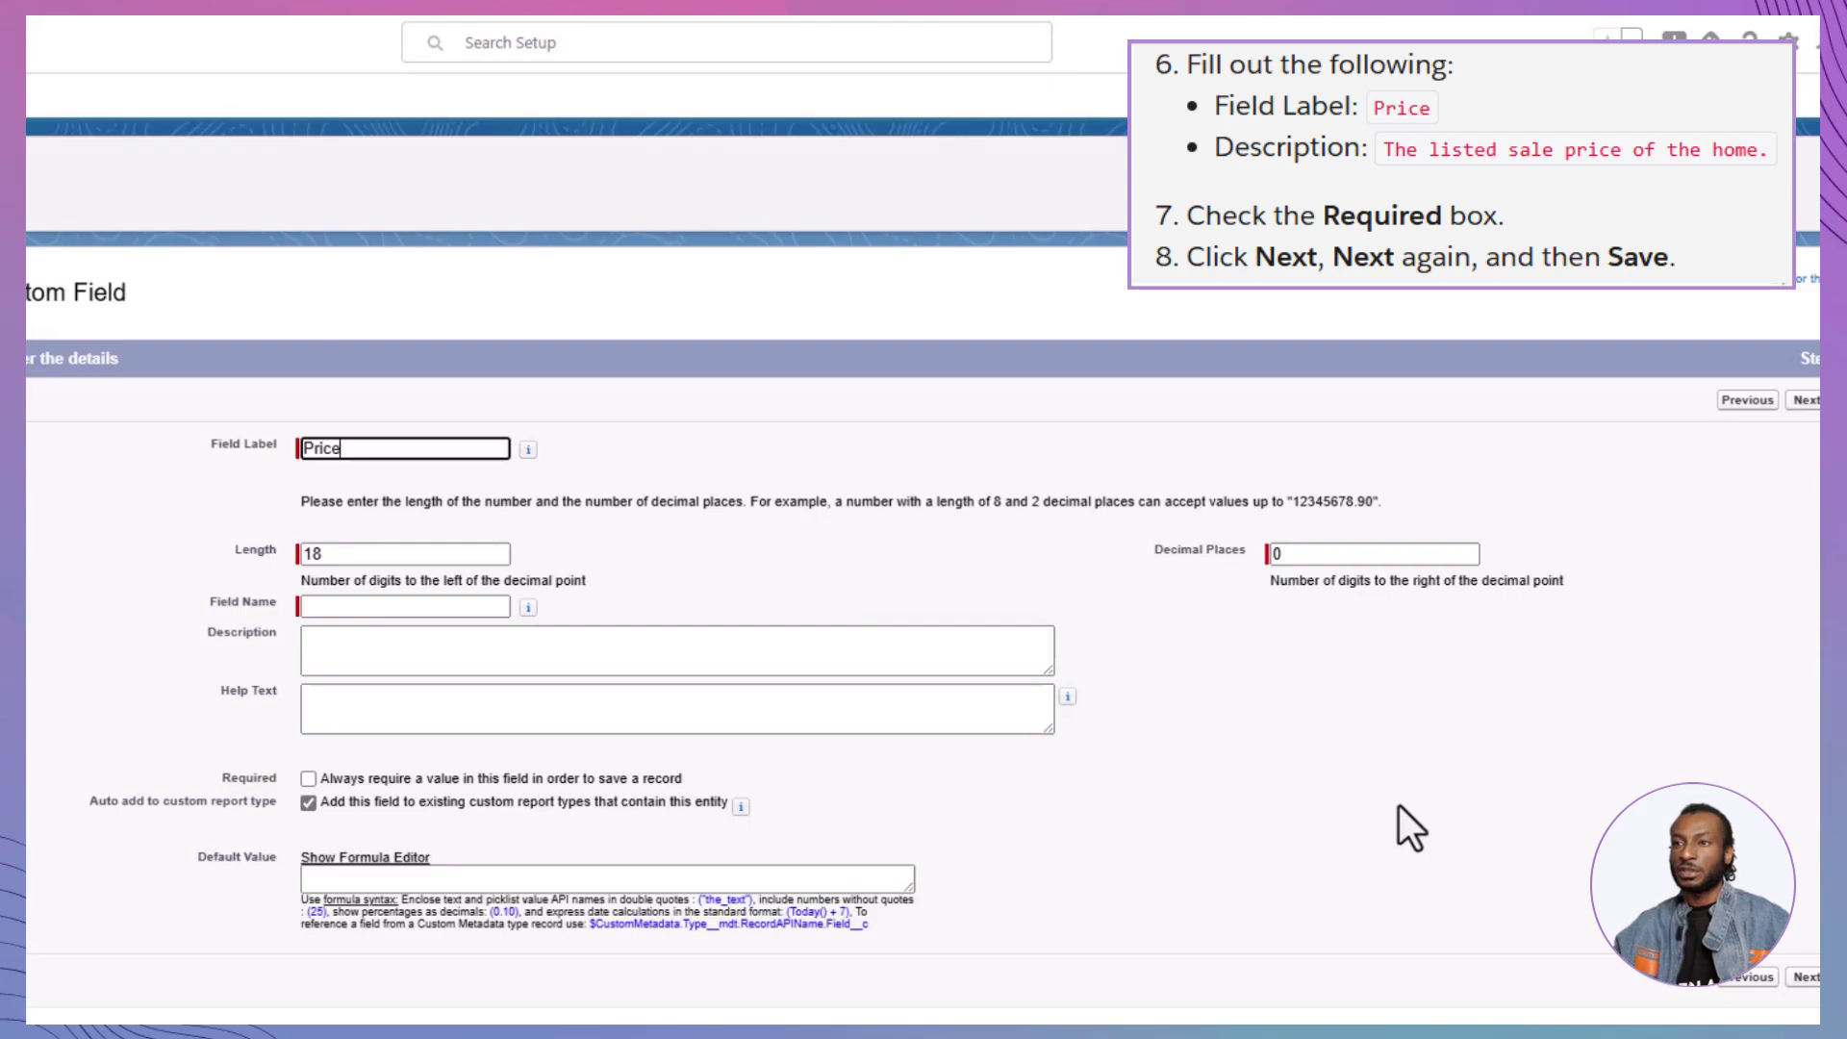
click(399, 664)
text(The lis)
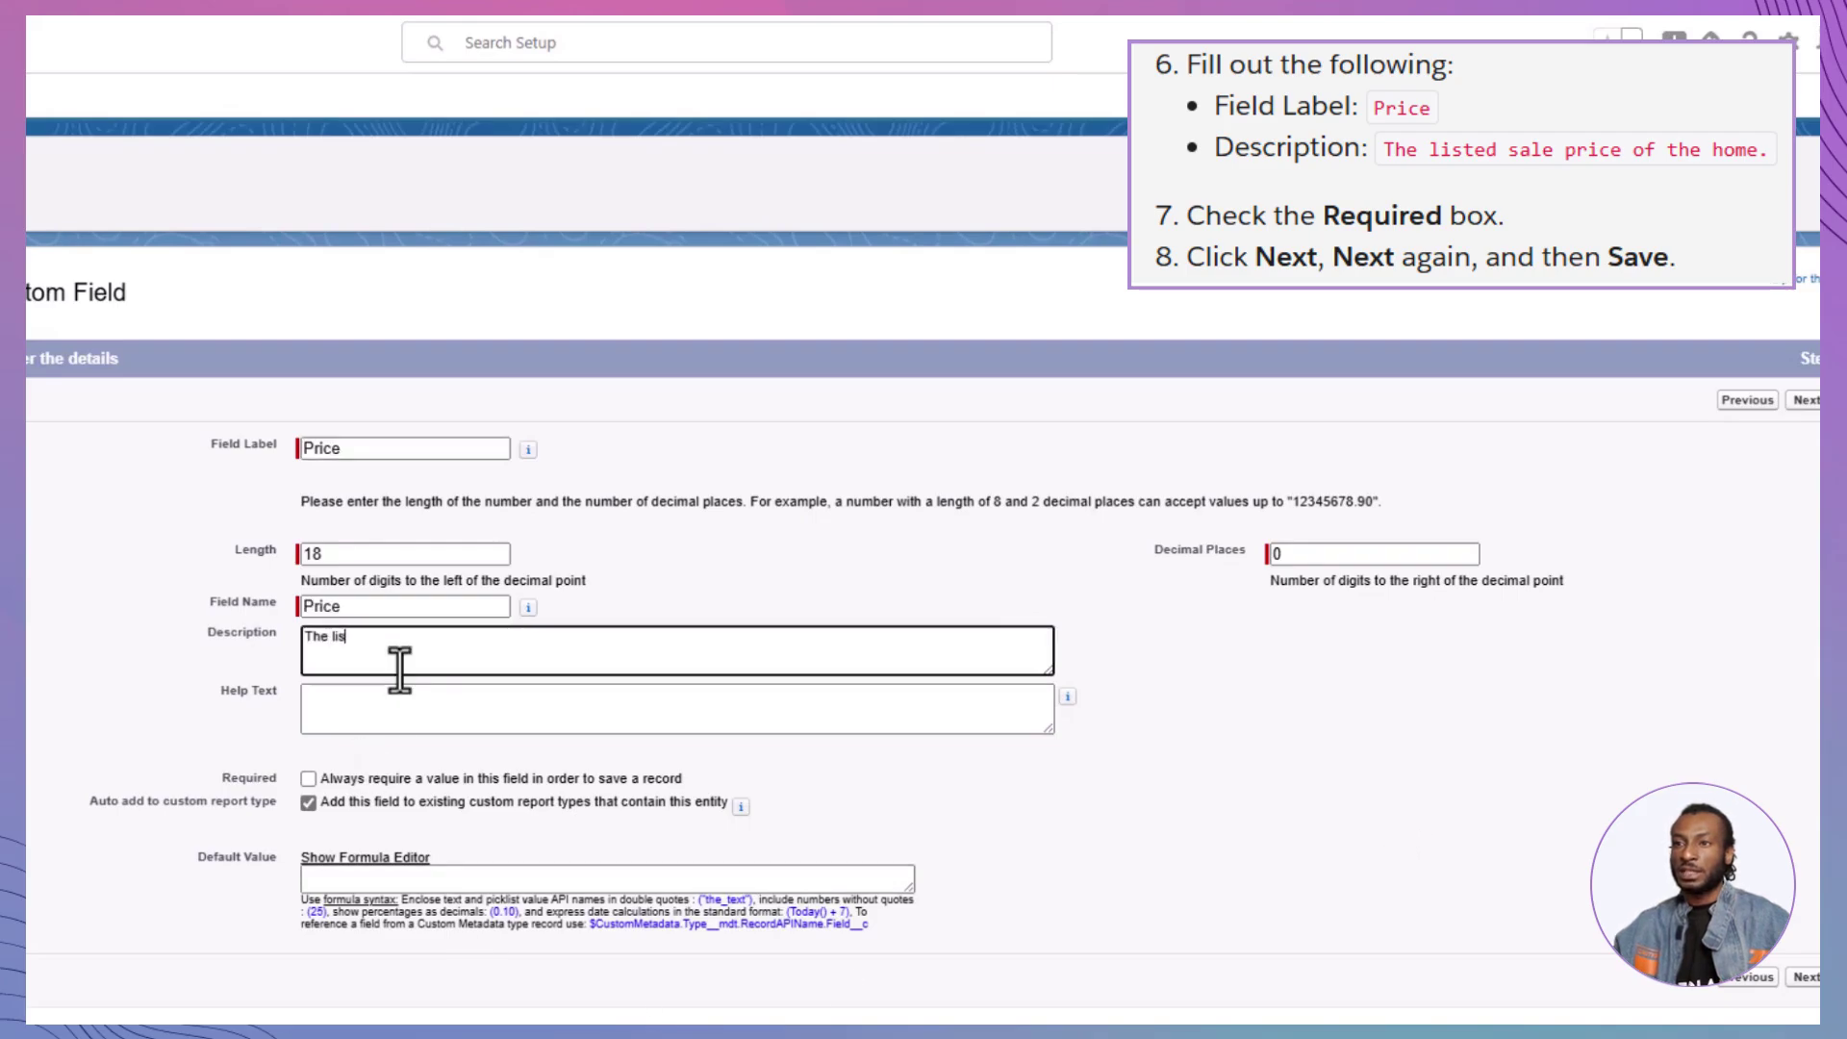
text(ted sale price of the home)
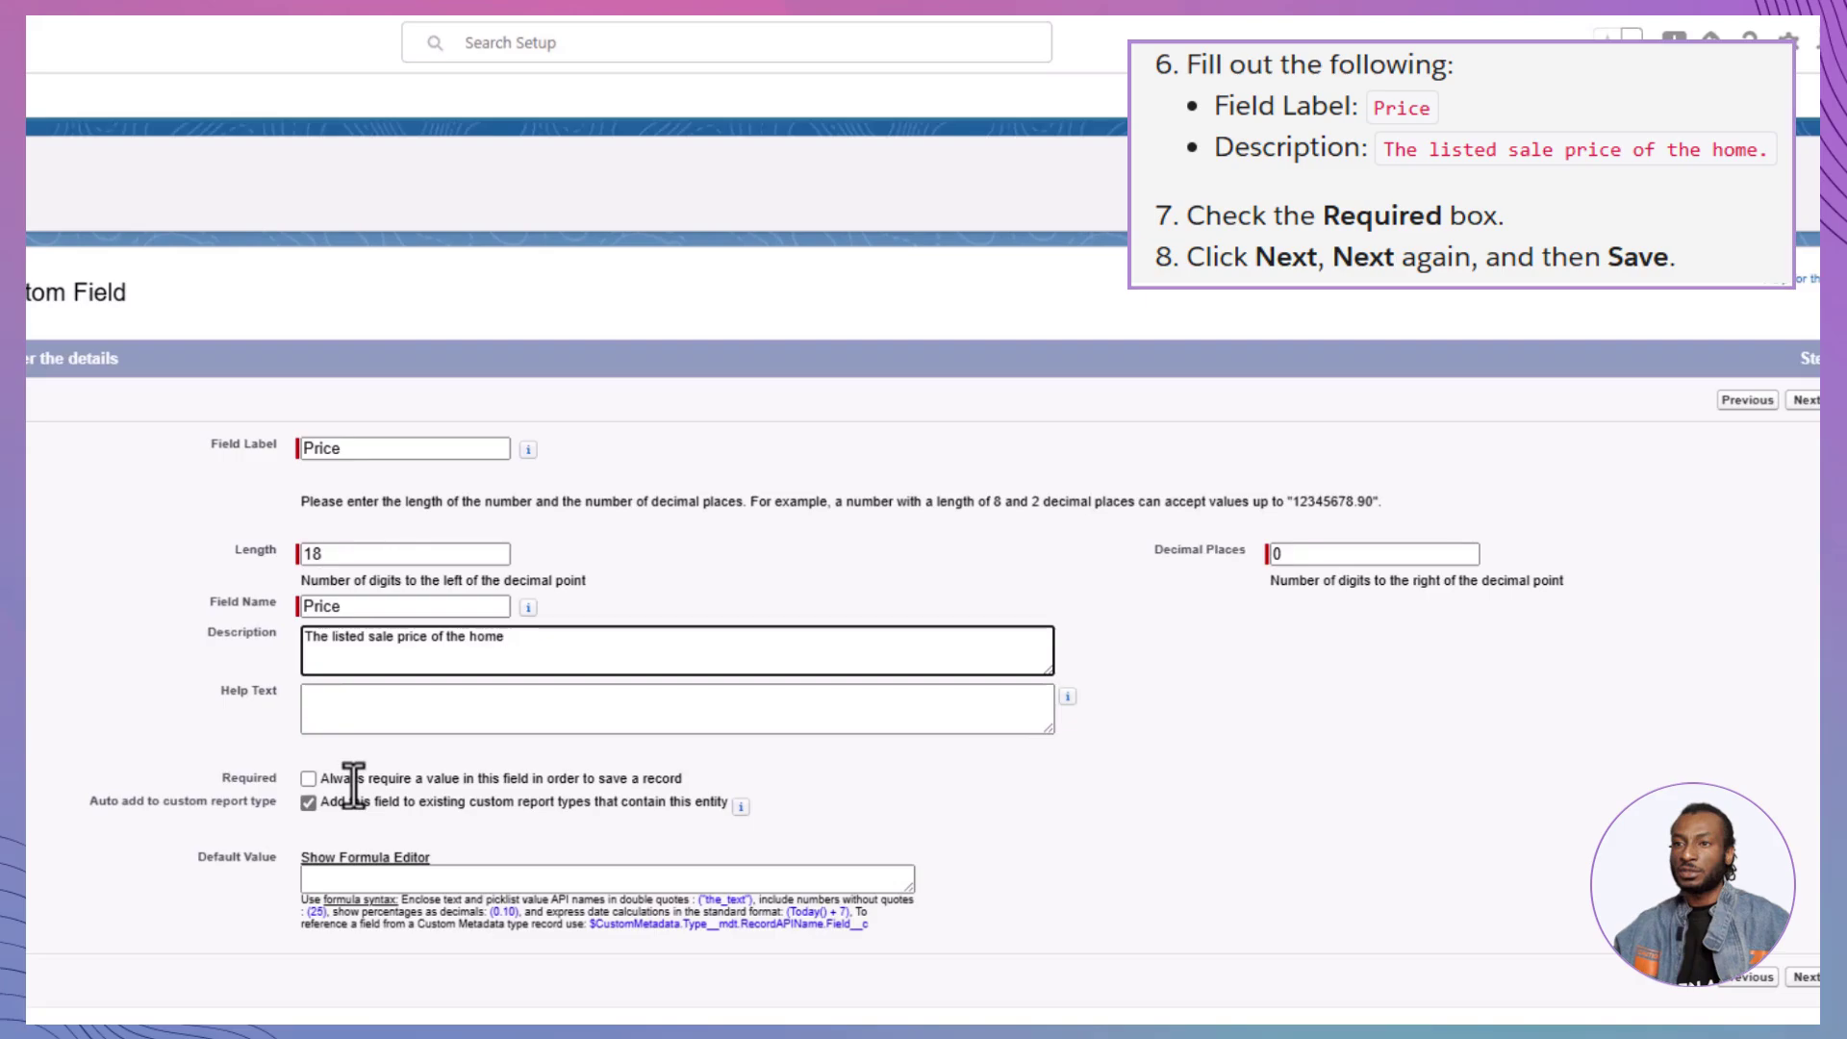
click(308, 778)
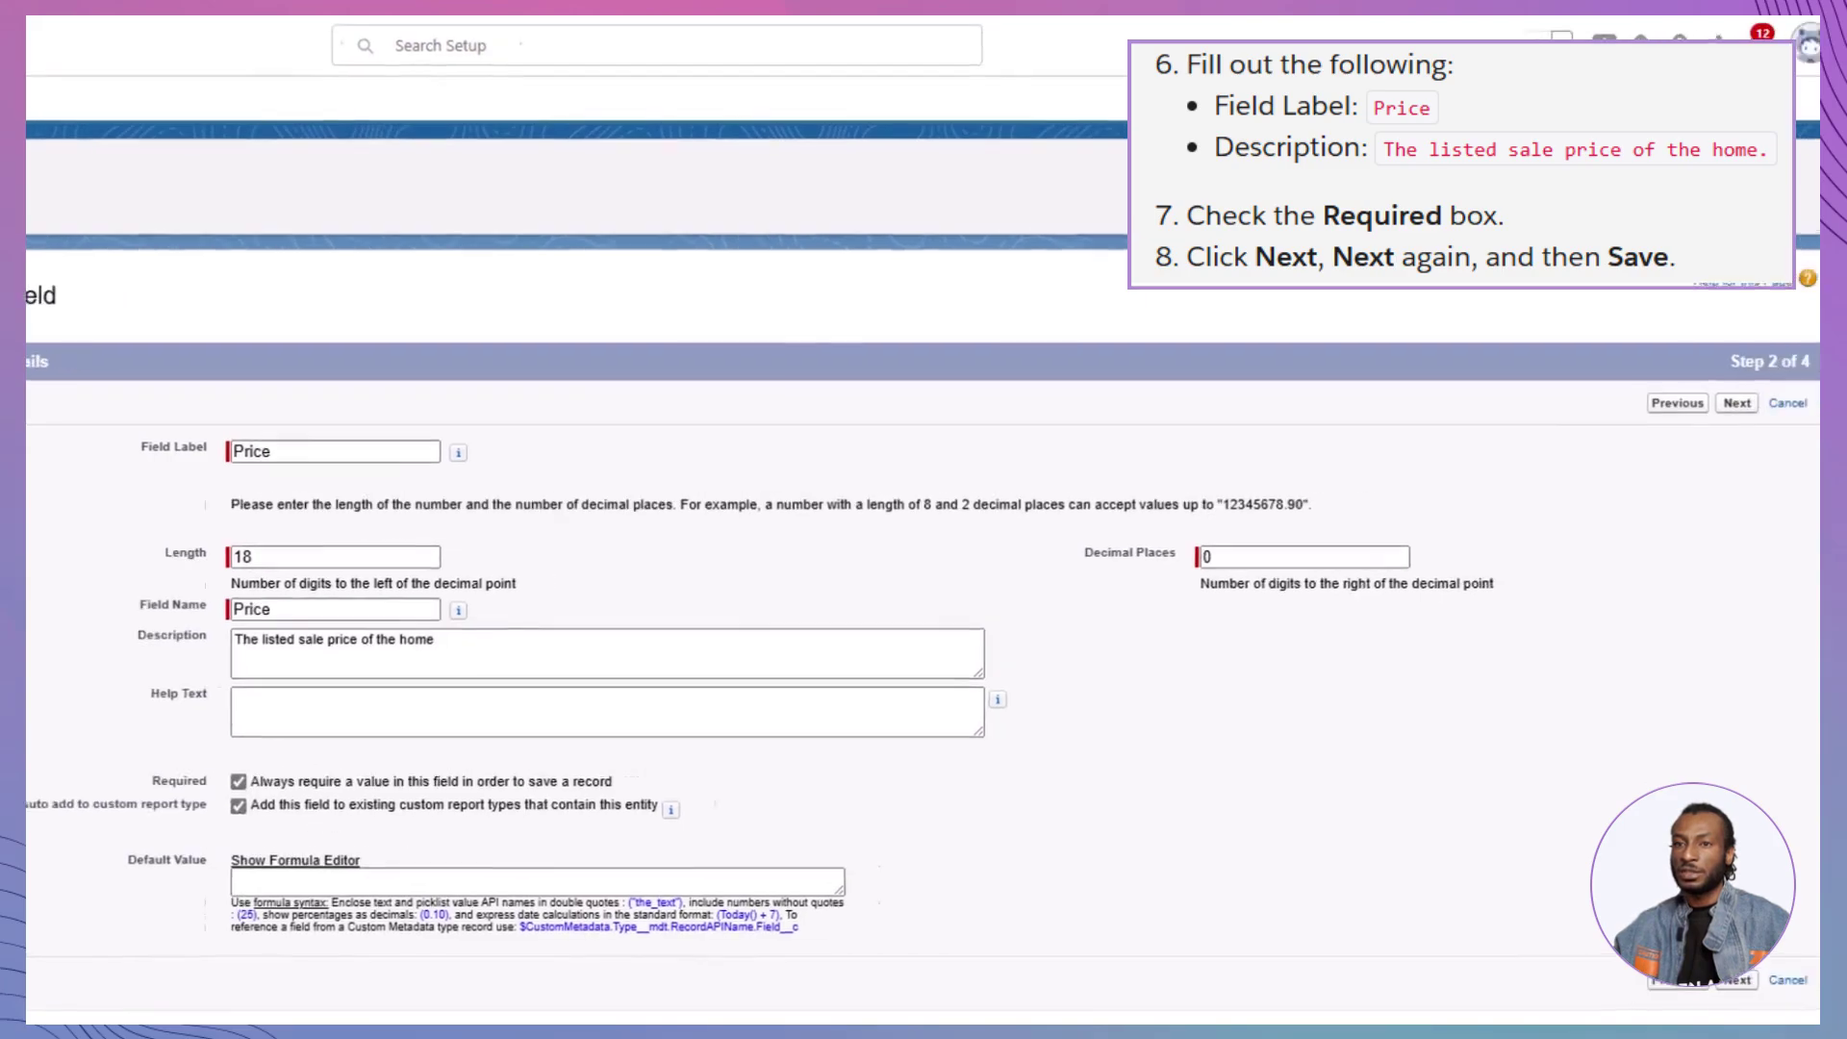
click(1791, 984)
click(1685, 405)
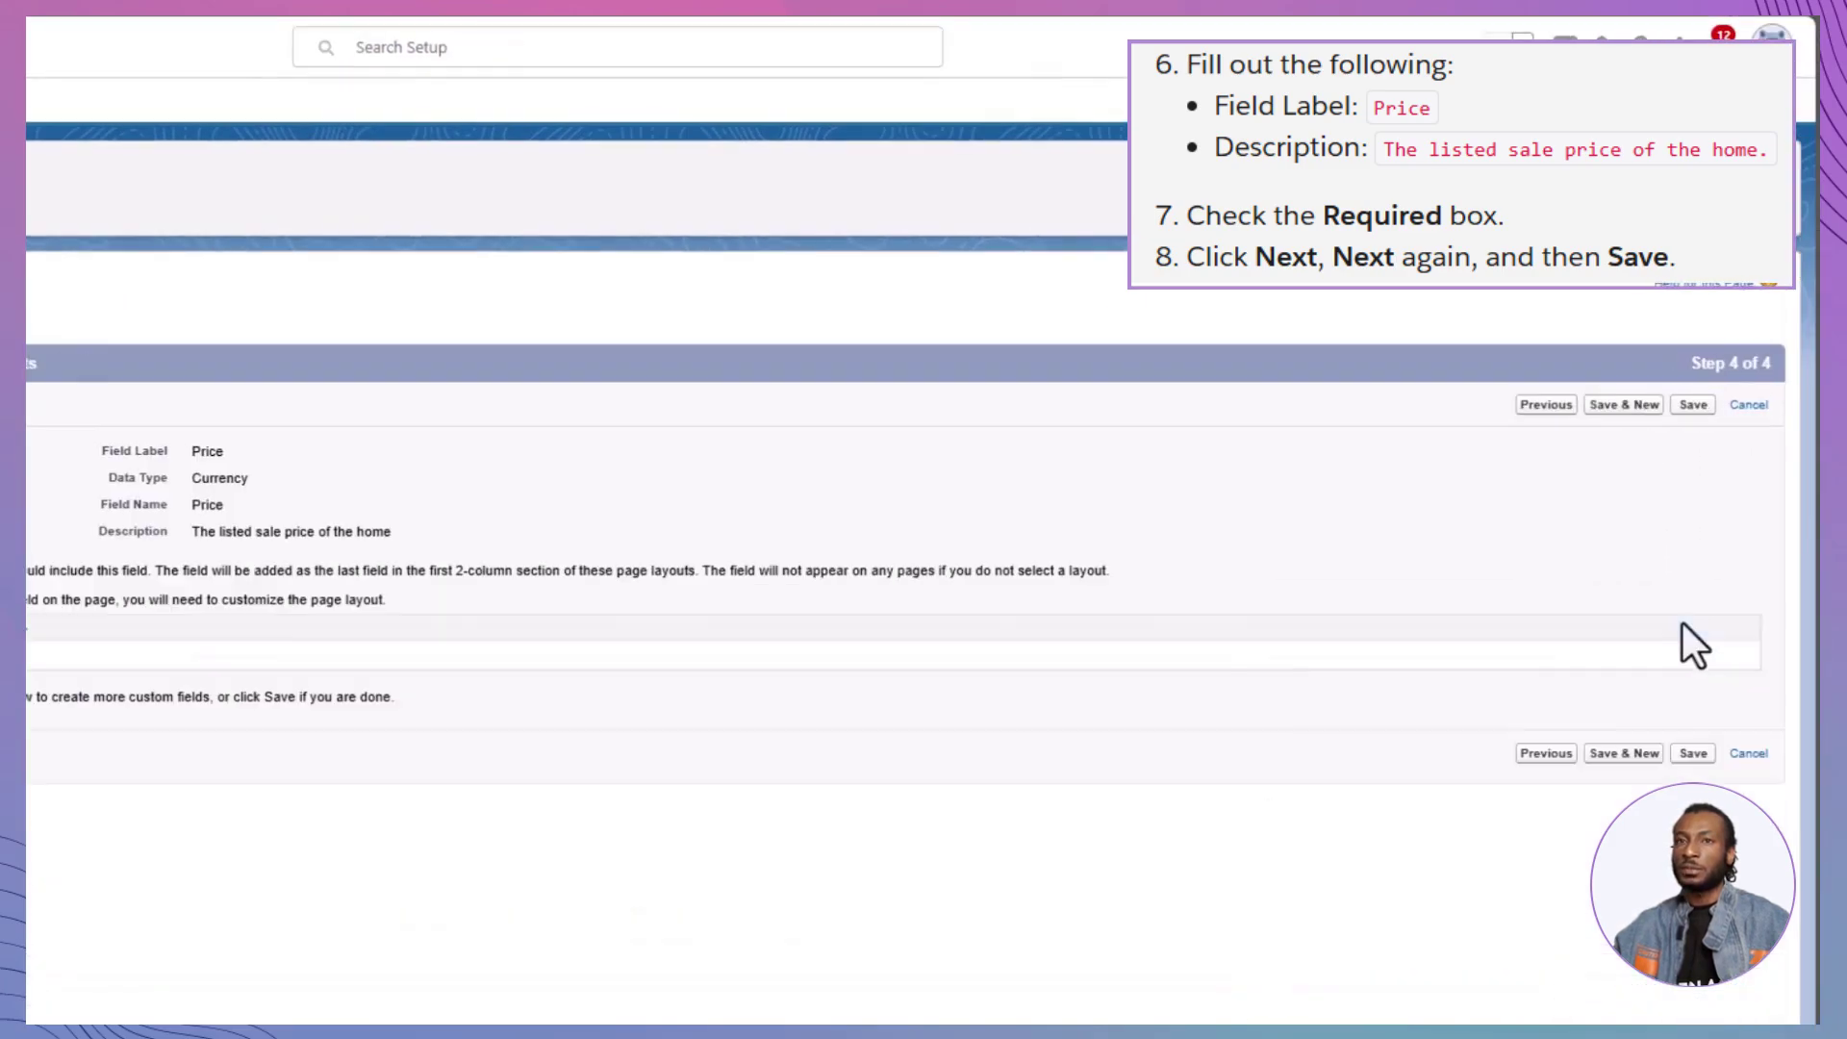
click(1689, 756)
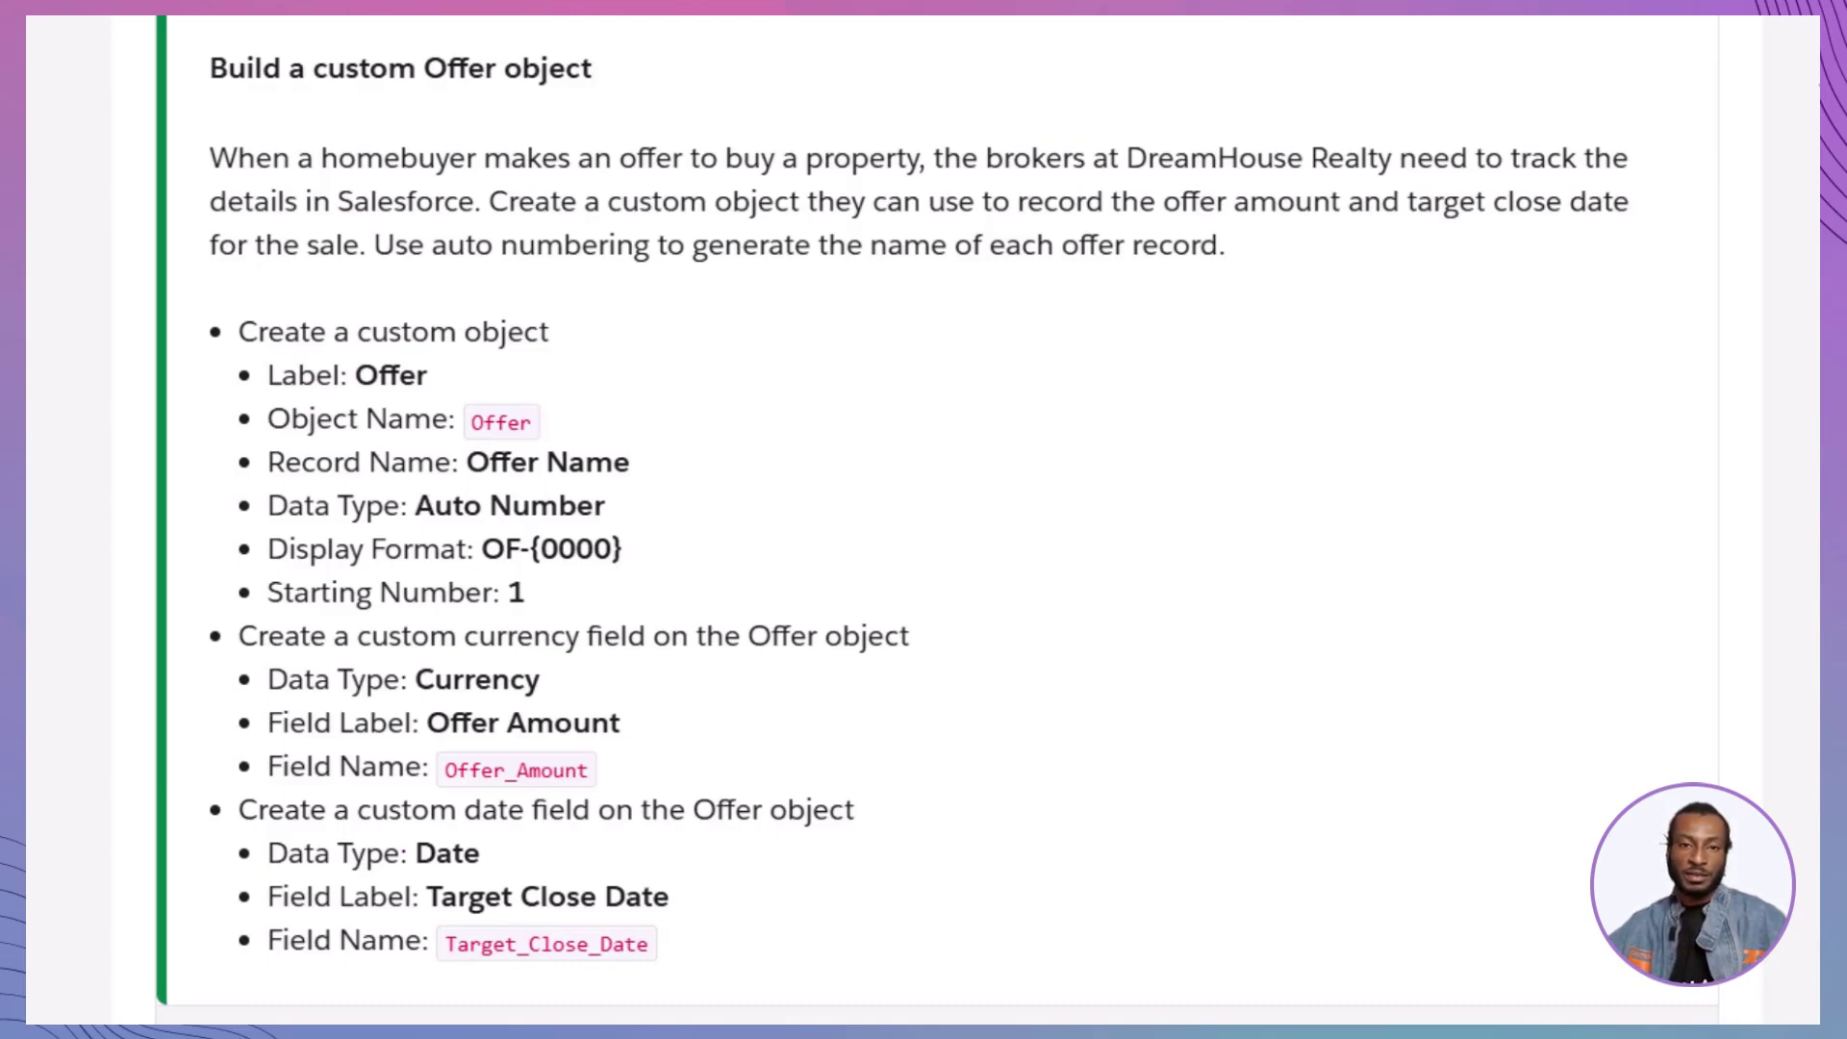
Launch the New Playground org from the Trailhead challenge and open its Setup.
scroll(923, 519, down, 8)
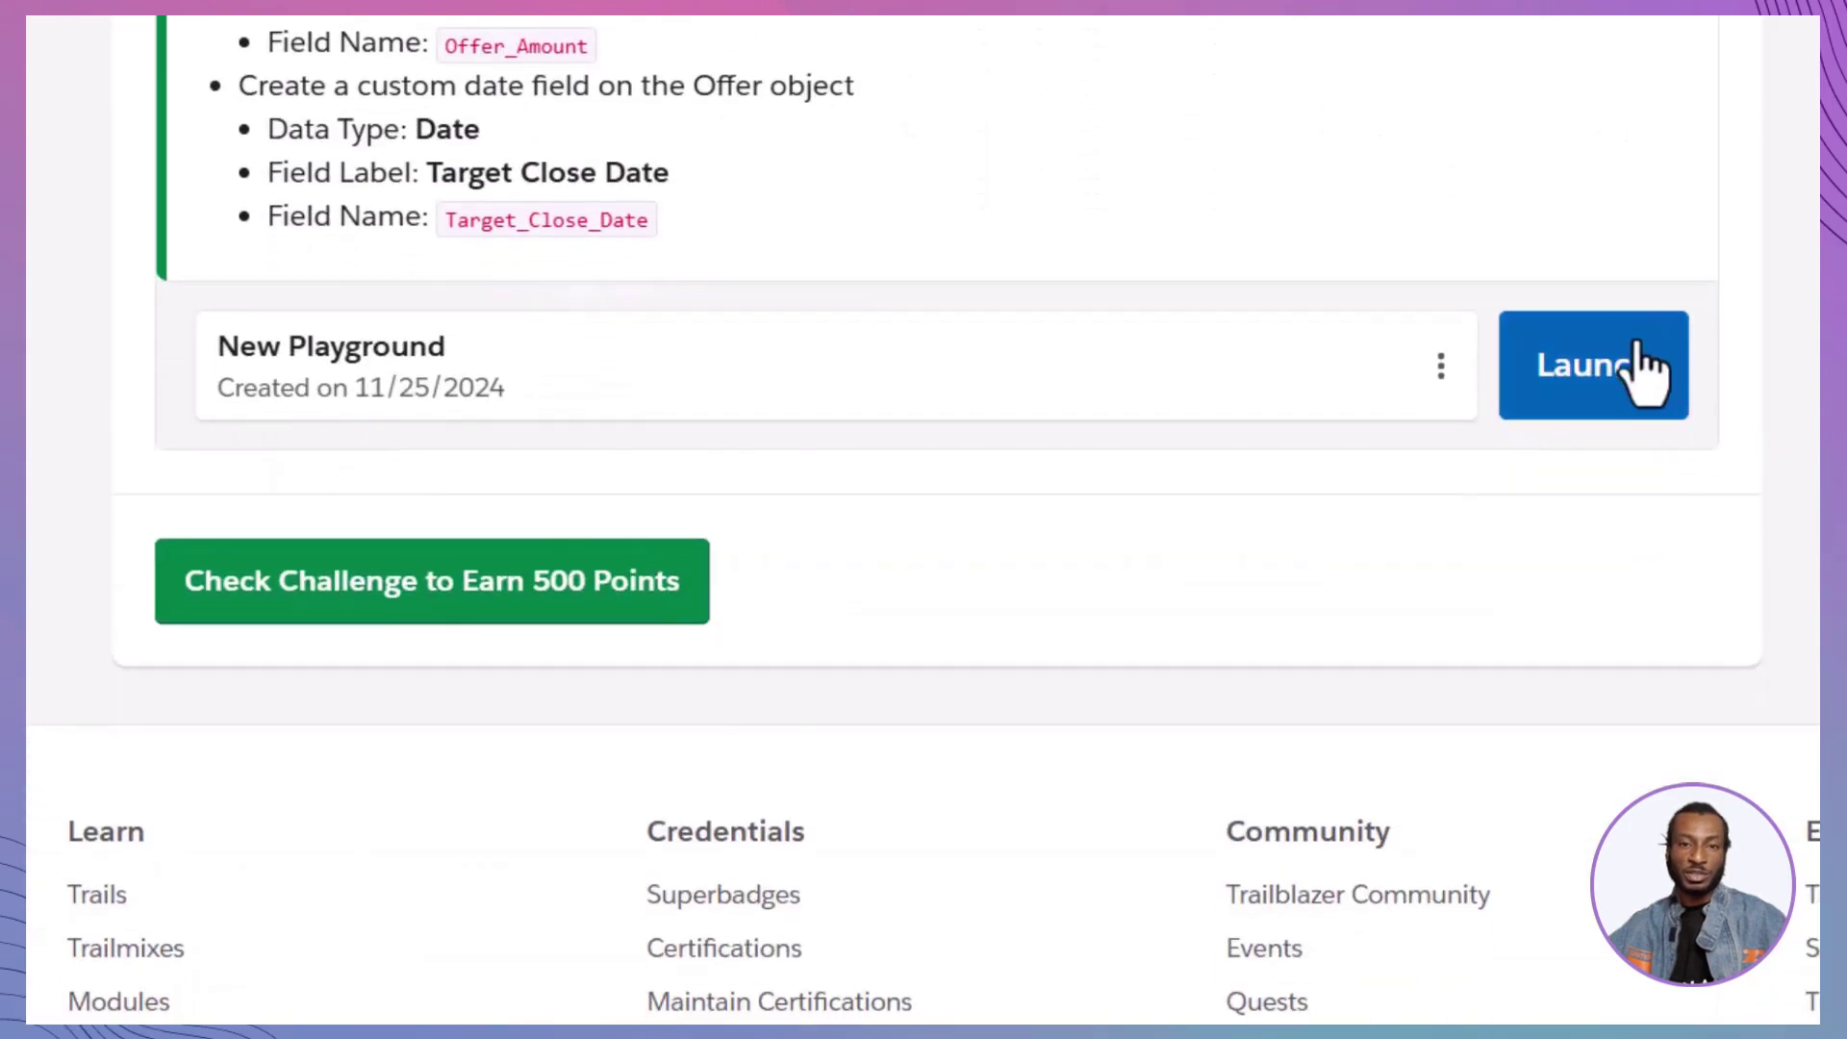
click(1632, 363)
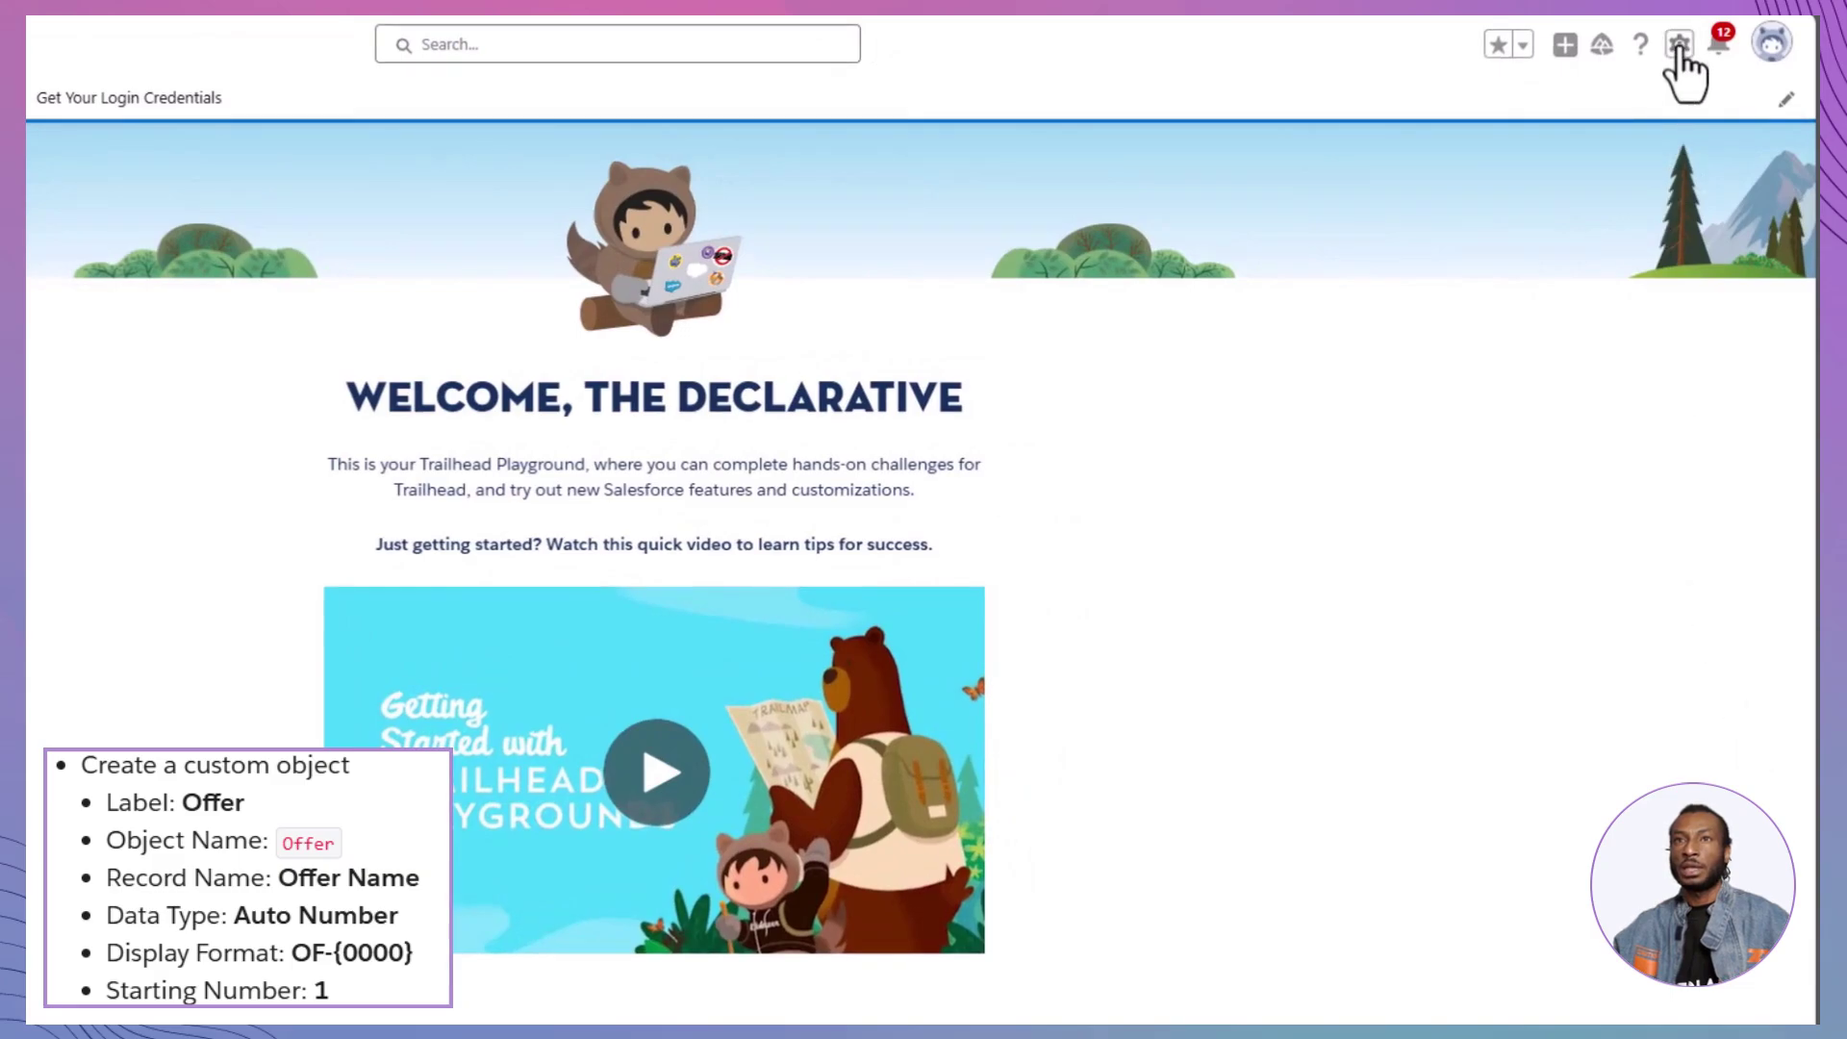
click(1679, 48)
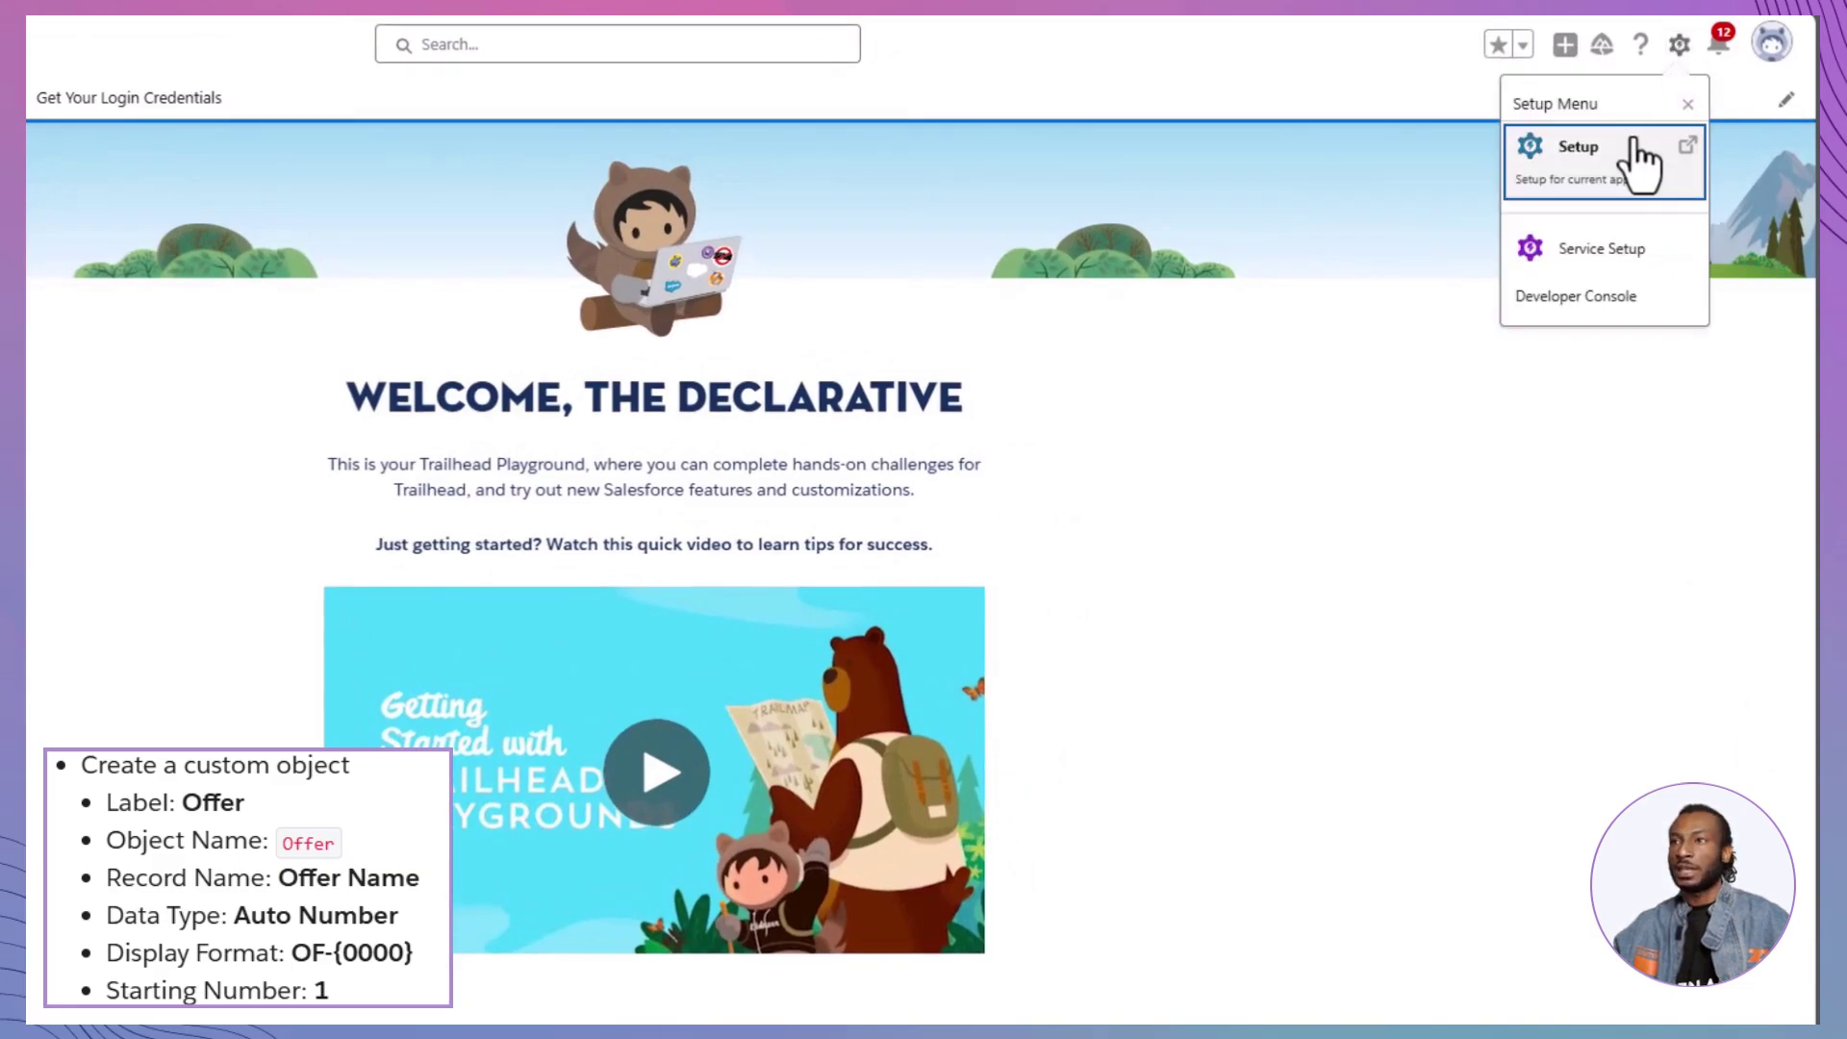
click(1632, 141)
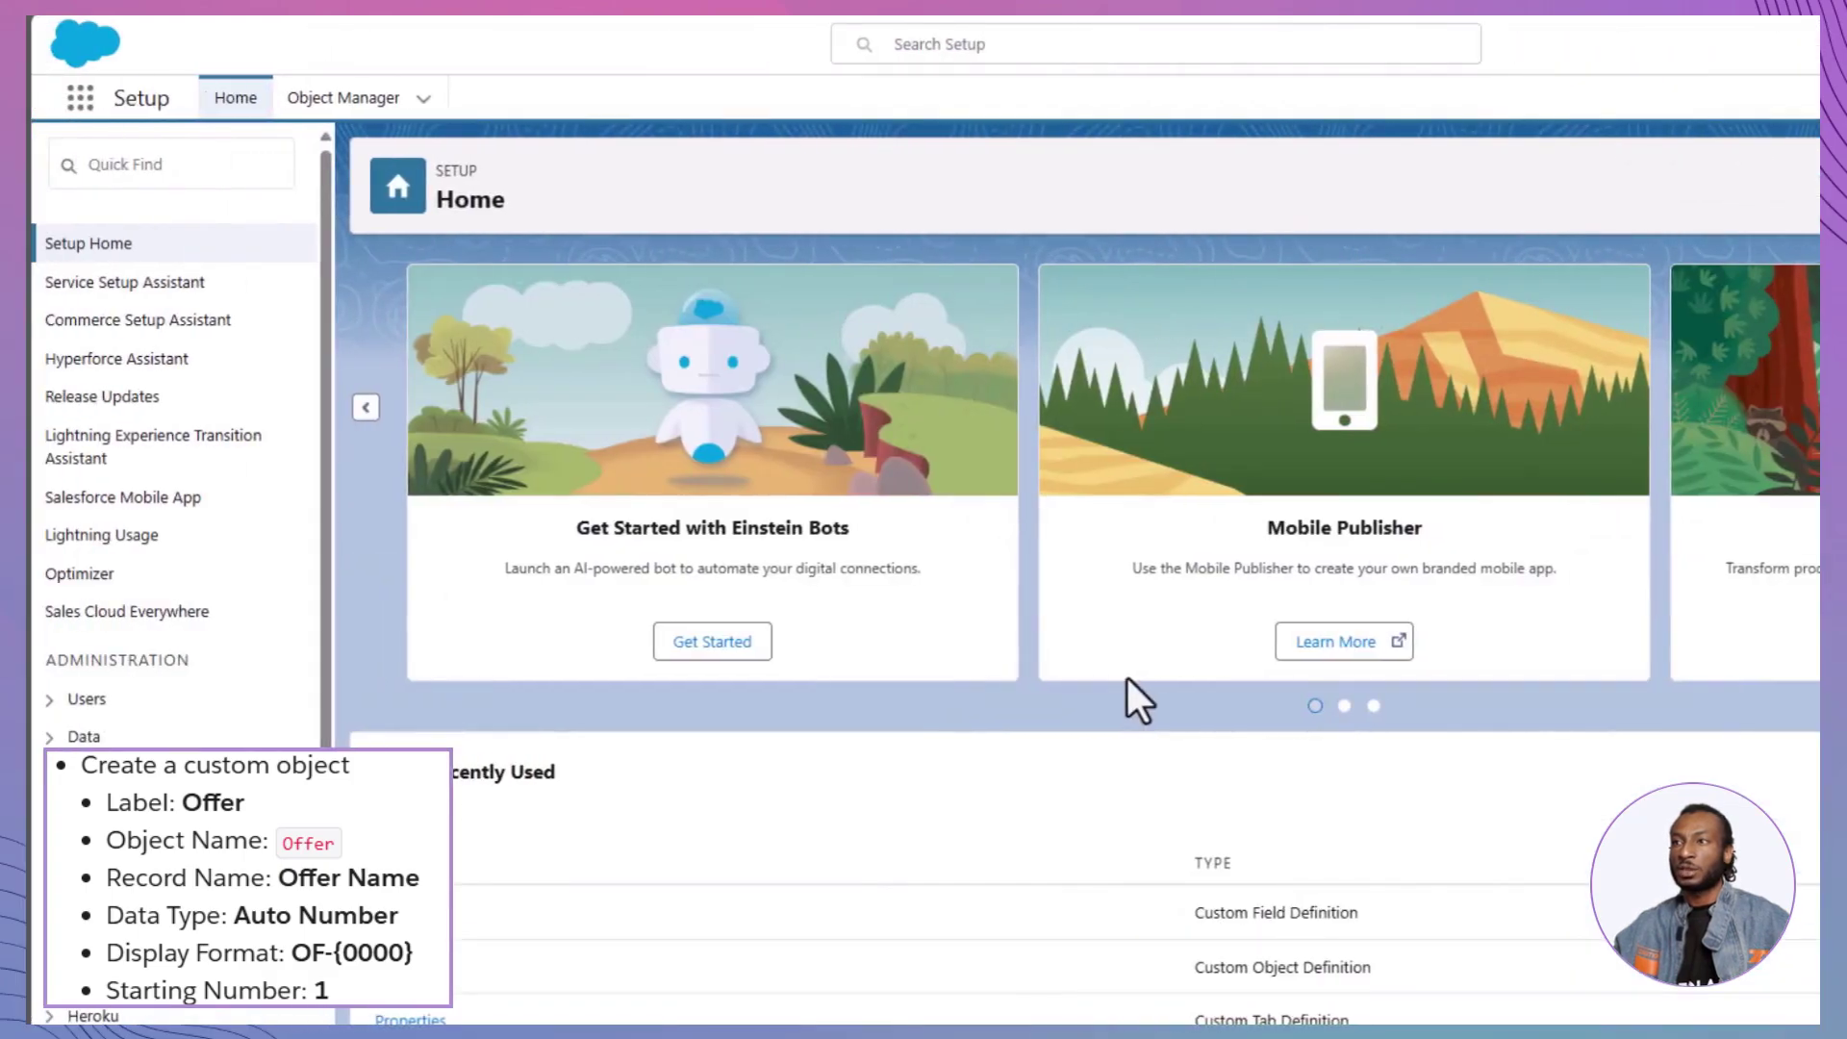
Start a new custom object in Object Manager with the label Offer and the plural label Offers.
click(332, 99)
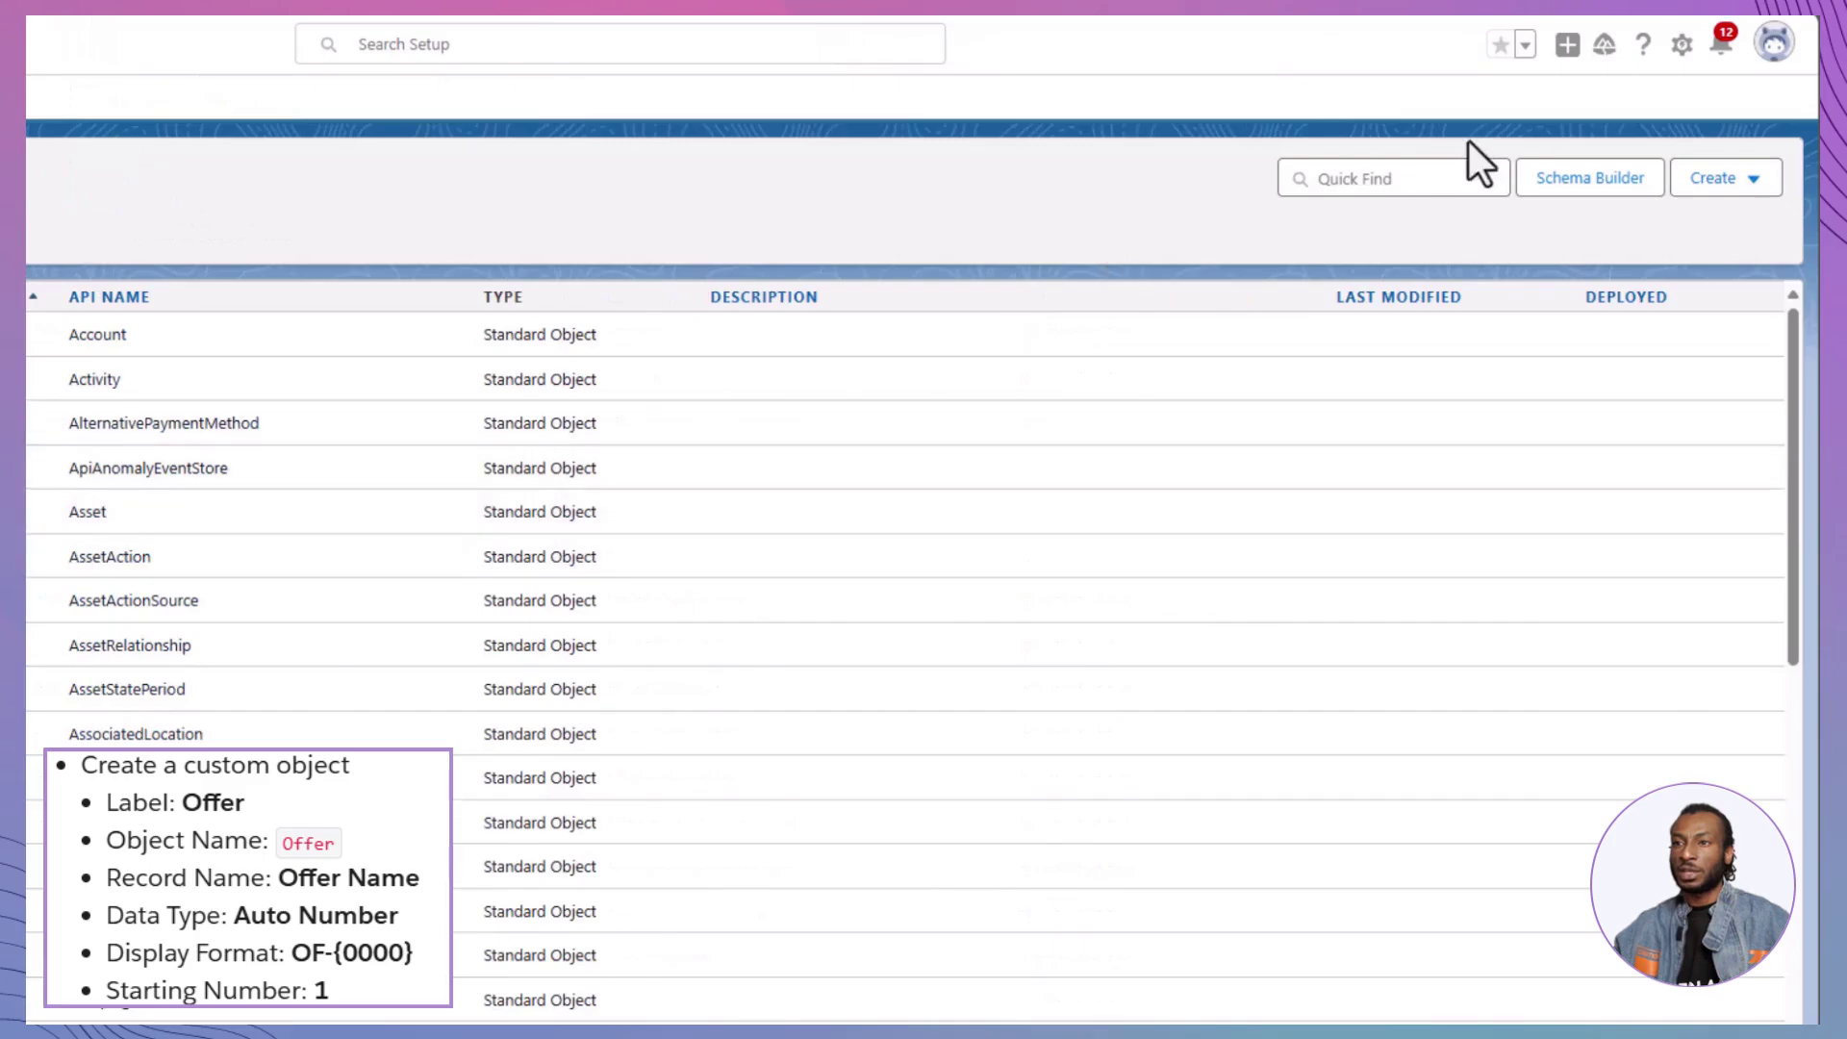
click(1708, 183)
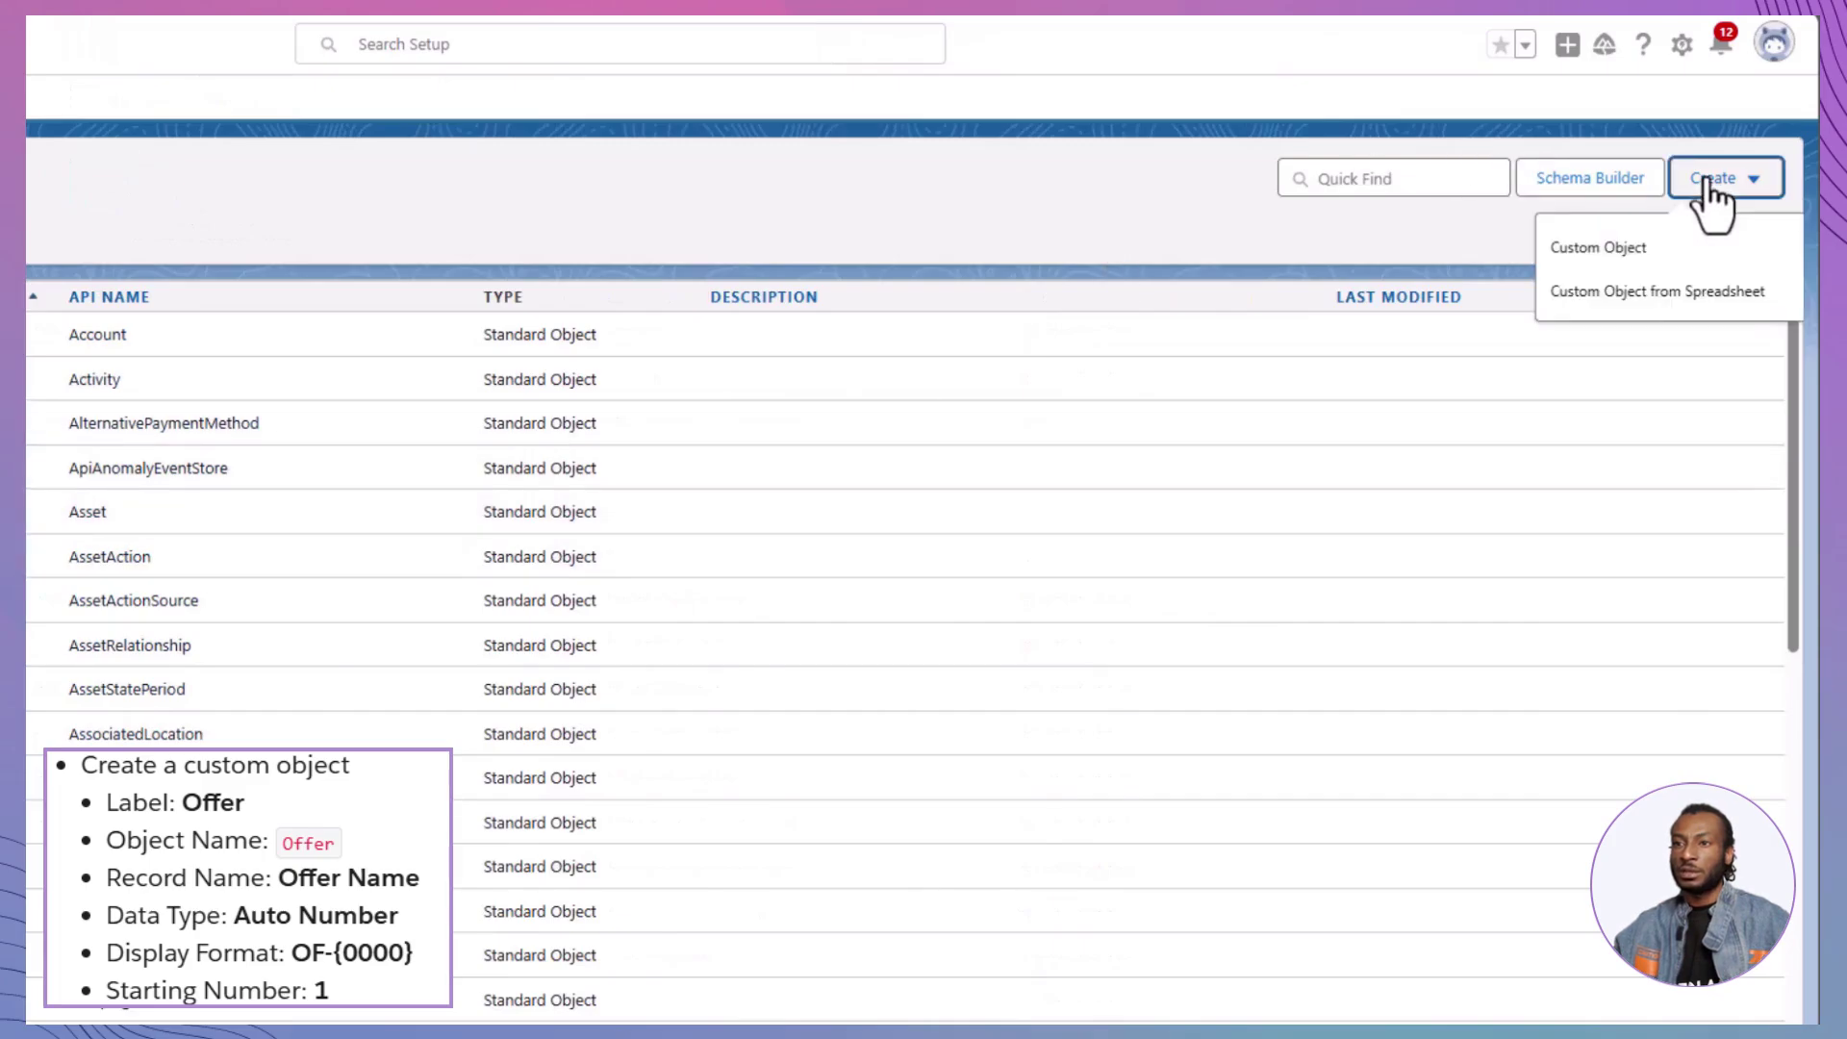
click(1672, 257)
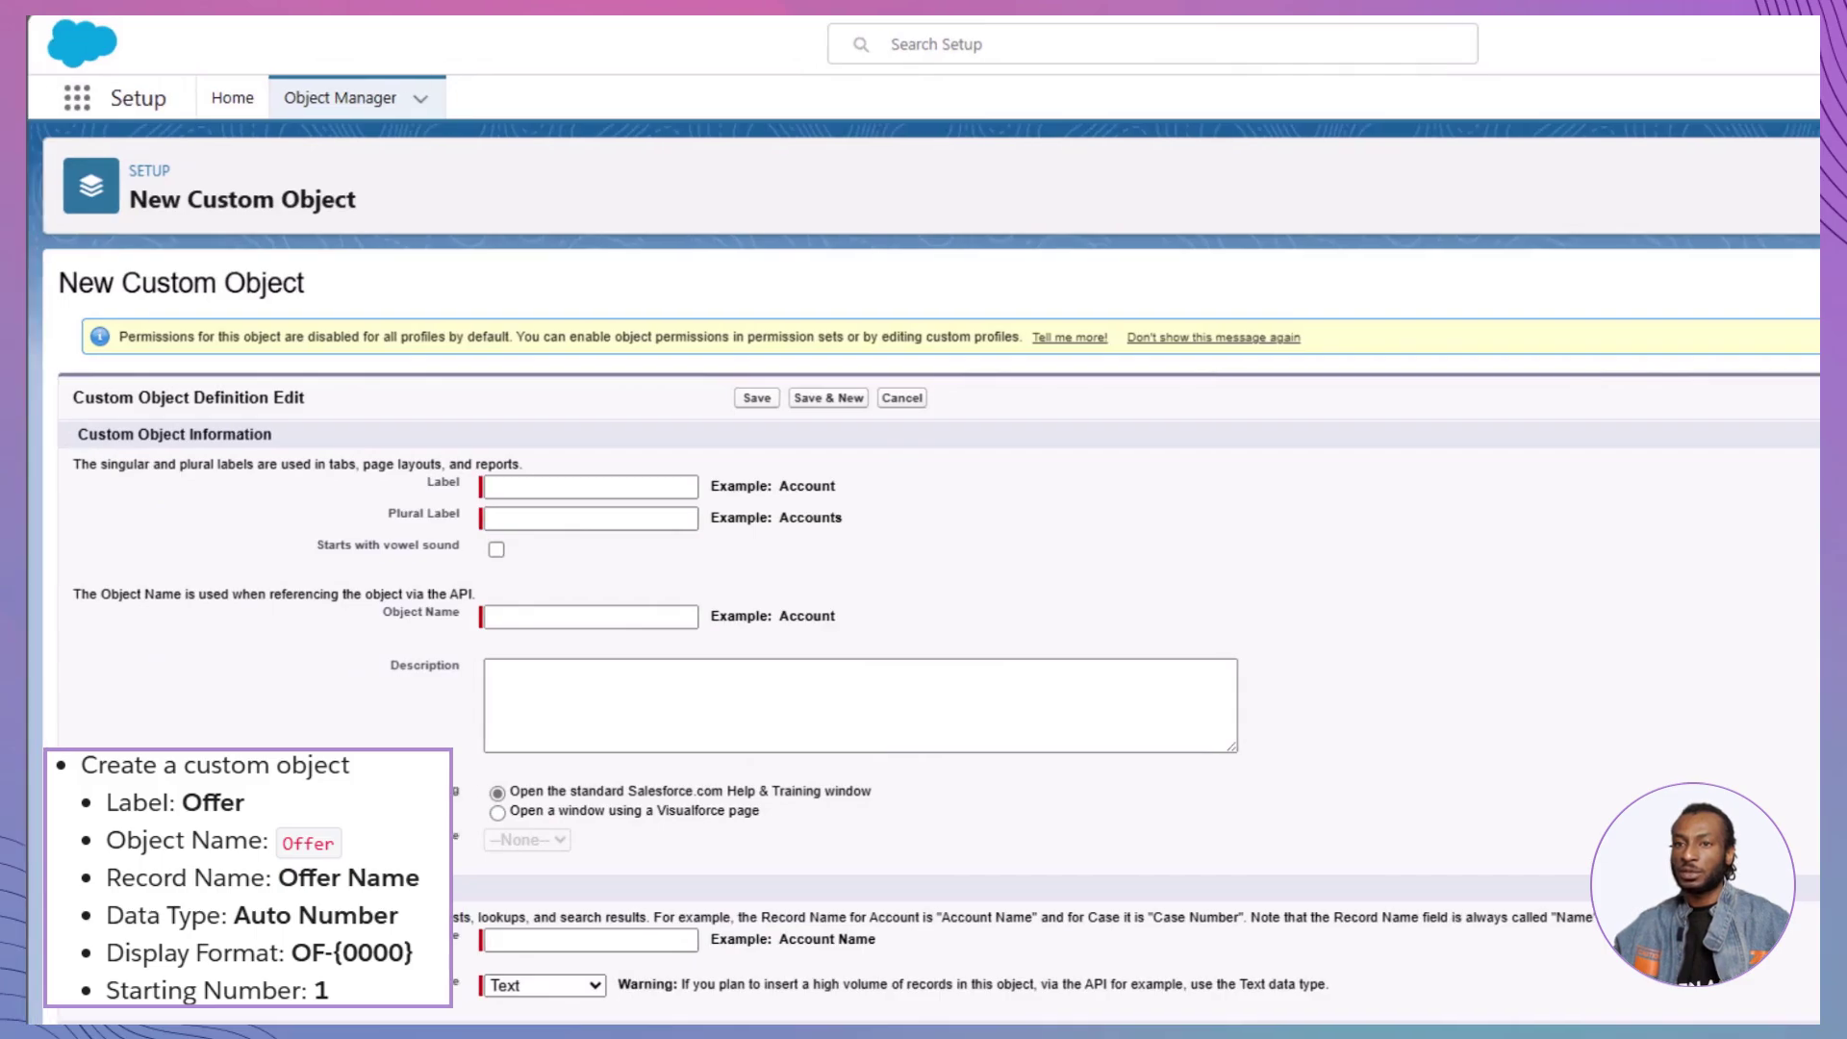
click(683, 488)
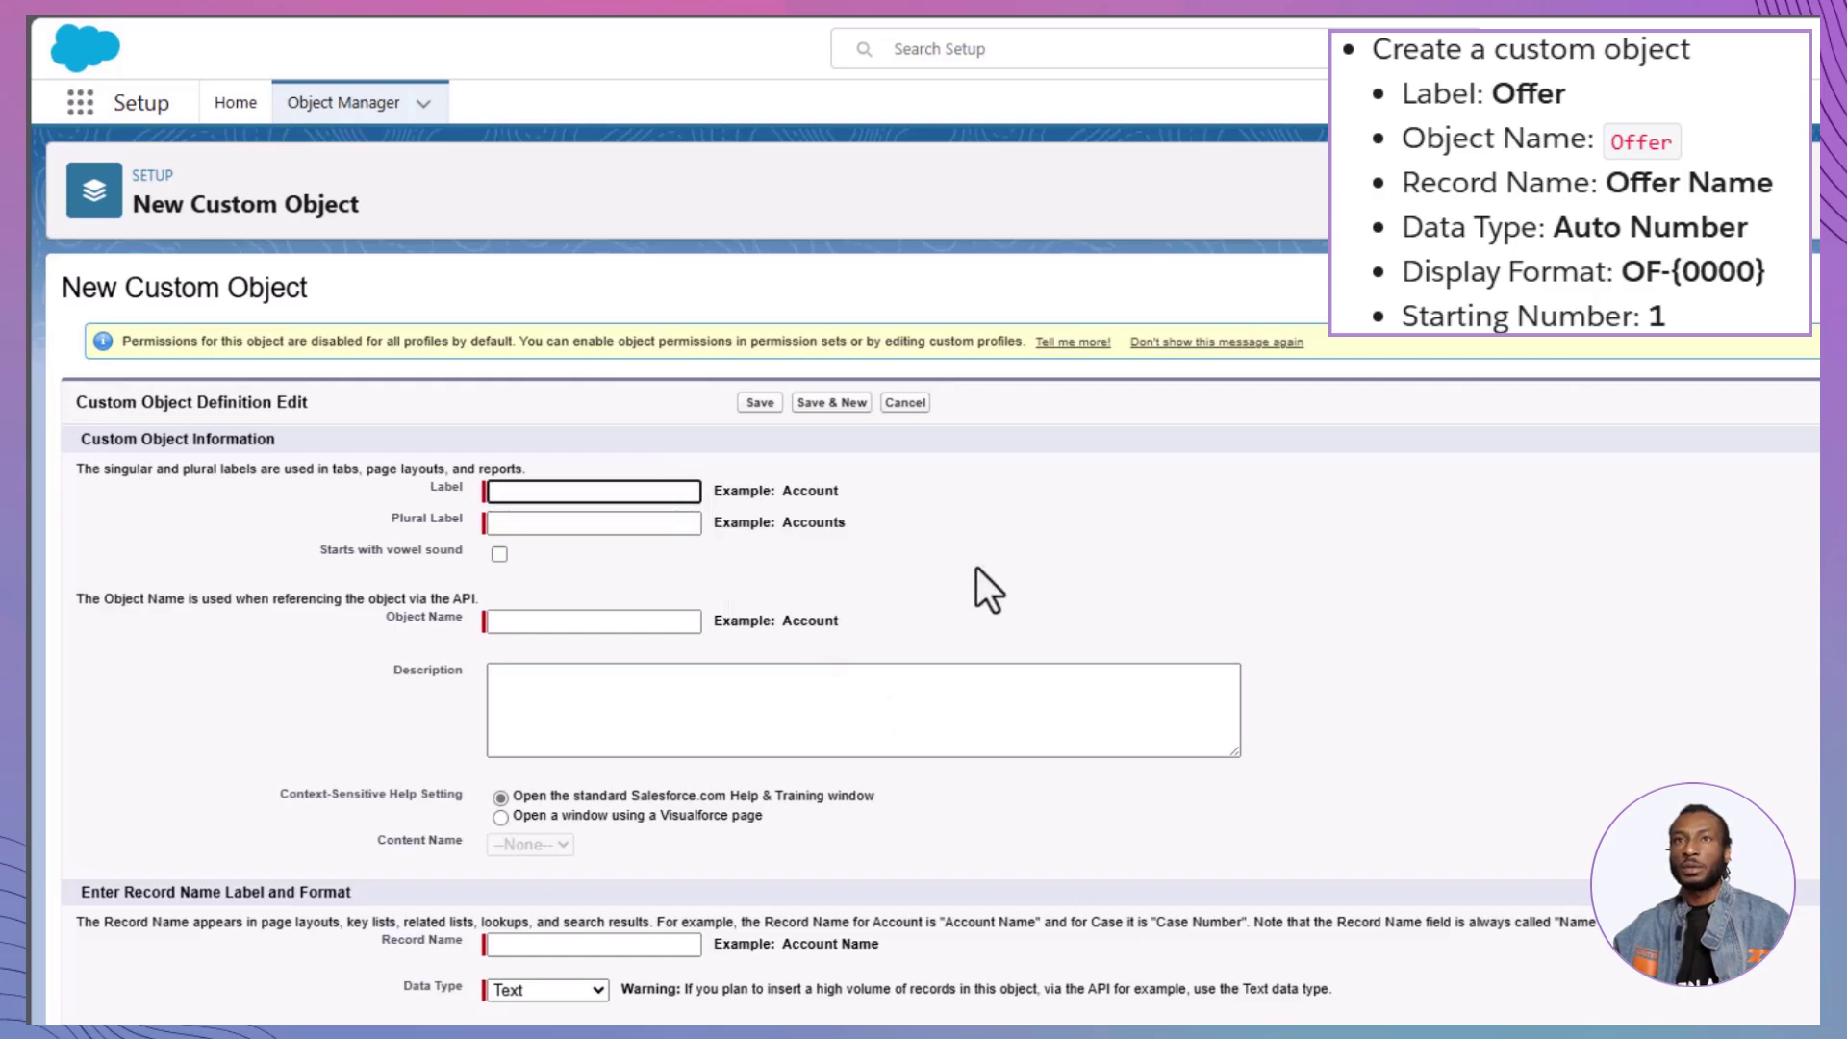
text(Offer)
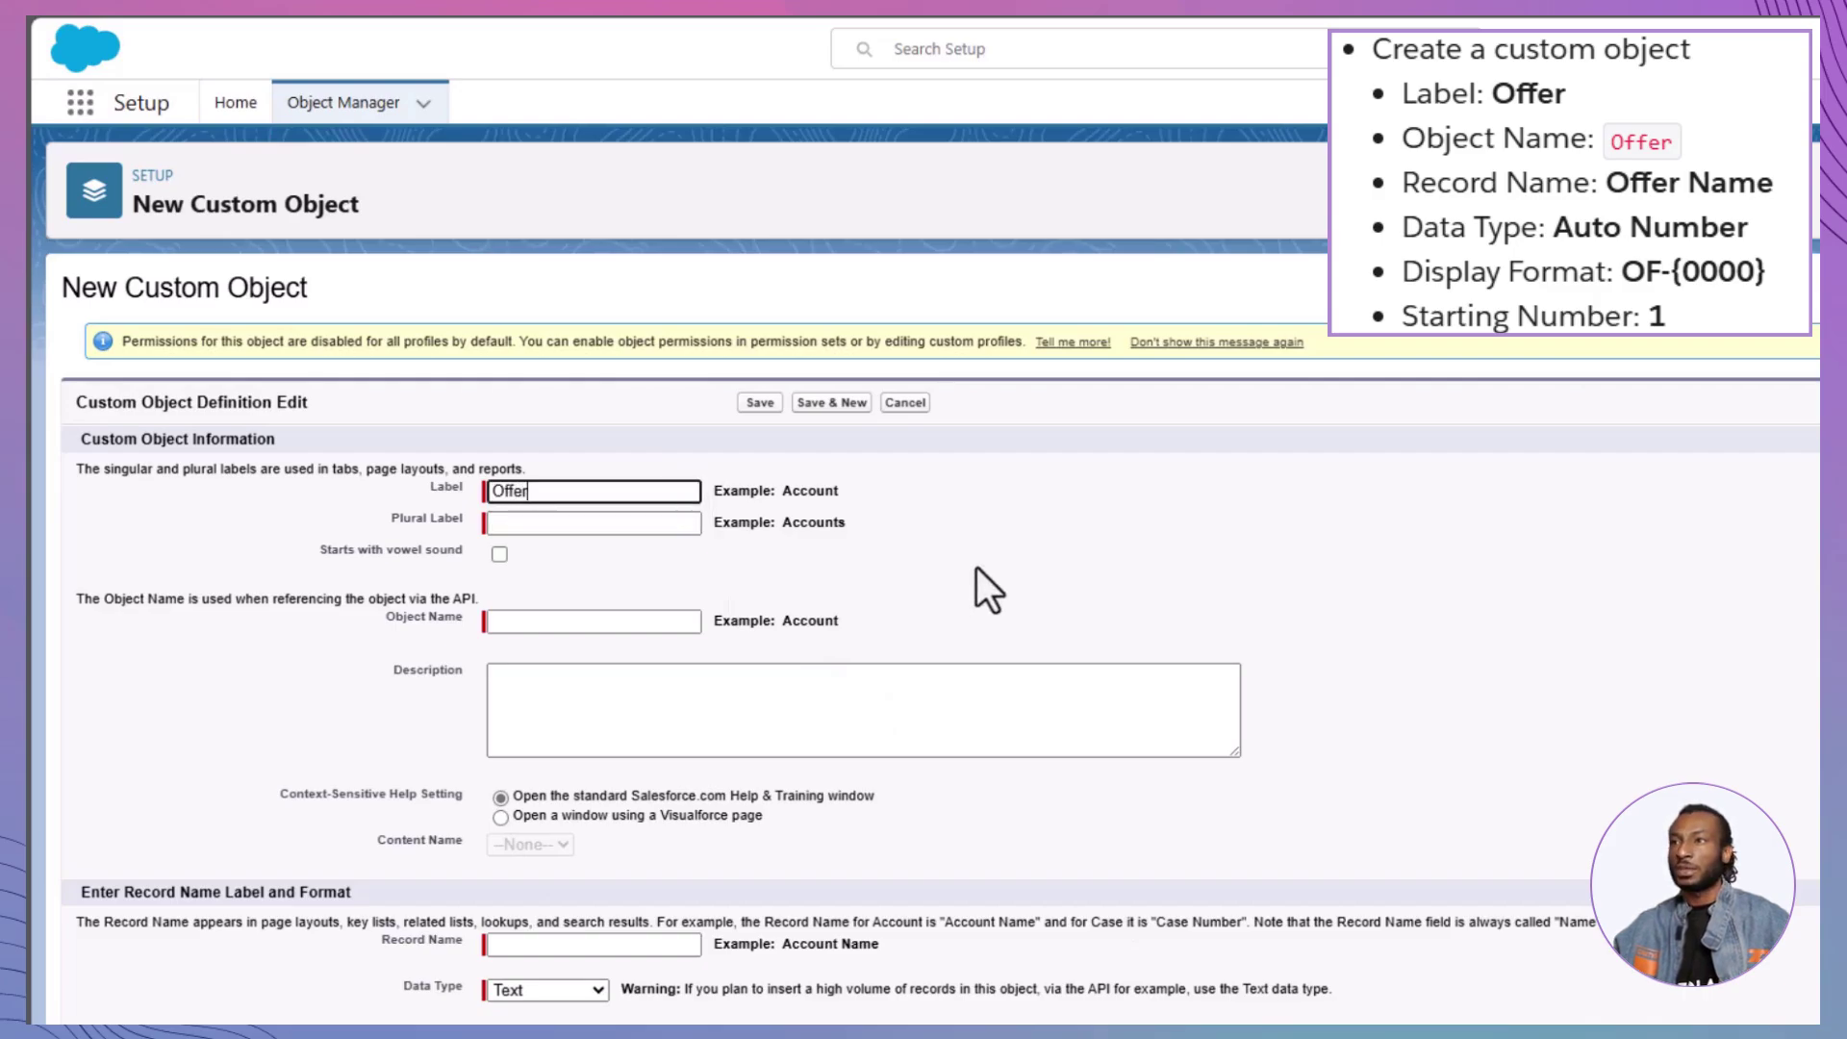
key(Tab)
text(Offer)
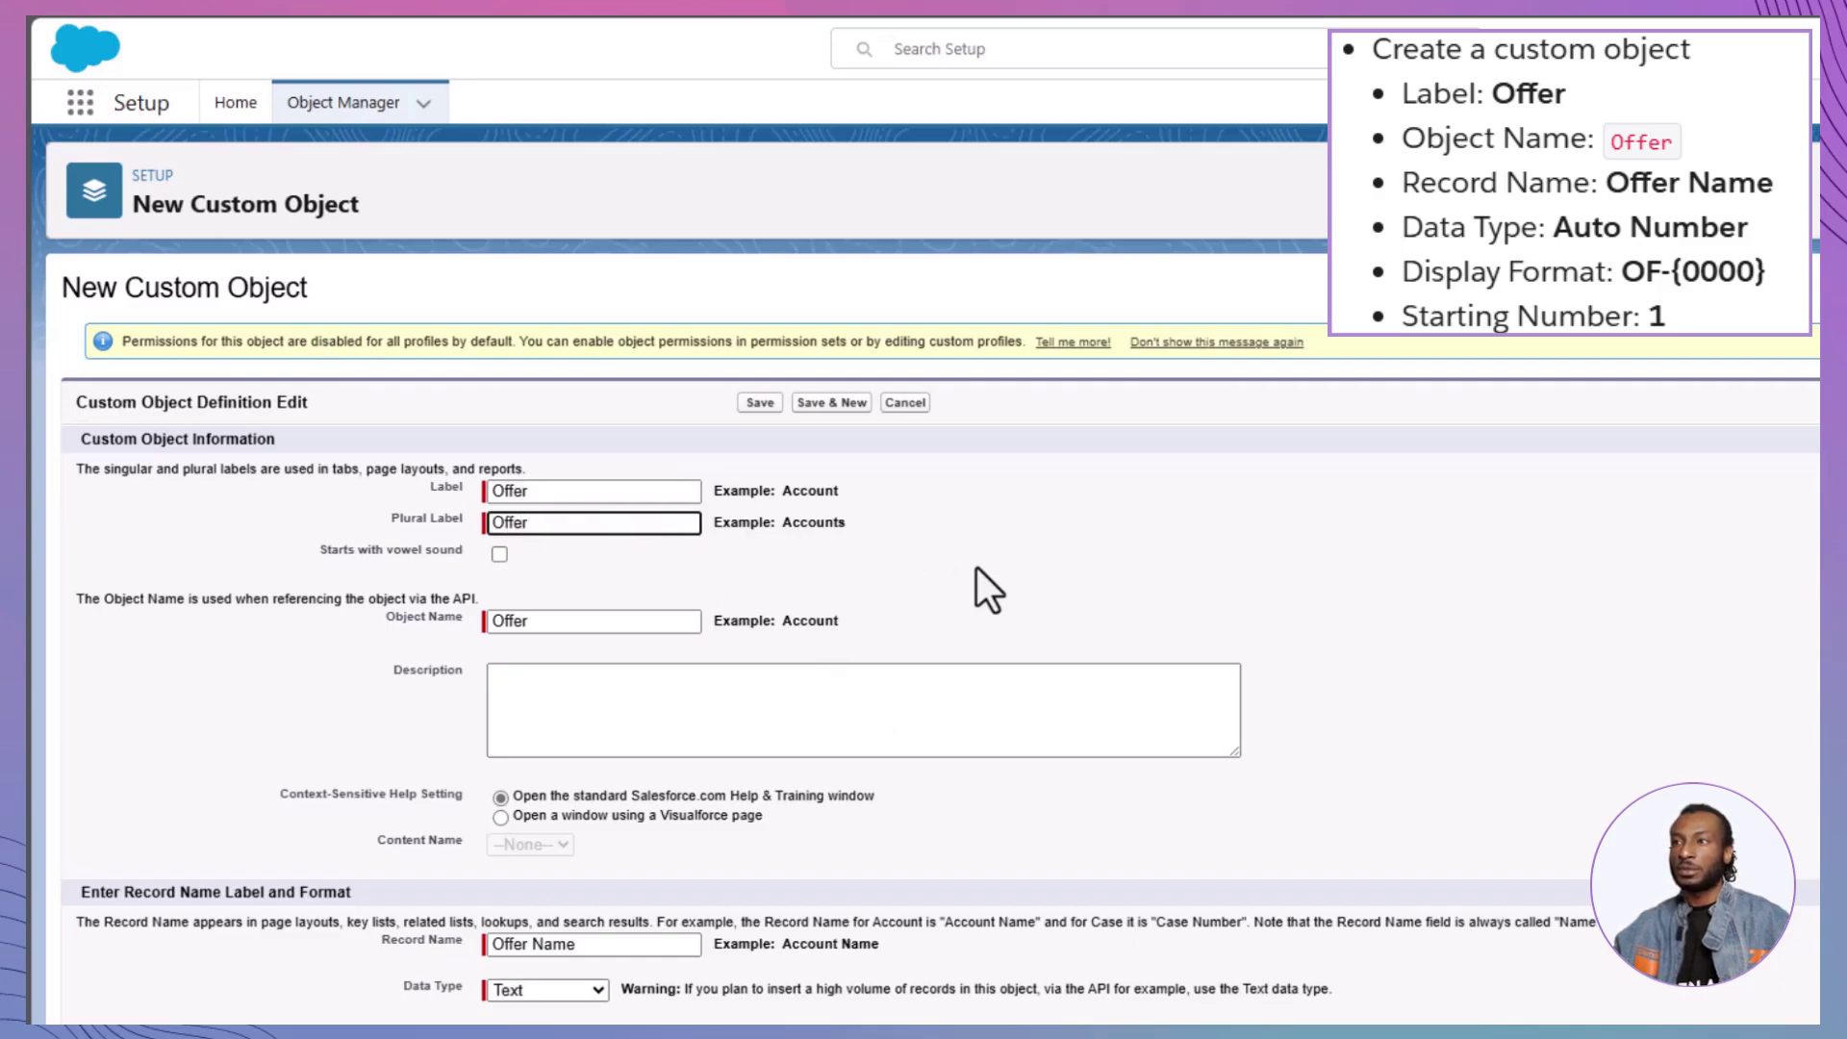
text(s)
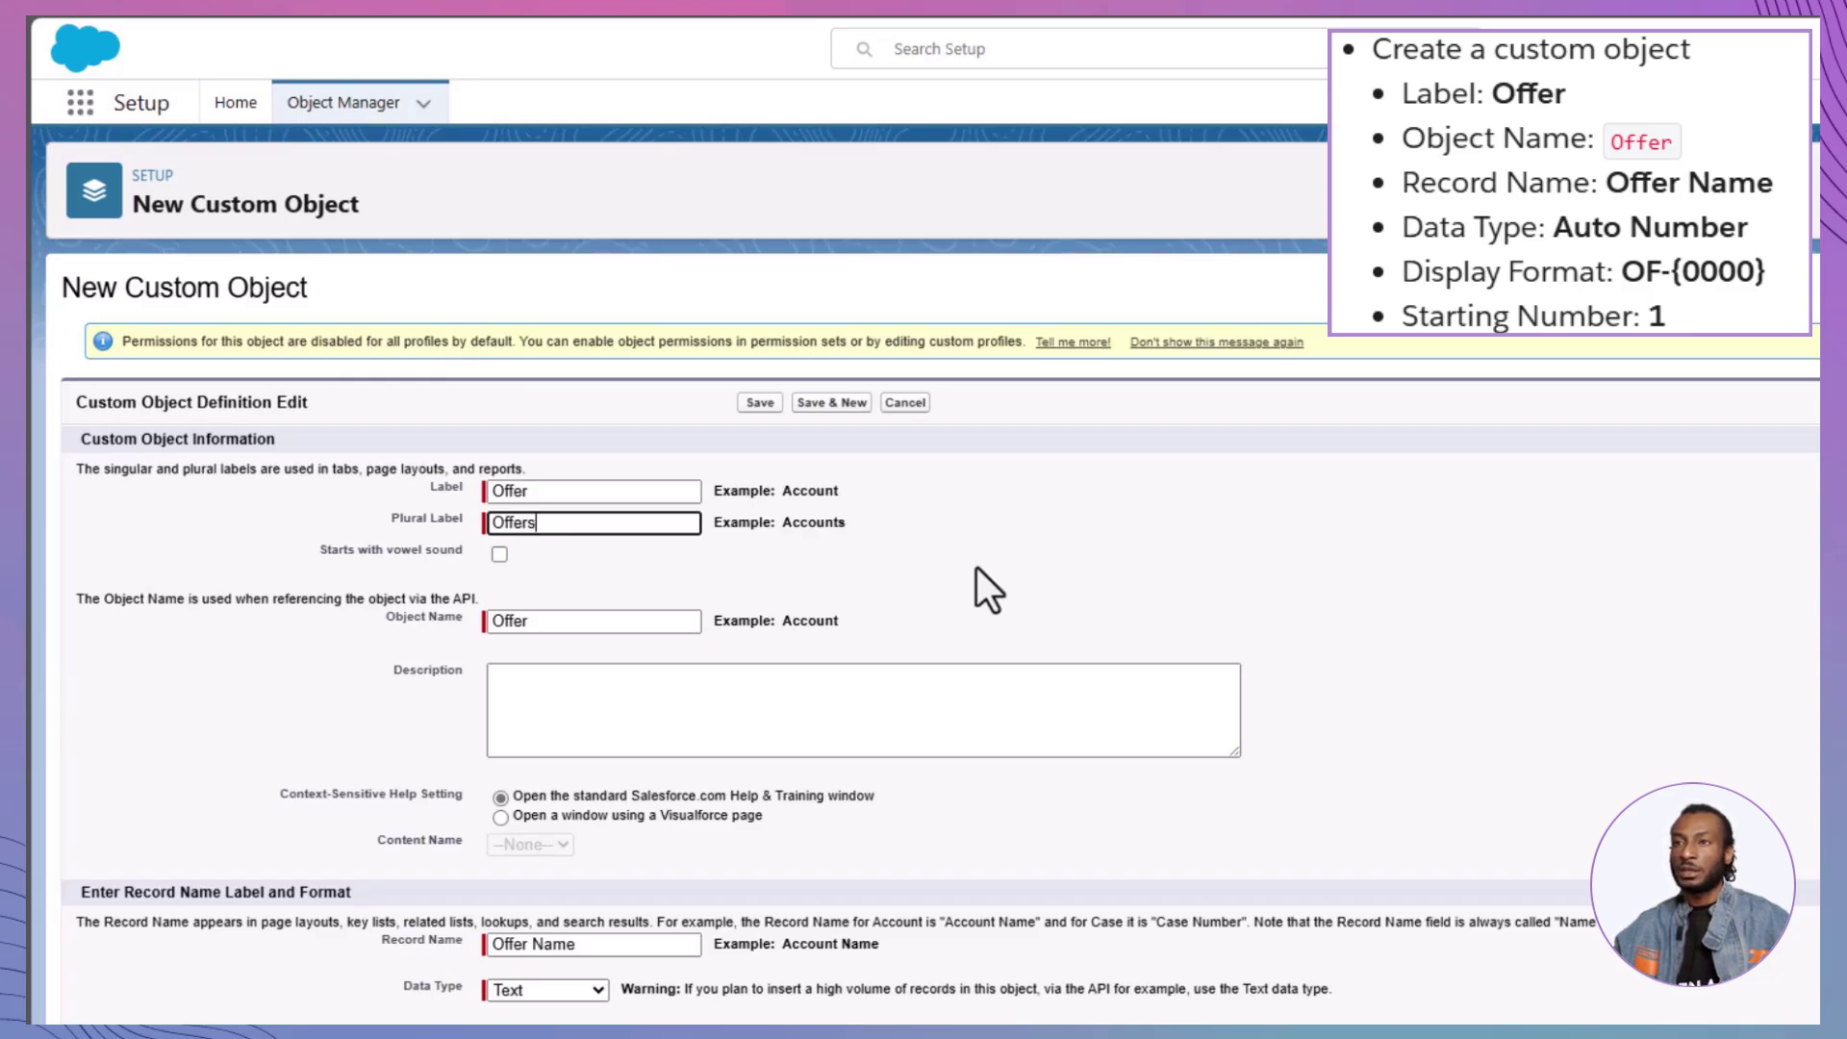
Set the Offer object's record name data type to Auto Number with display format OF-{0000} and starting number 1.
scroll(977, 568, down, 3)
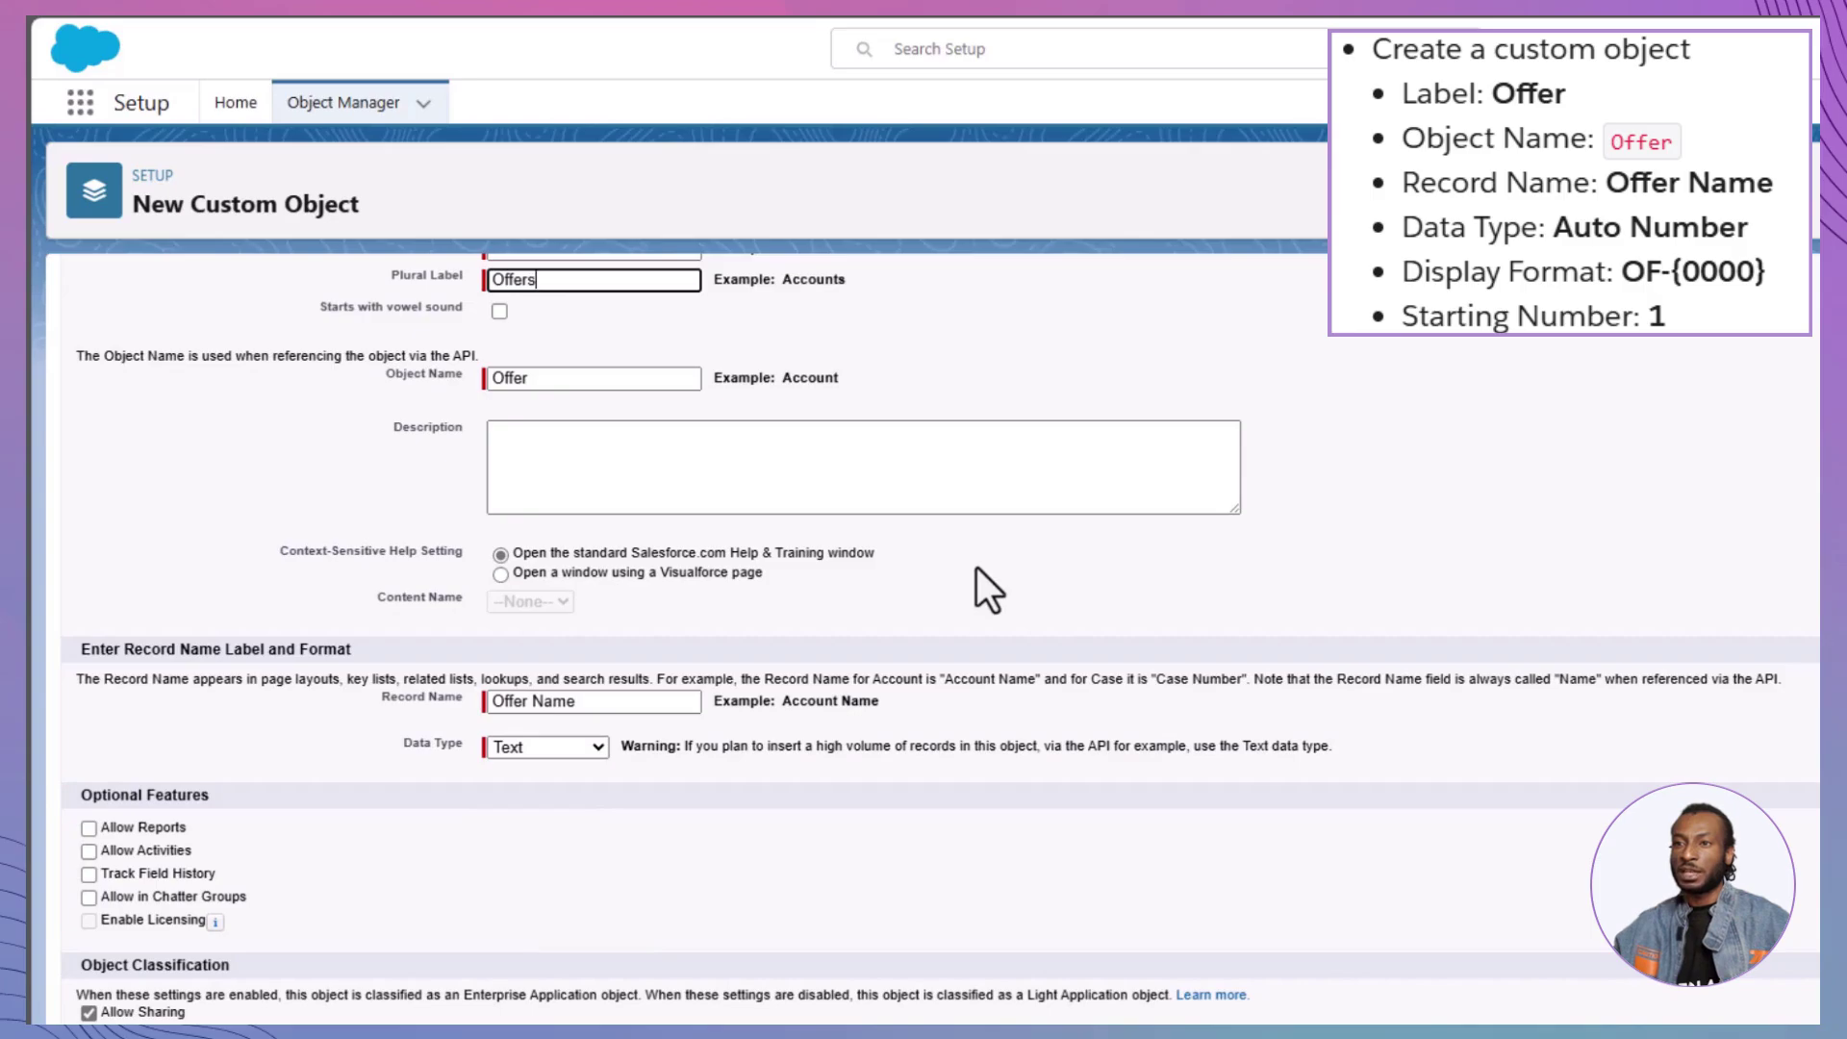
click(597, 747)
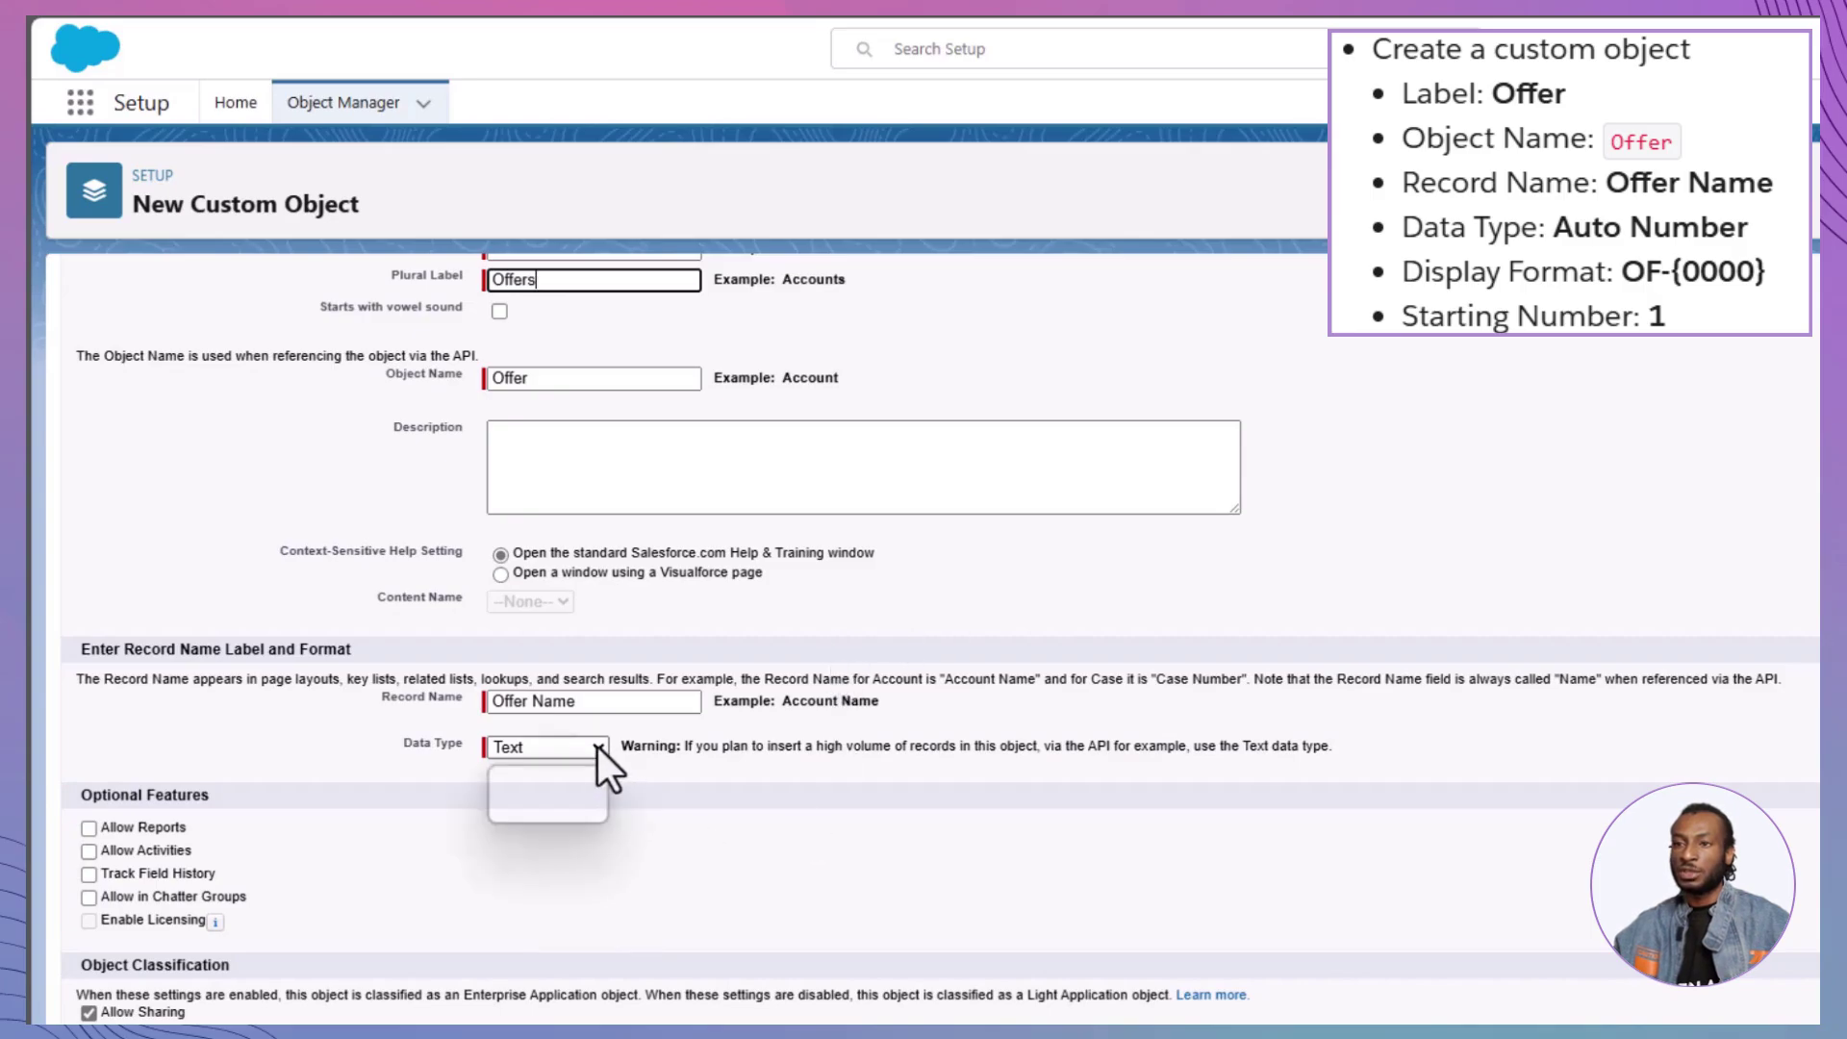
click(598, 801)
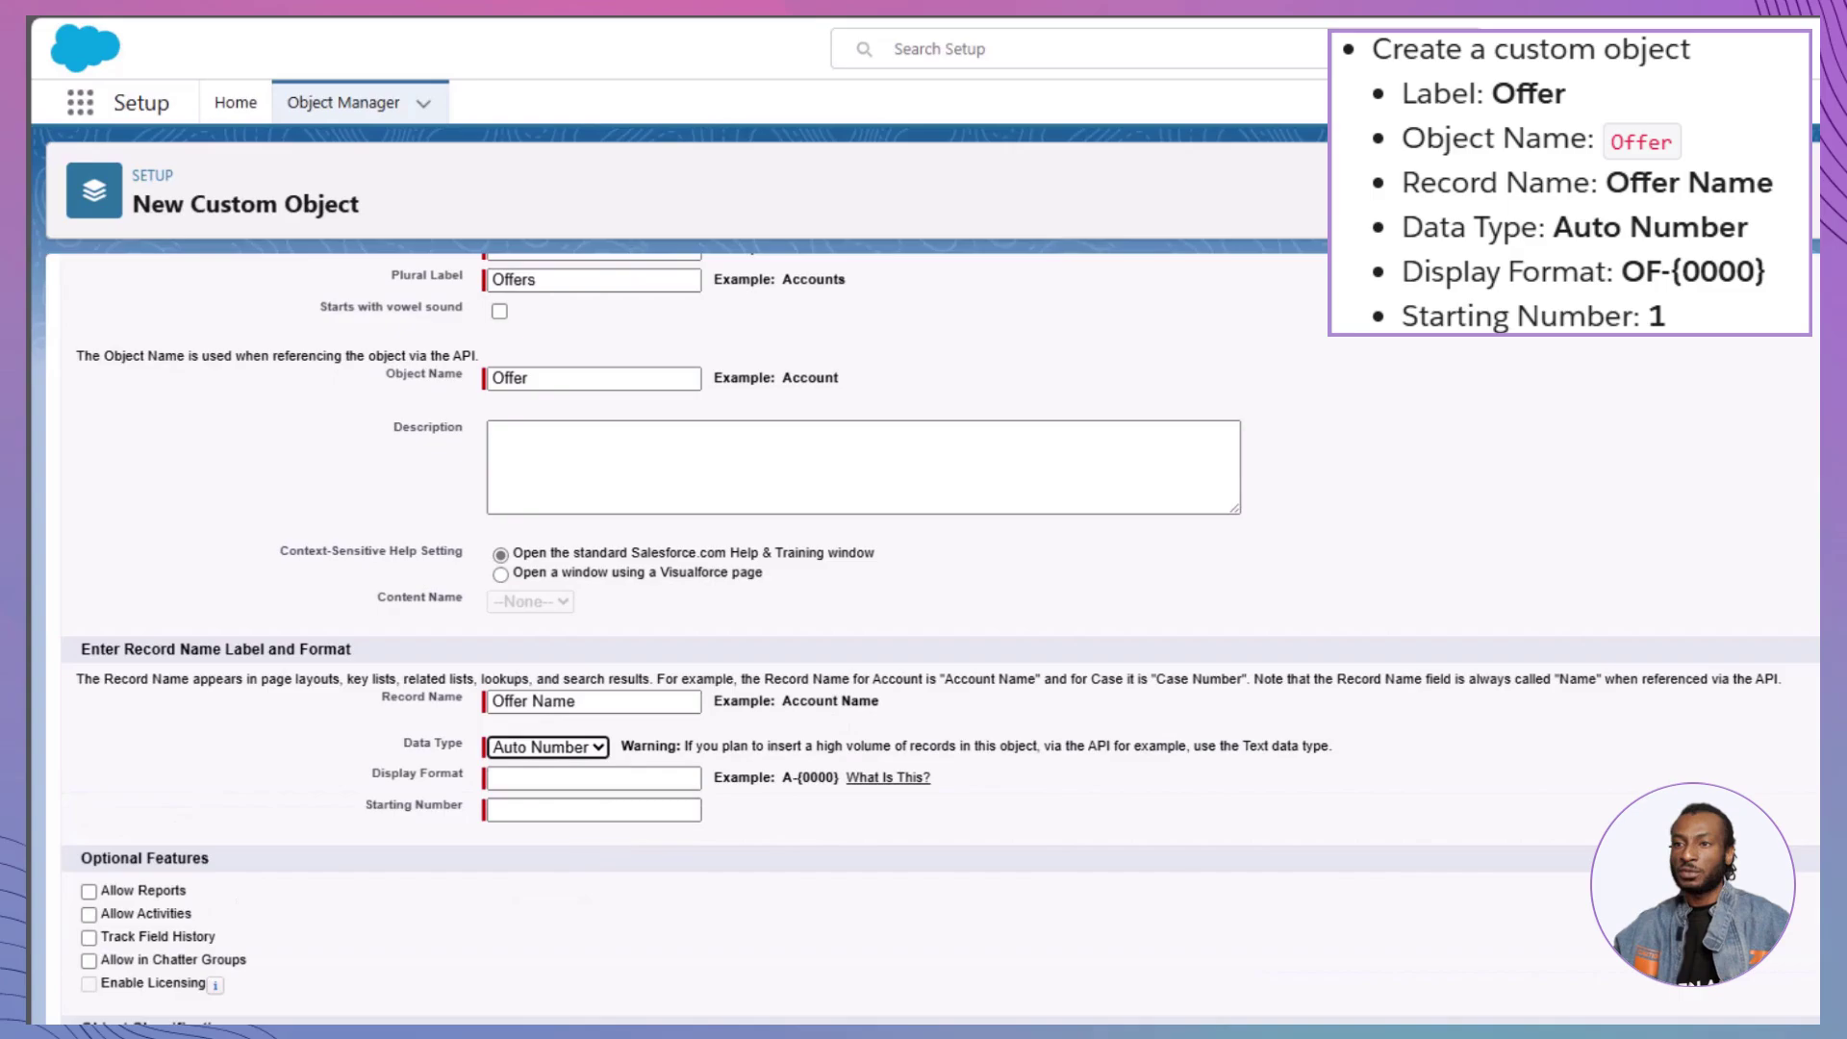
click(639, 779)
text(OF)
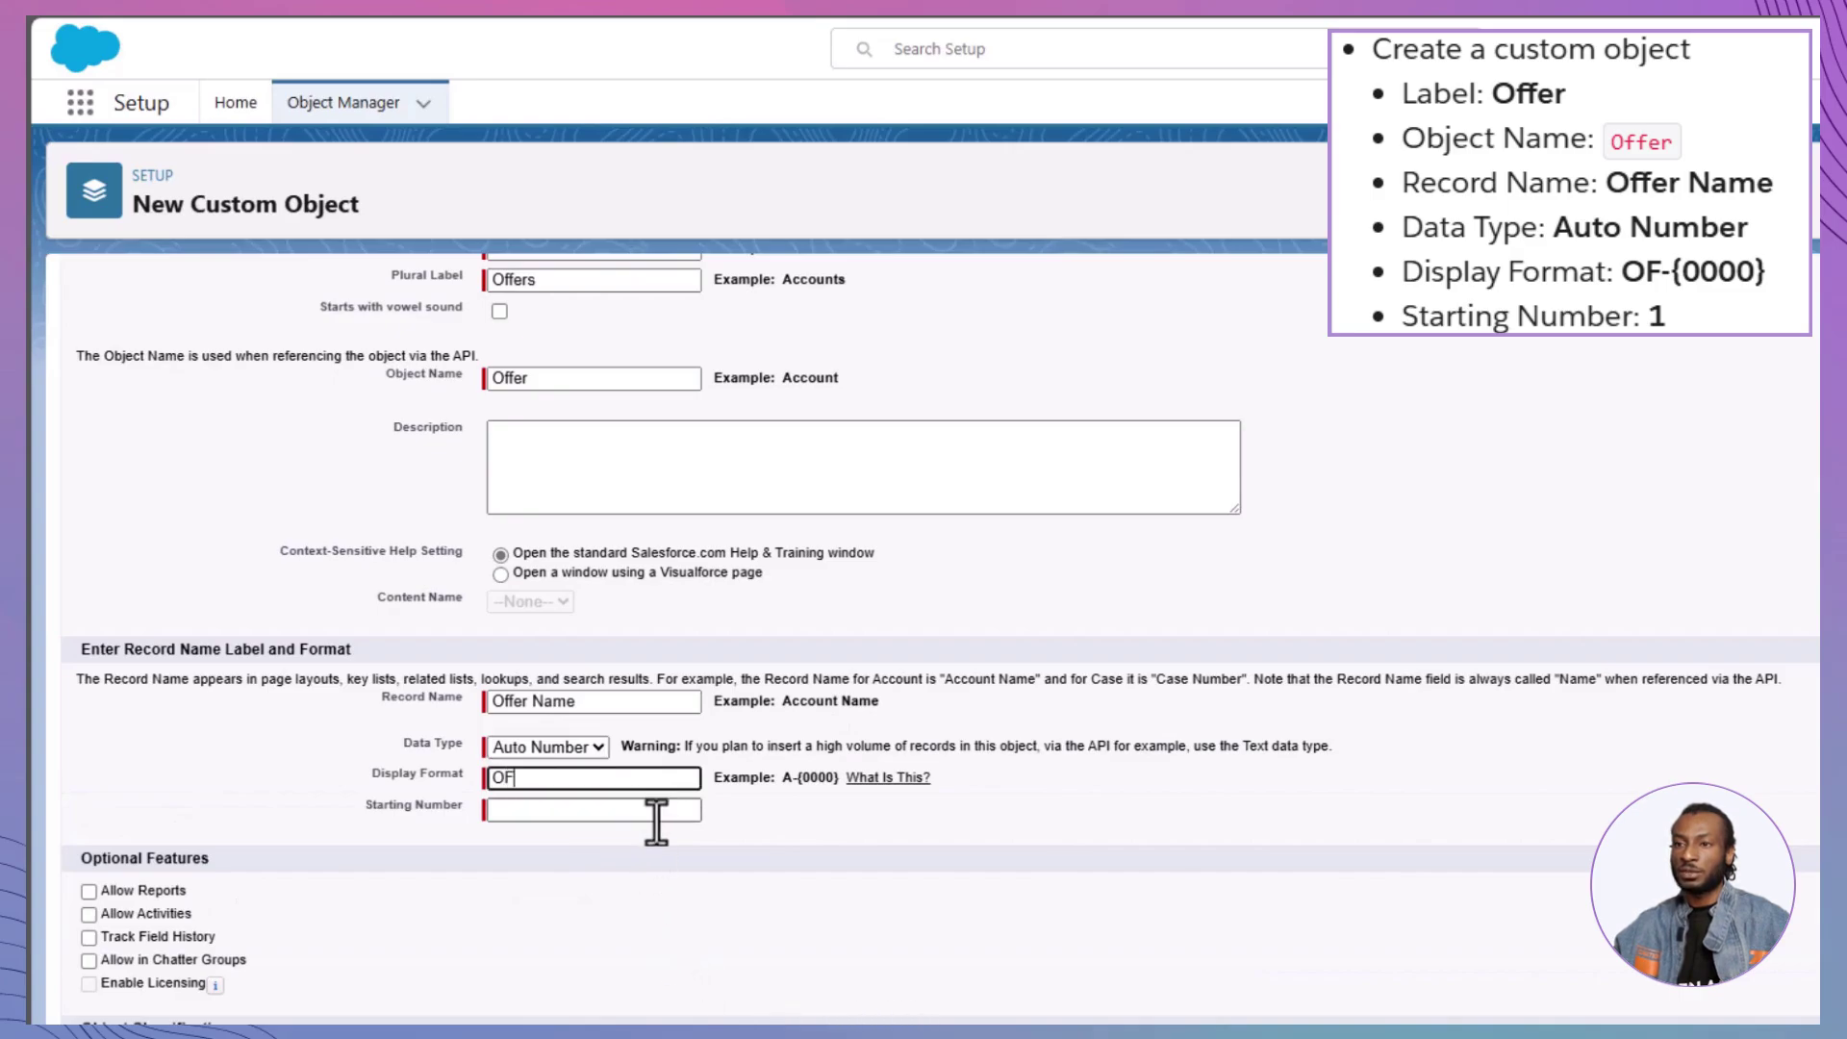
text(-)
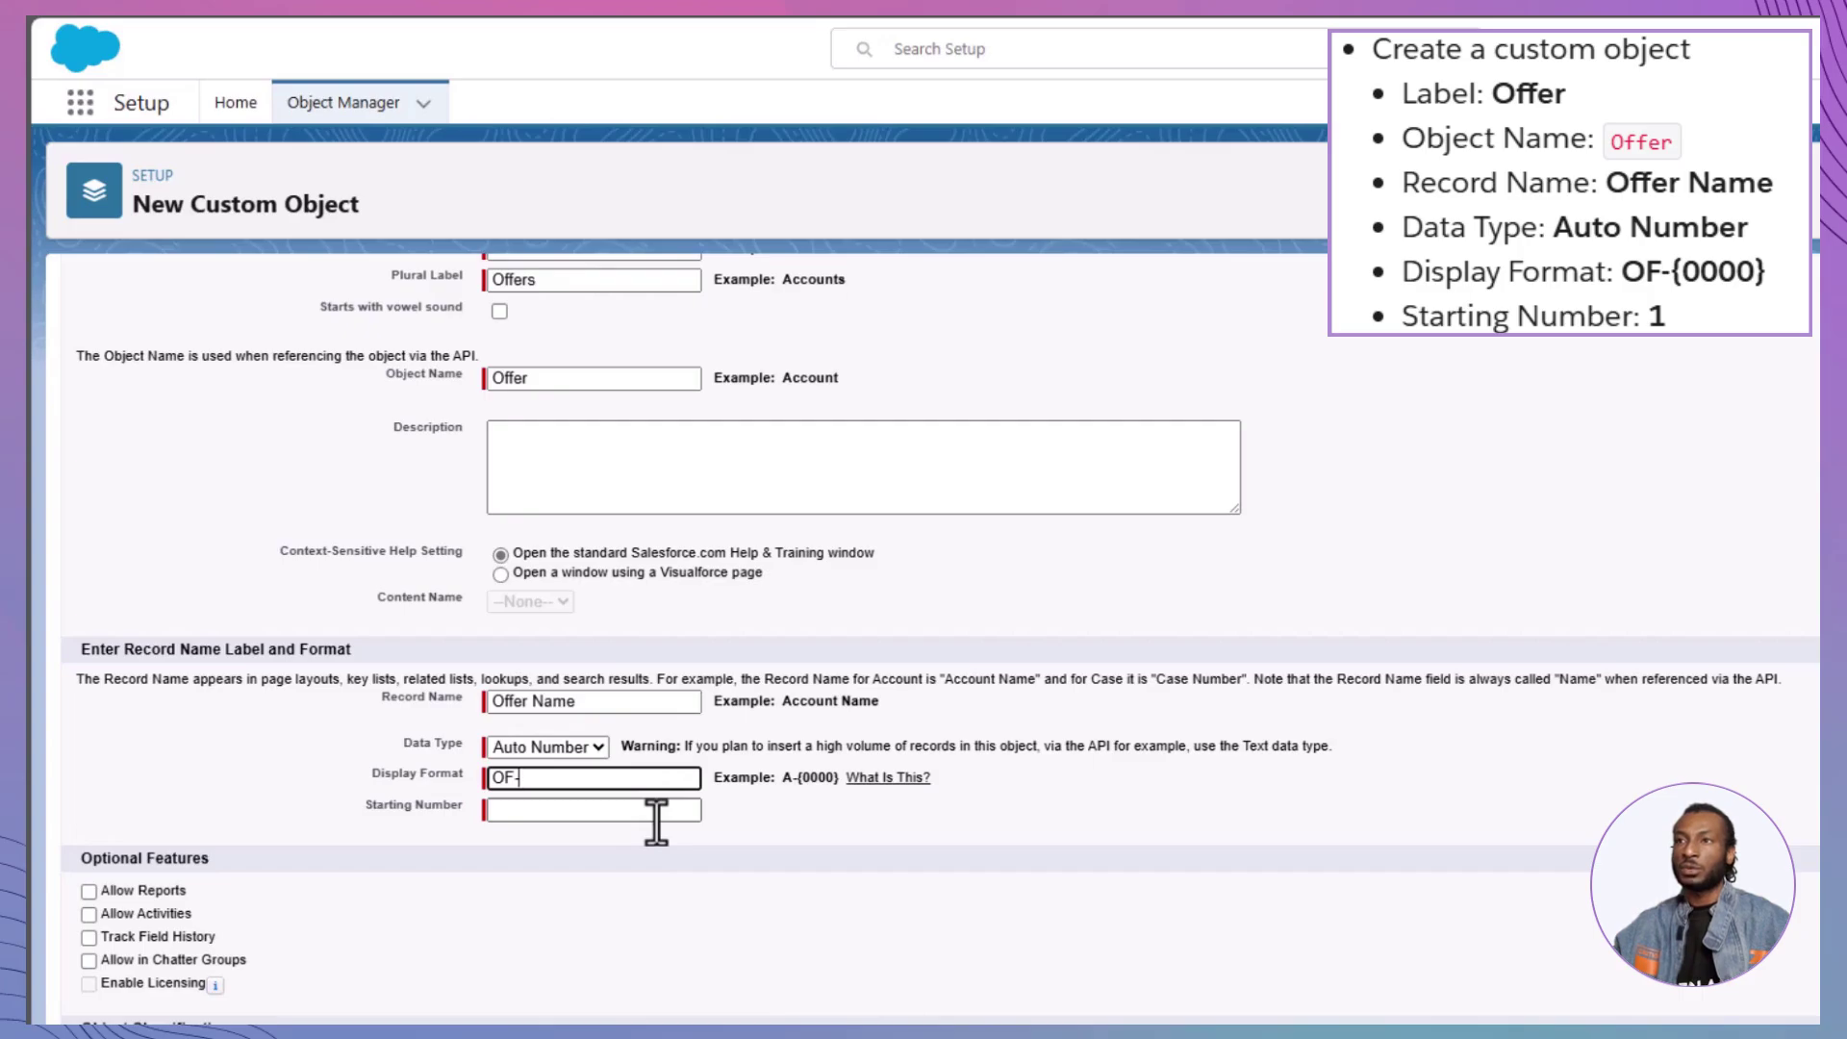
text({000)
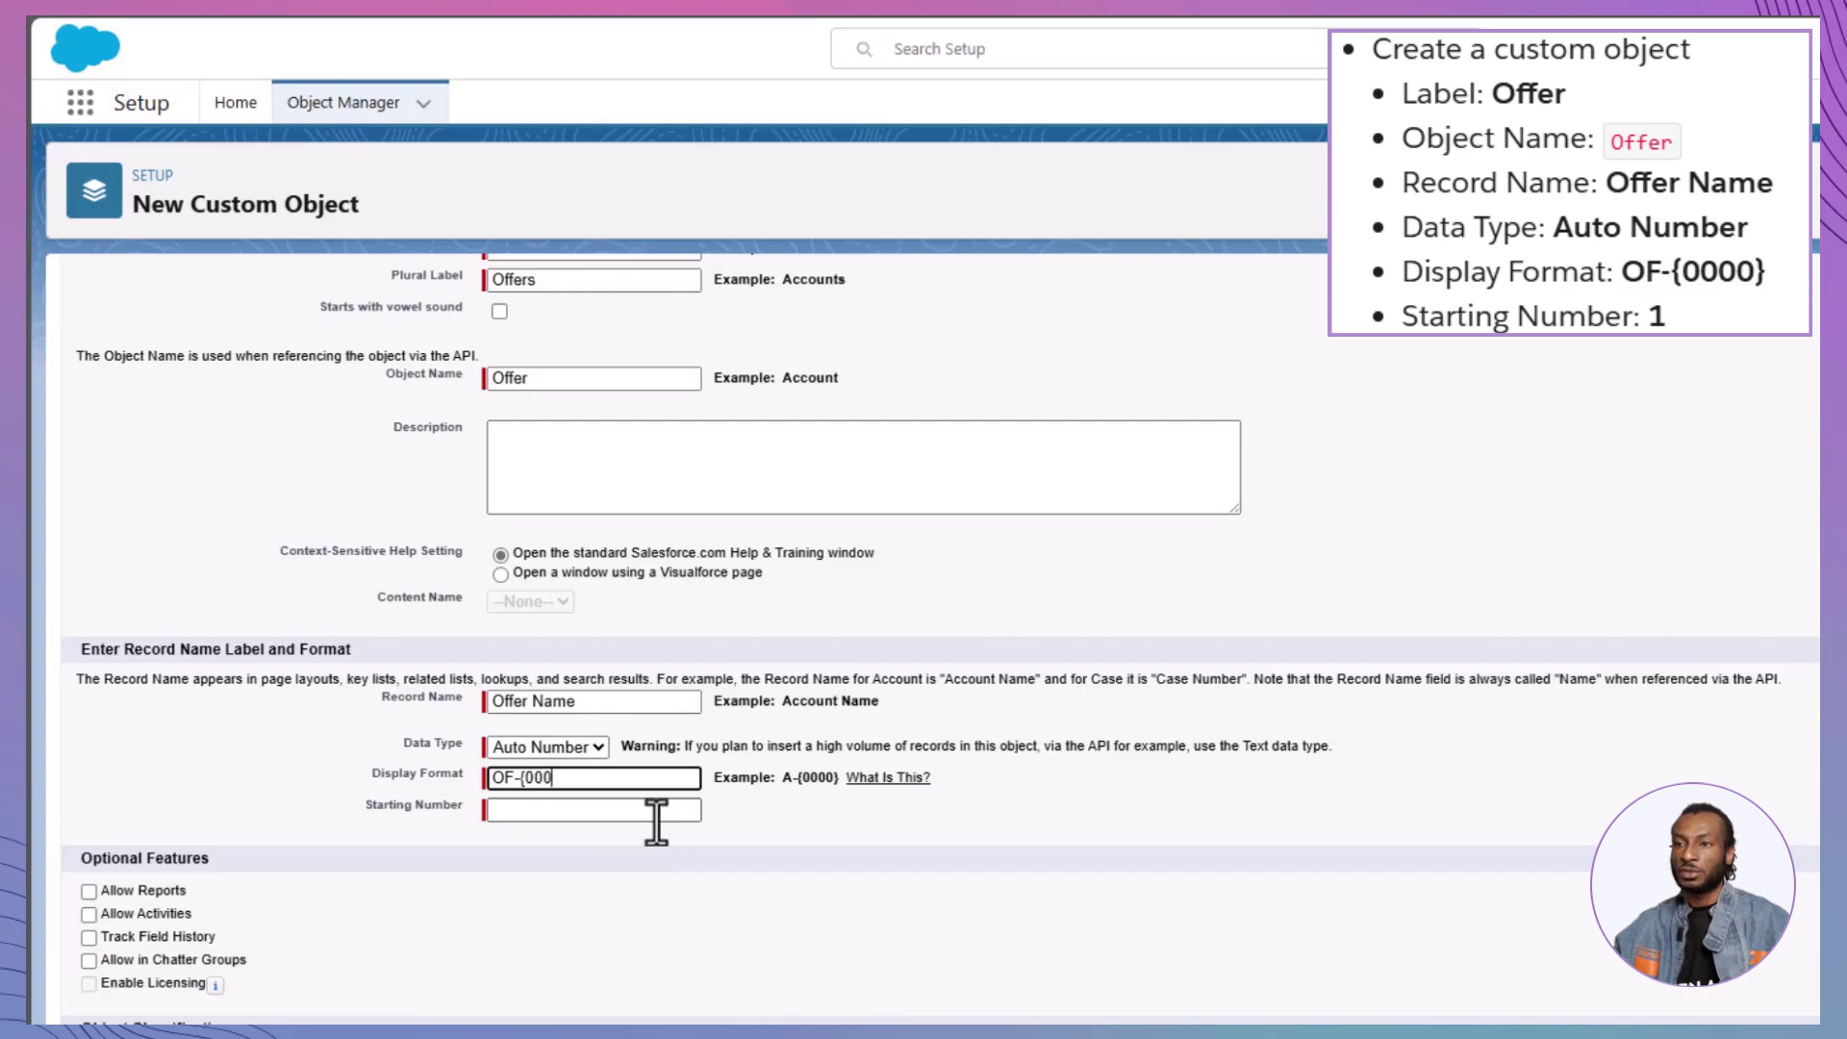
text(0})
click(558, 808)
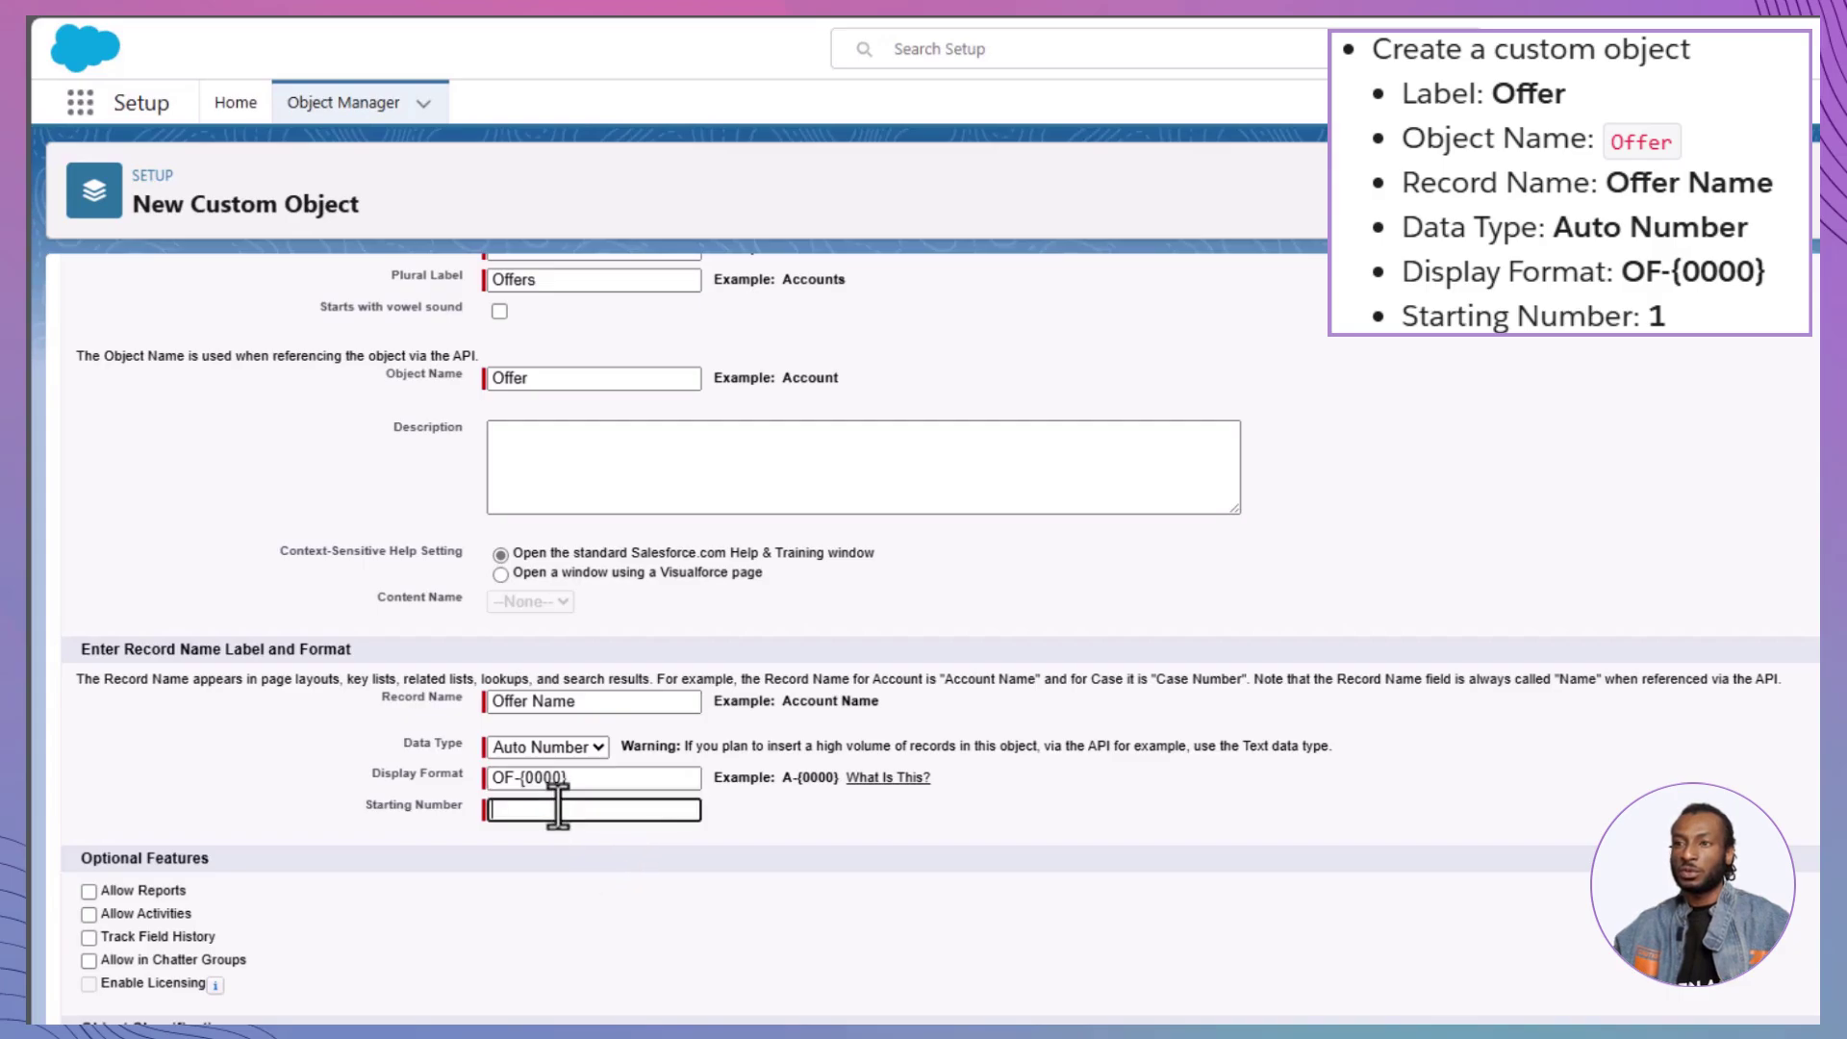
text(1)
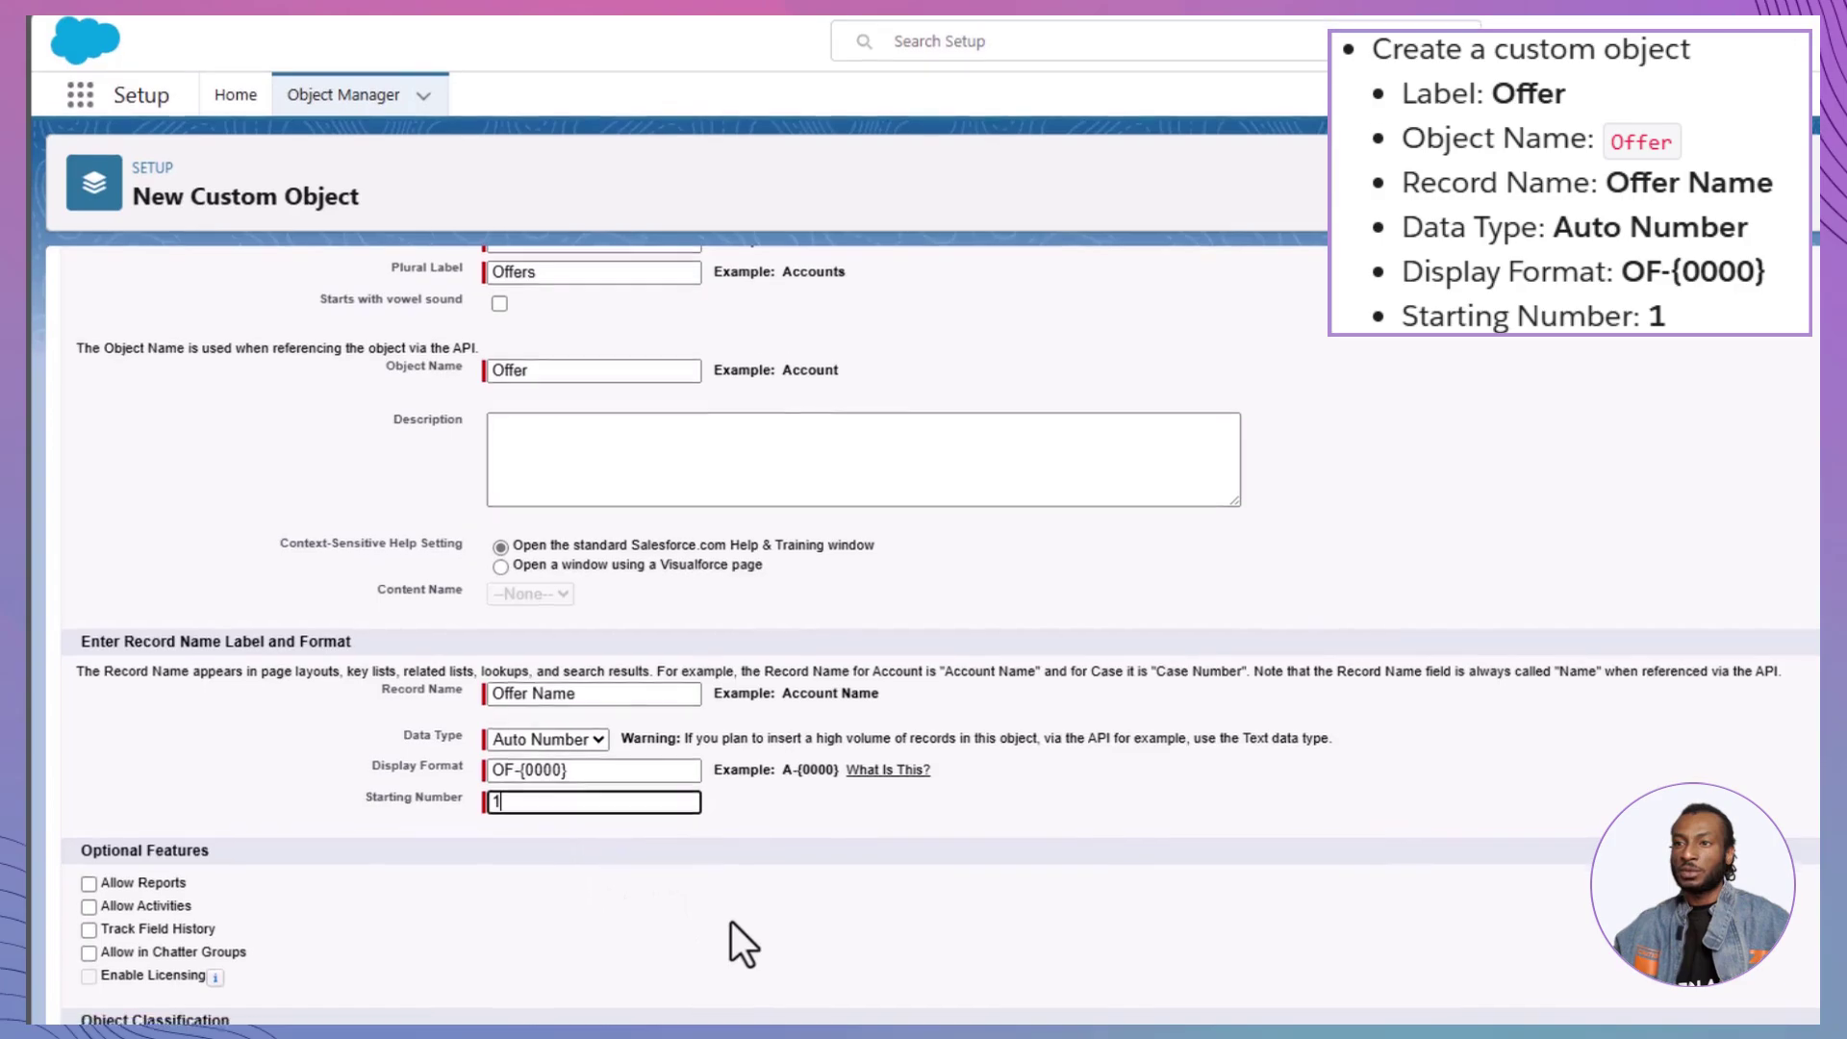
Enable launching the New Custom Tab Wizard after saving, and save the Offer custom object.
scroll(731, 714, down, 3)
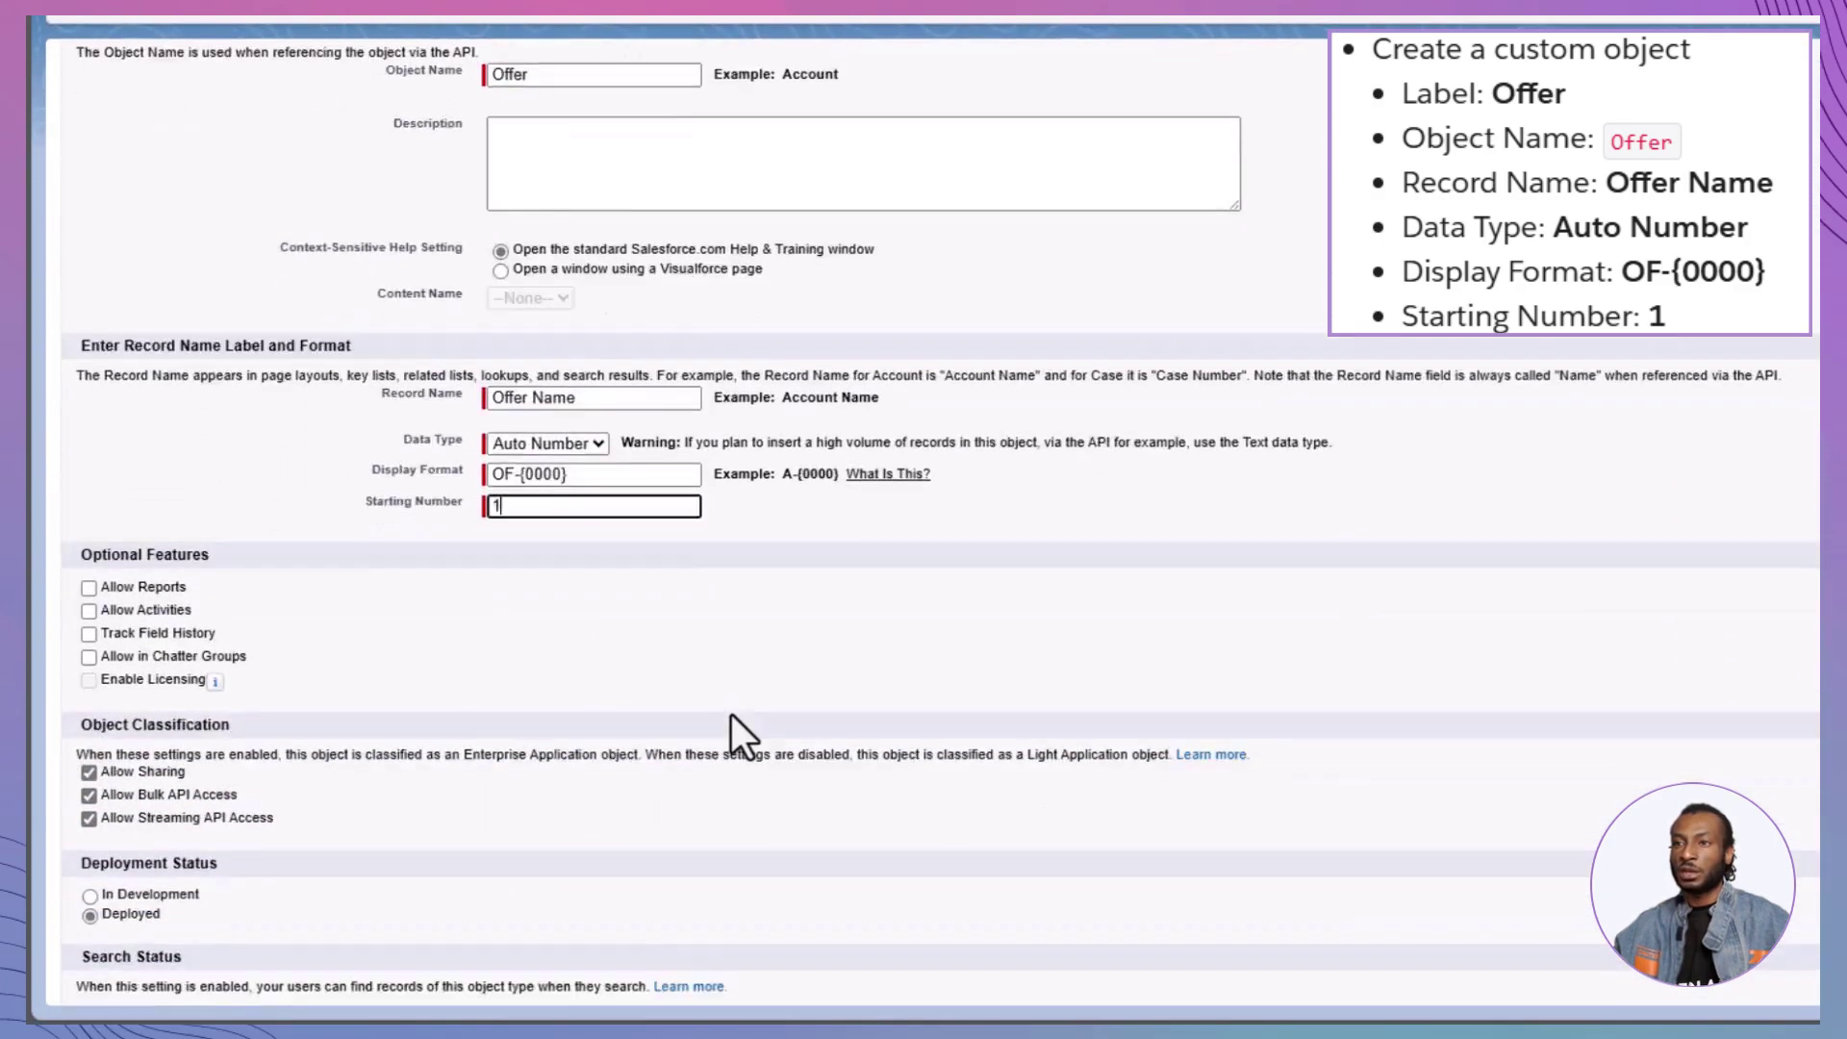
click(390, 920)
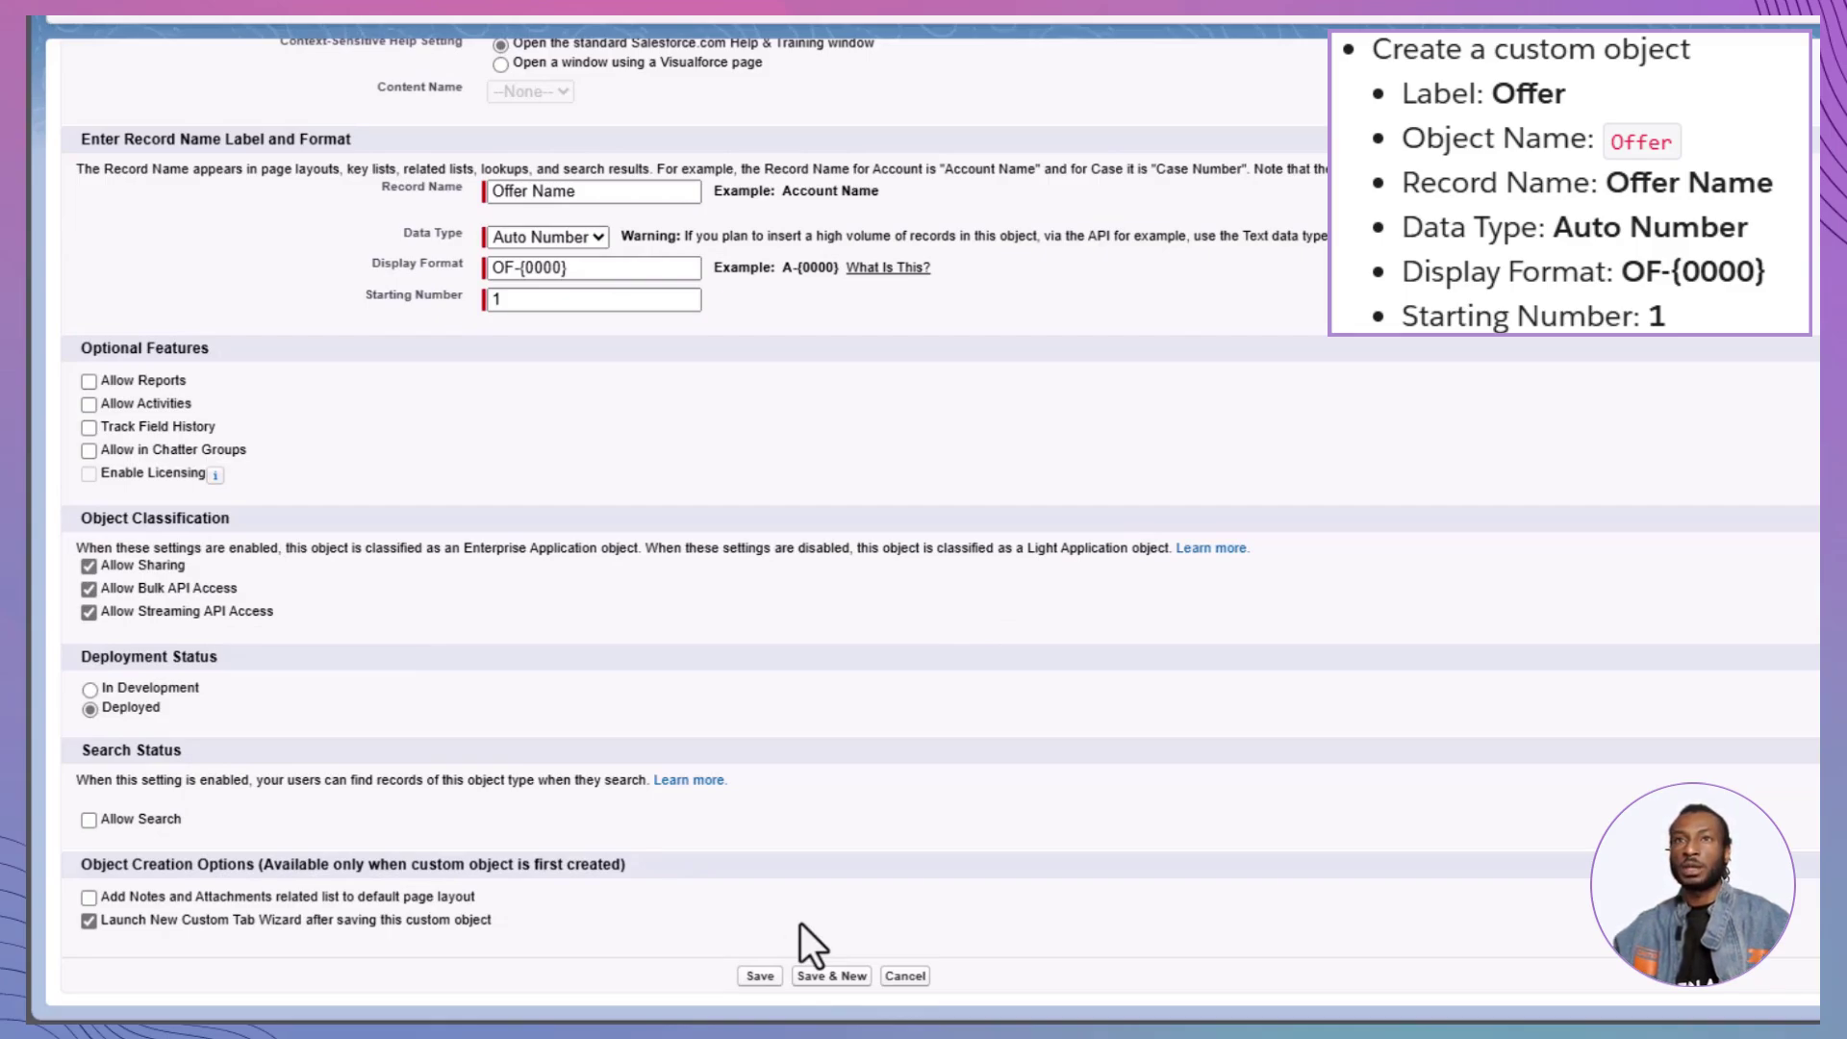
click(758, 977)
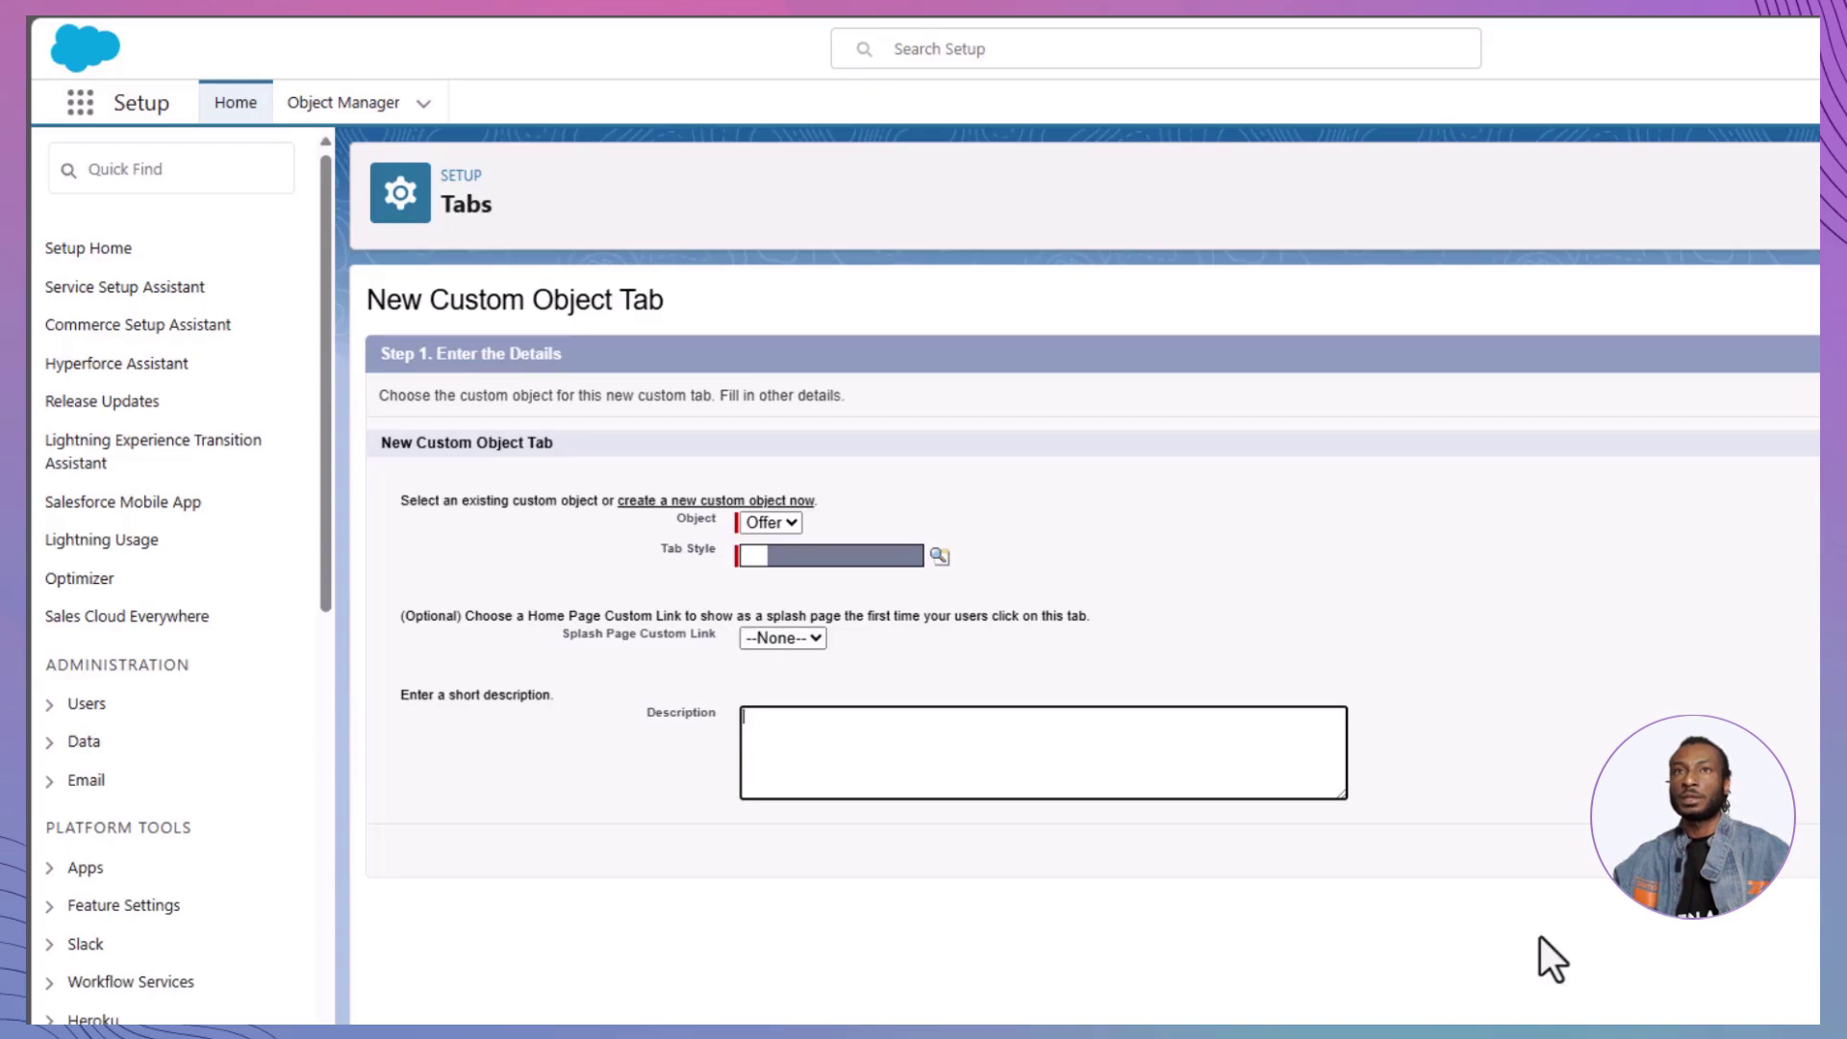
Create the Offer object's tab with the Chess piece style, keeping the default profile visibility and app assignments.
click(937, 556)
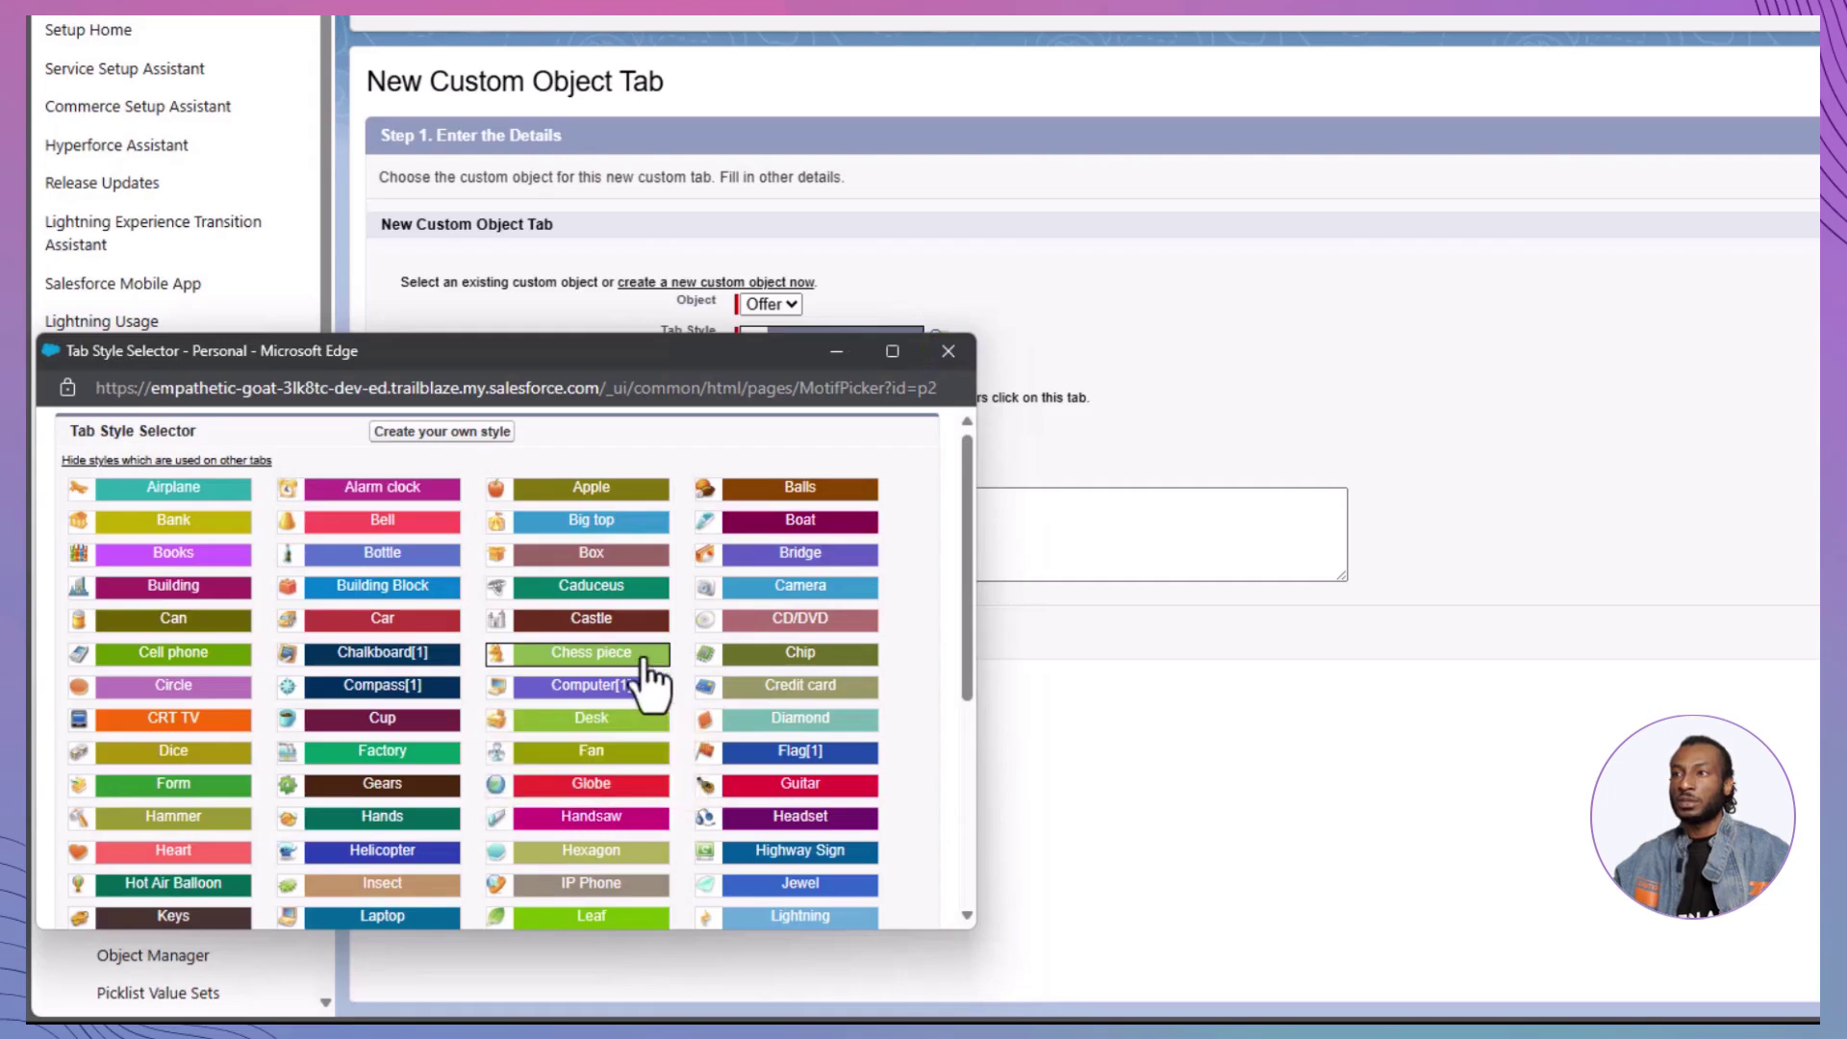
click(643, 656)
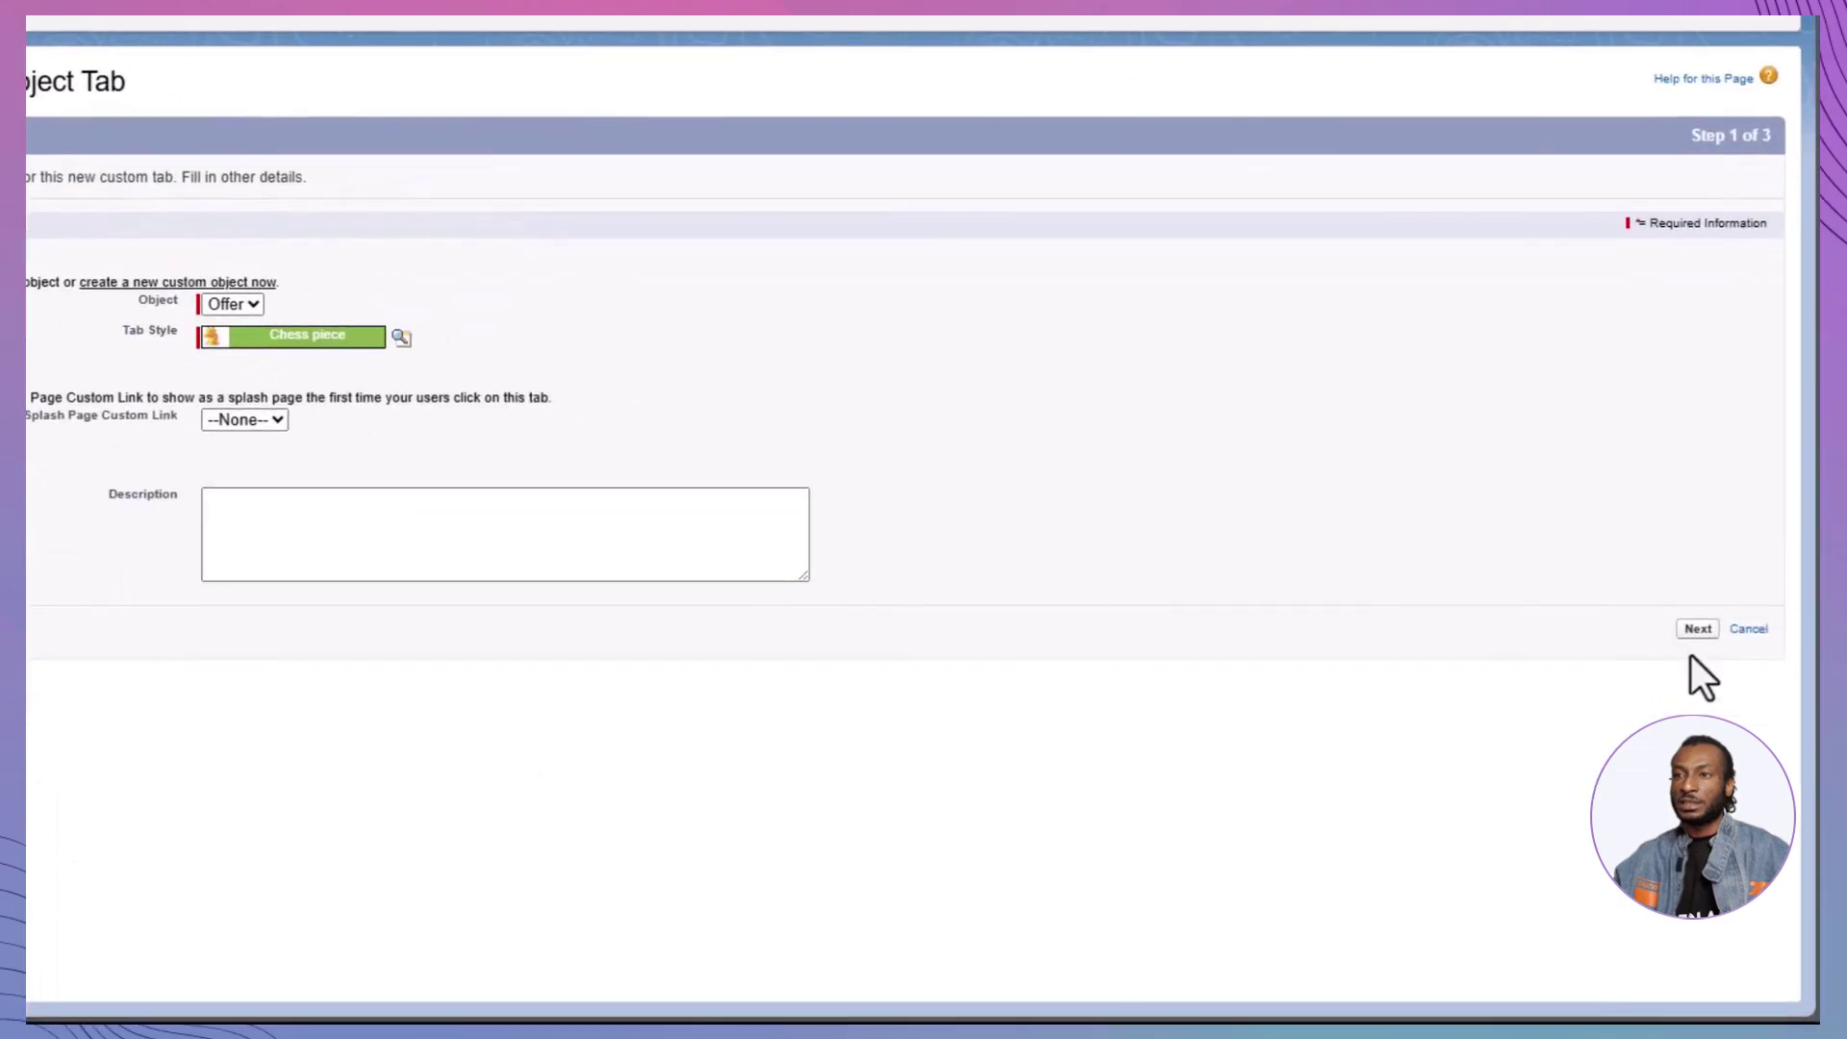
click(1698, 628)
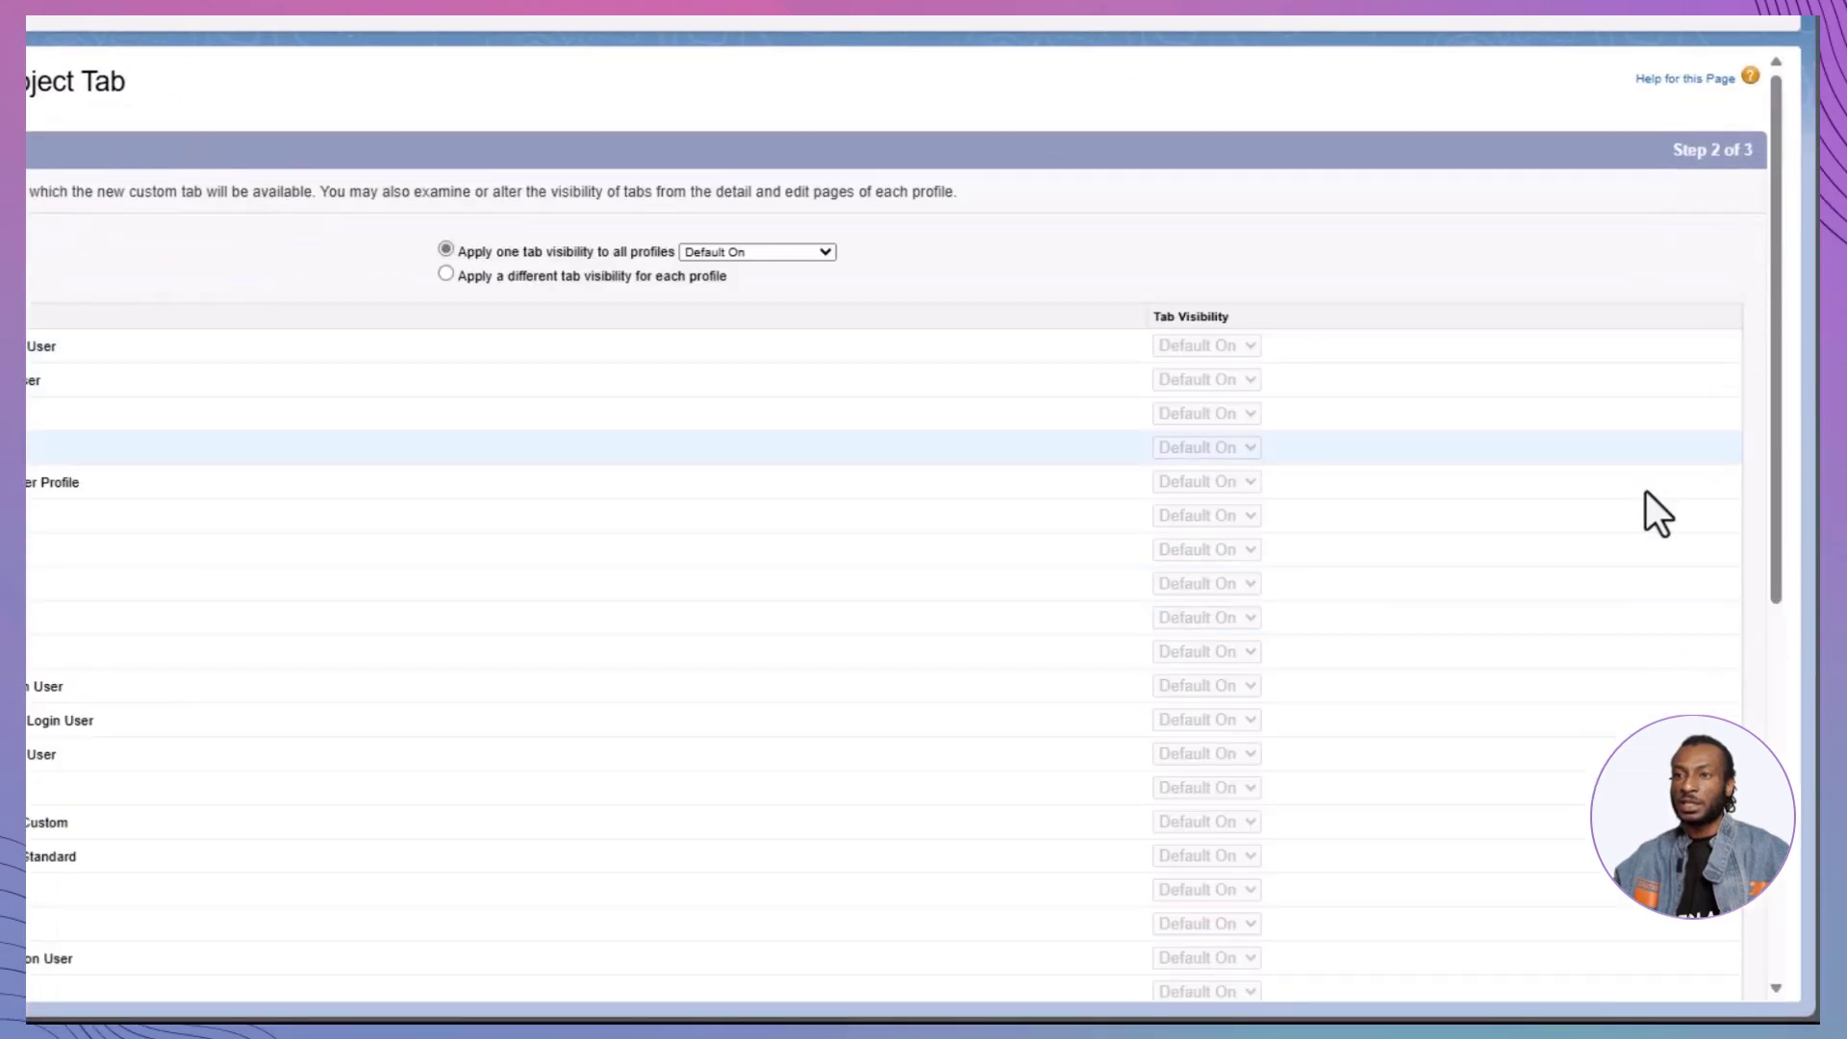
scroll(1647, 493, down, 10)
click(1673, 985)
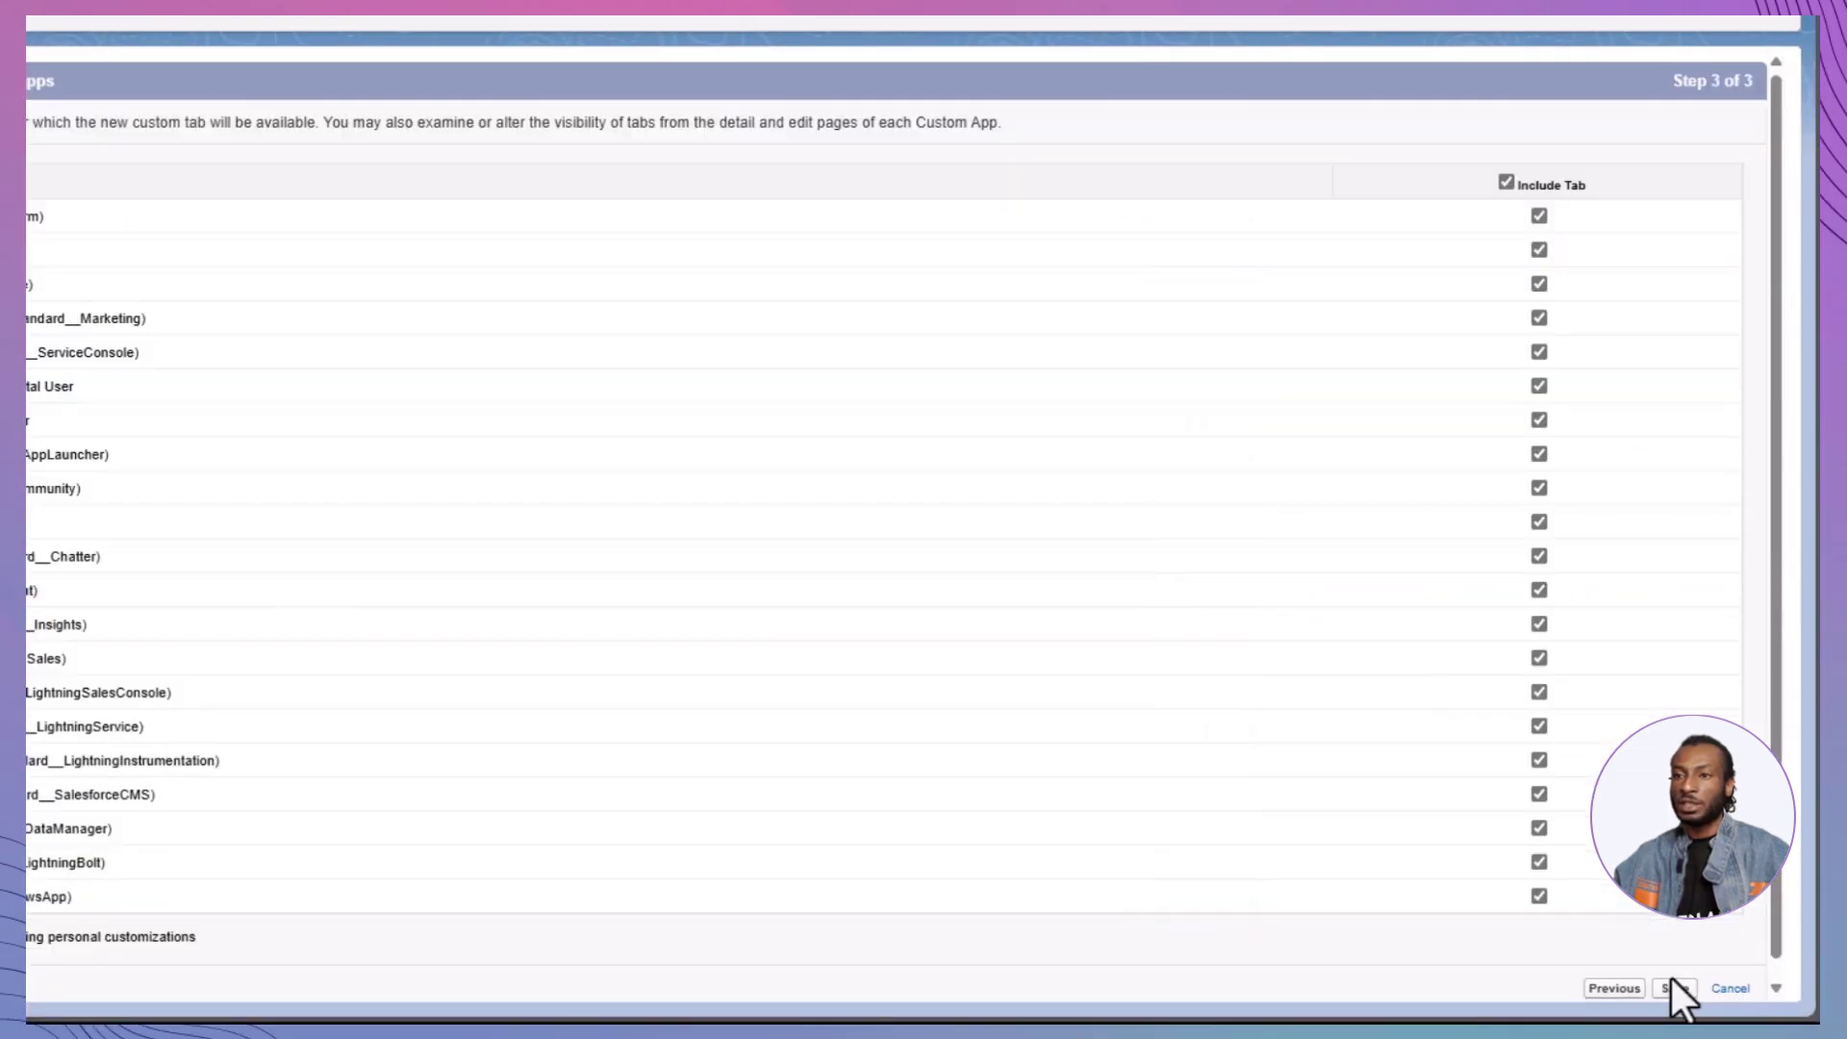
click(1674, 988)
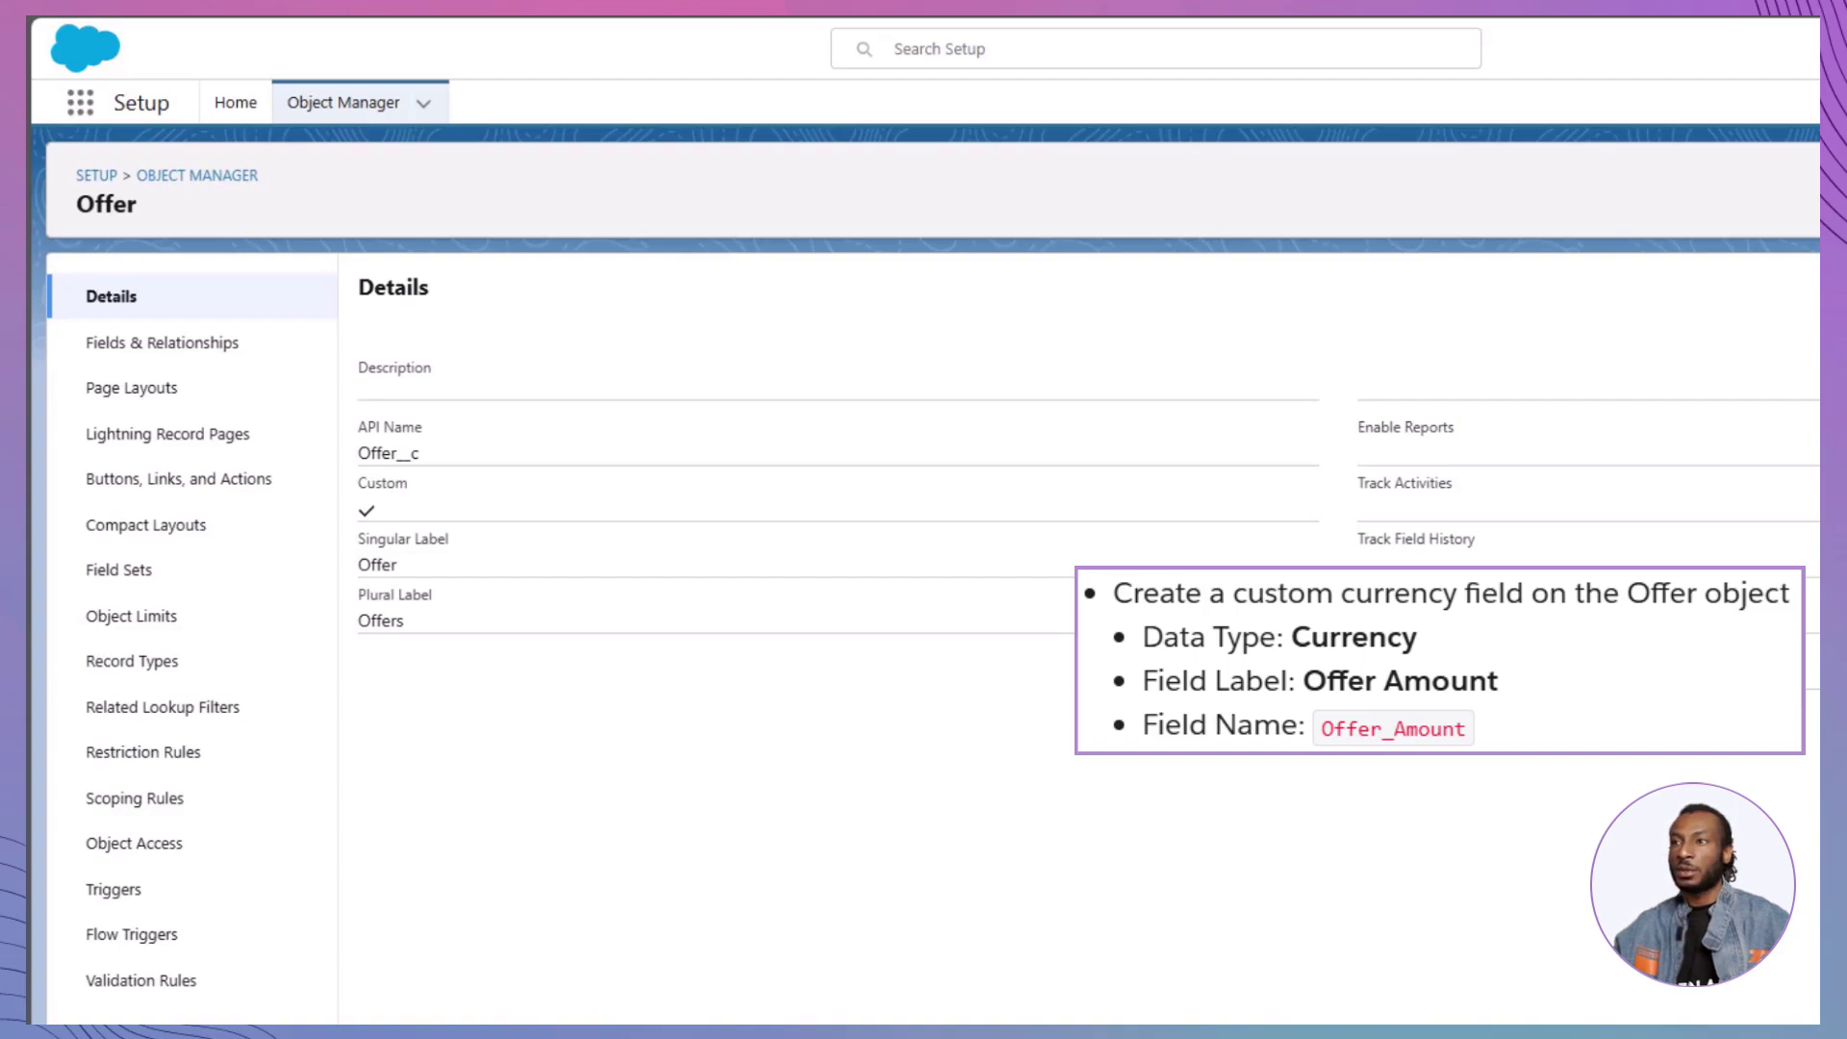
Start a new custom field of data type Currency in the Offer object's Fields & Relationships and proceed to its details.
click(278, 343)
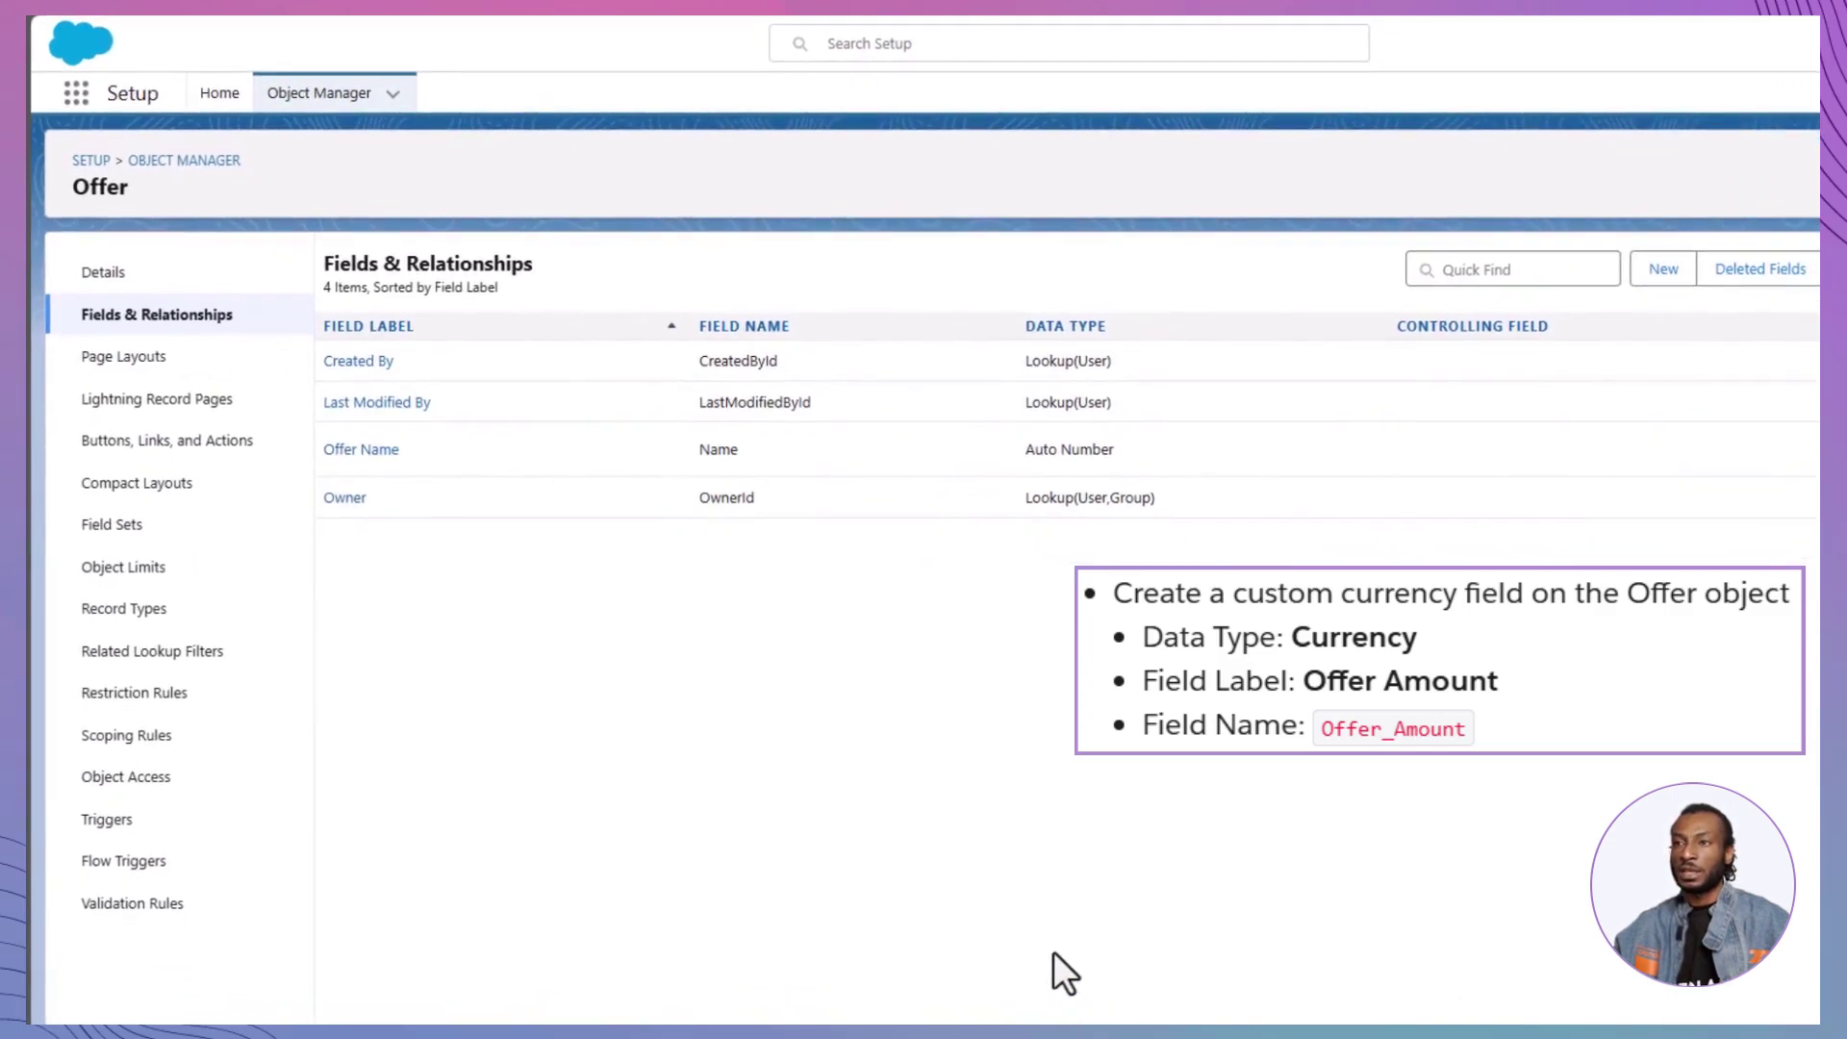
click(1663, 270)
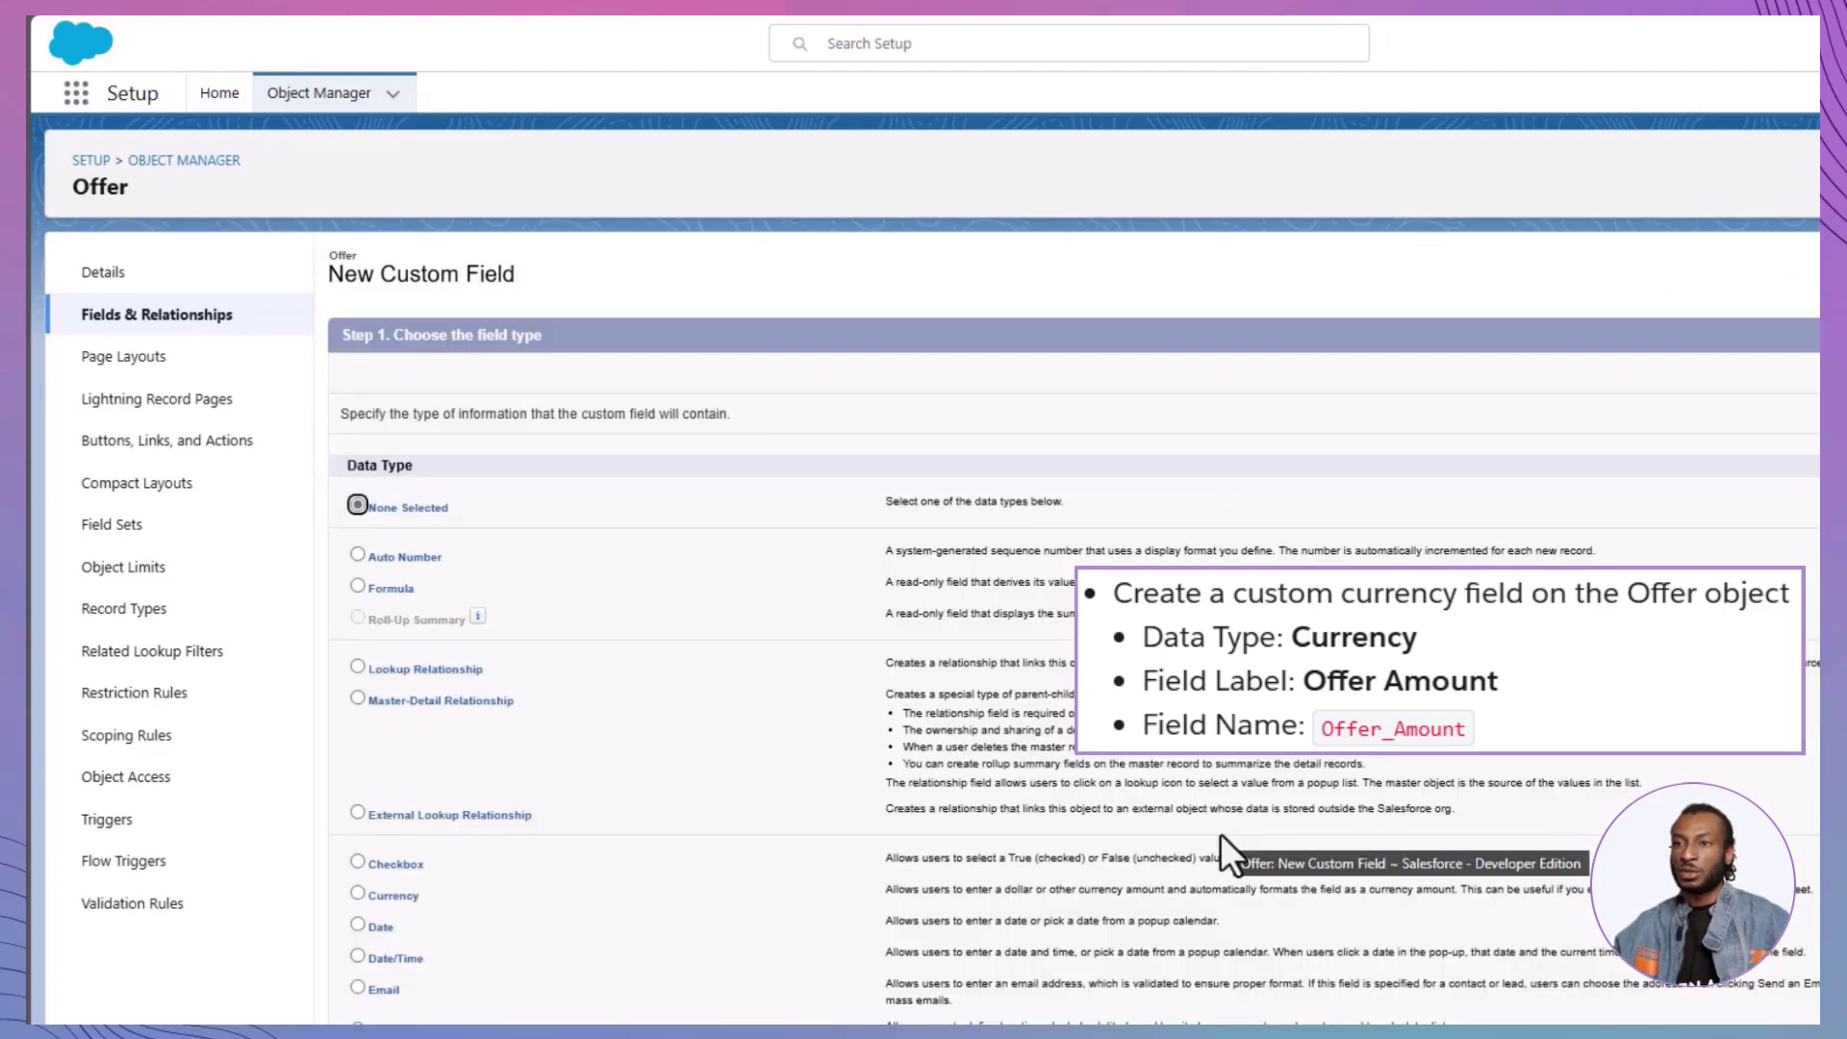
click(393, 895)
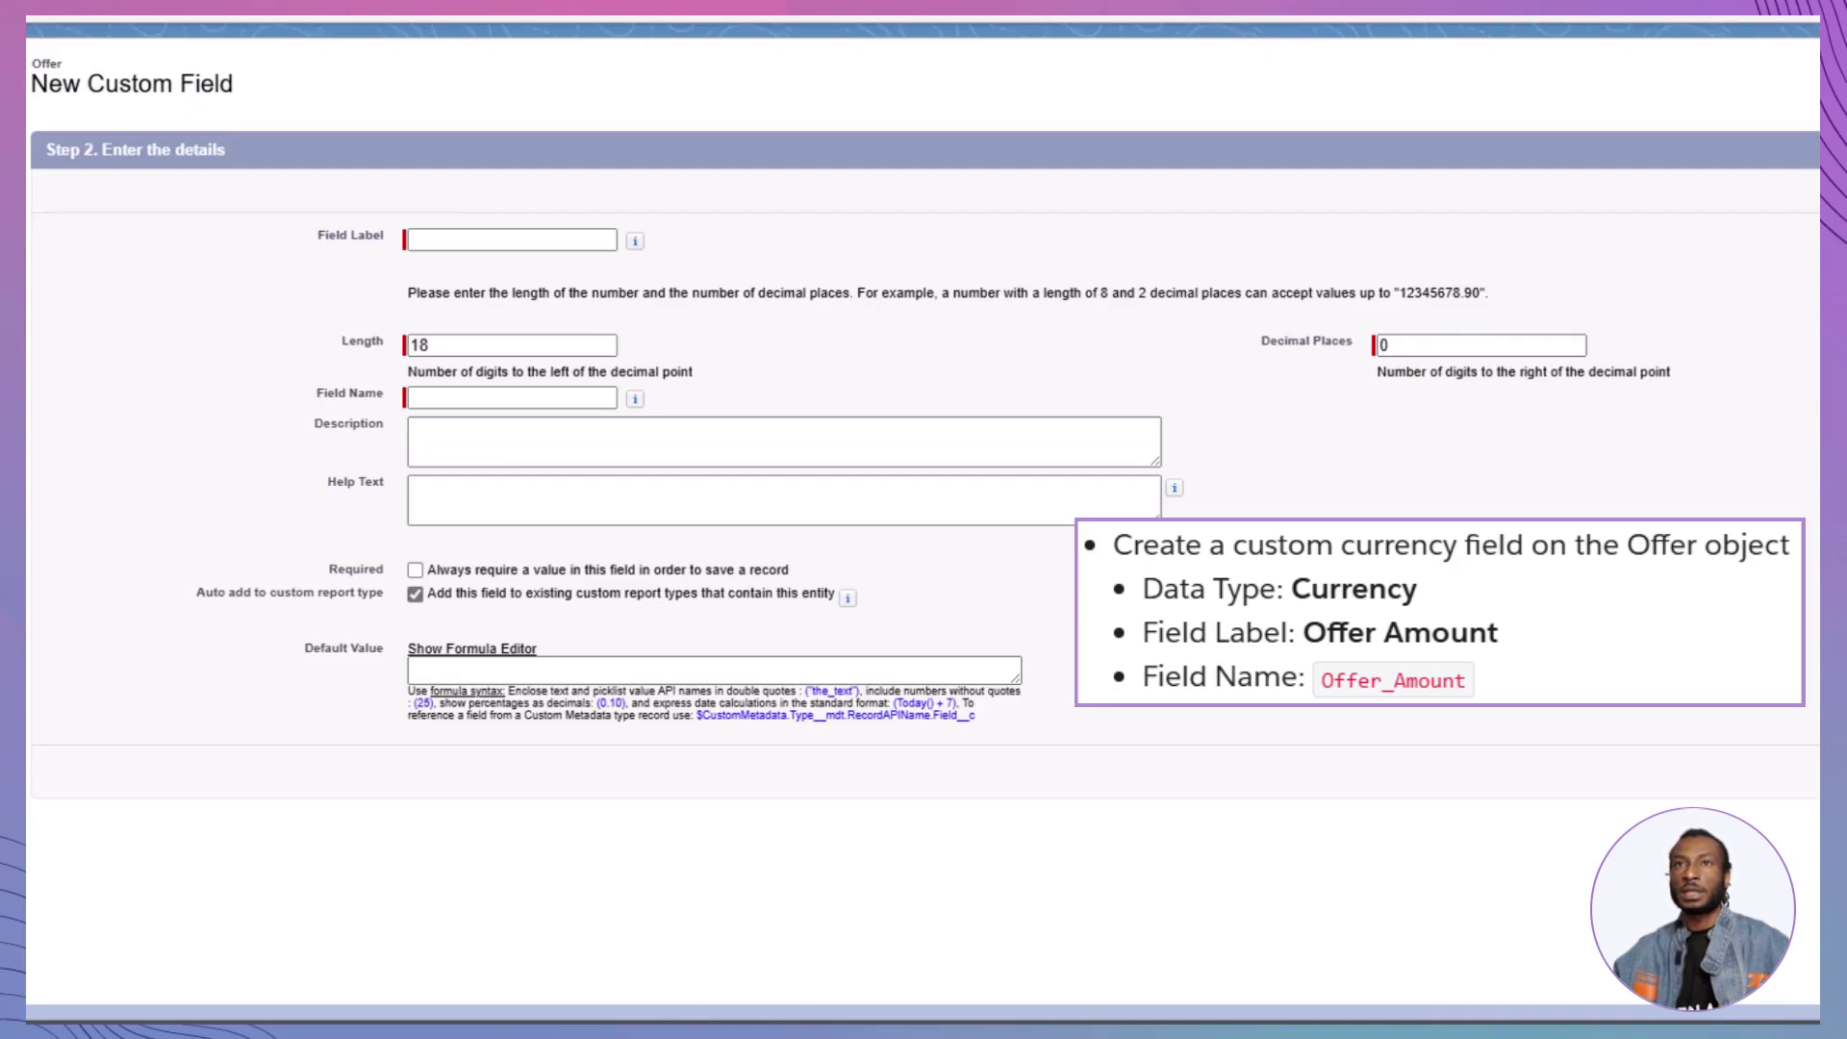
Label the currency field Offer Amount, describe it as "The amout offered by the buyer for the property", and make it required.
click(585, 242)
text(Offer )
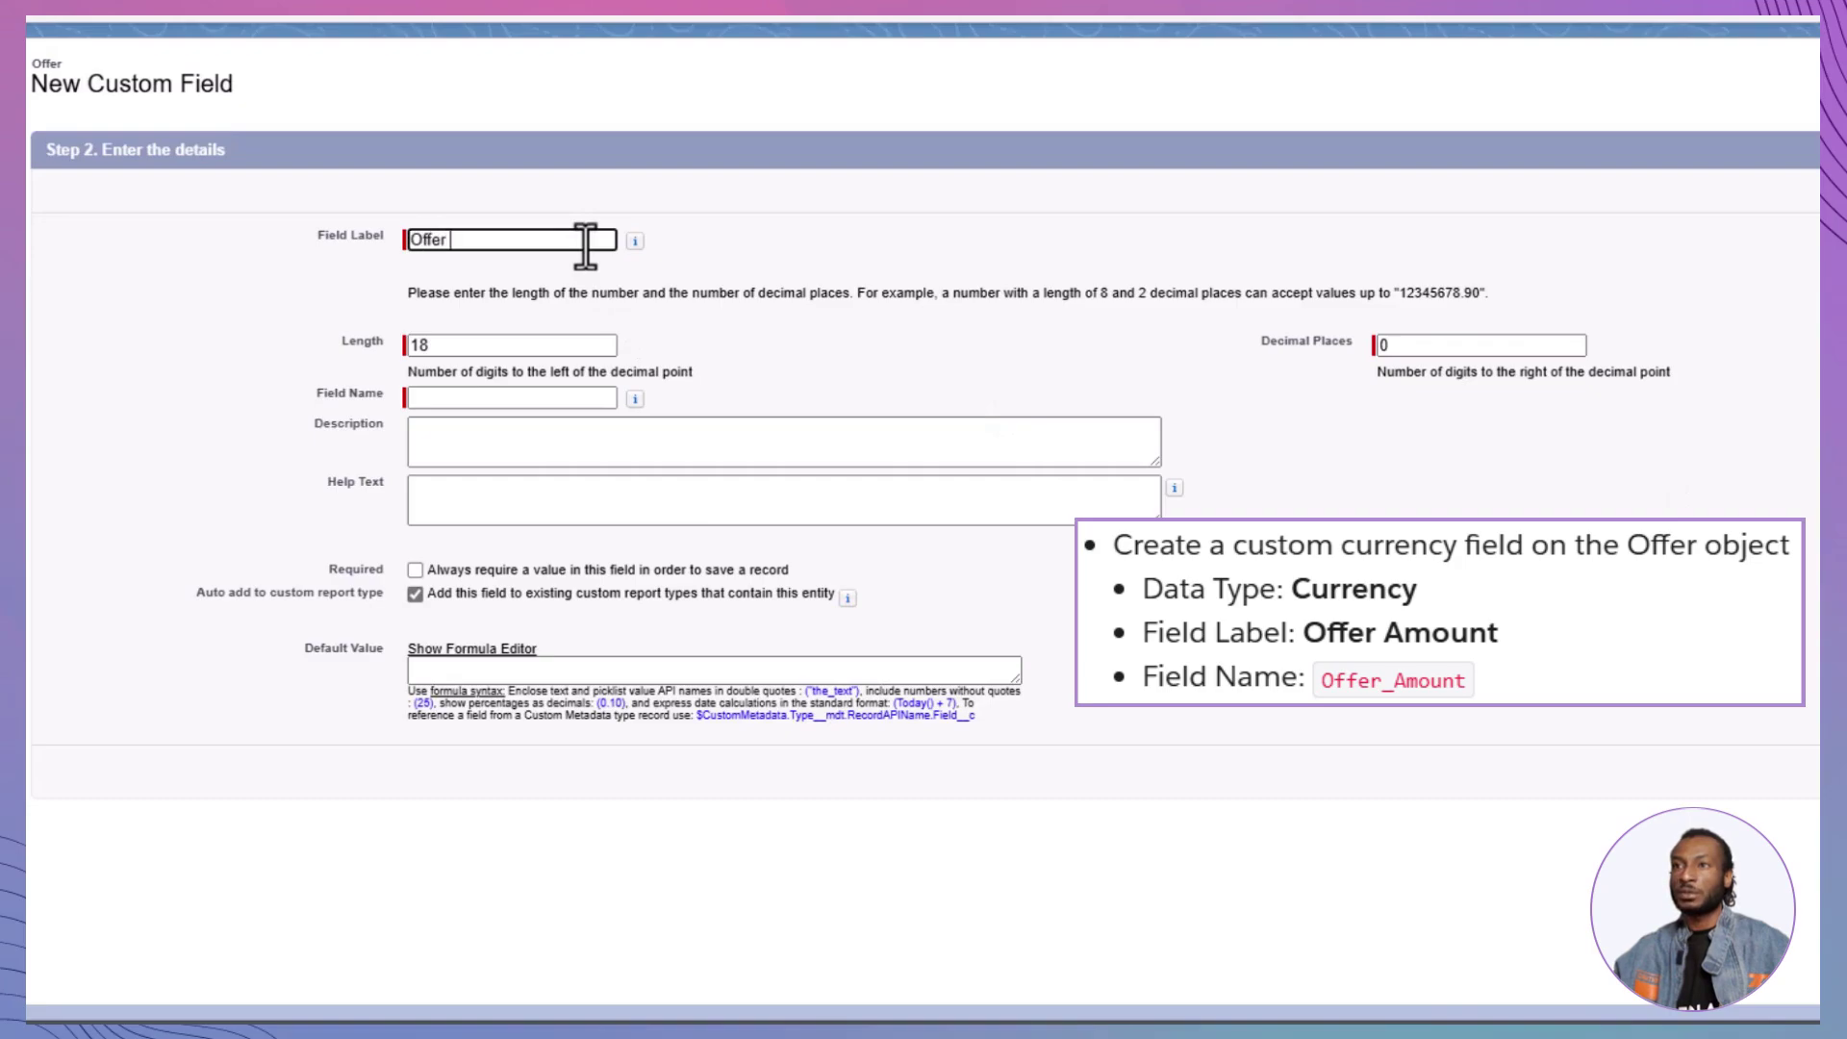
text(Amount)
key(Tab)
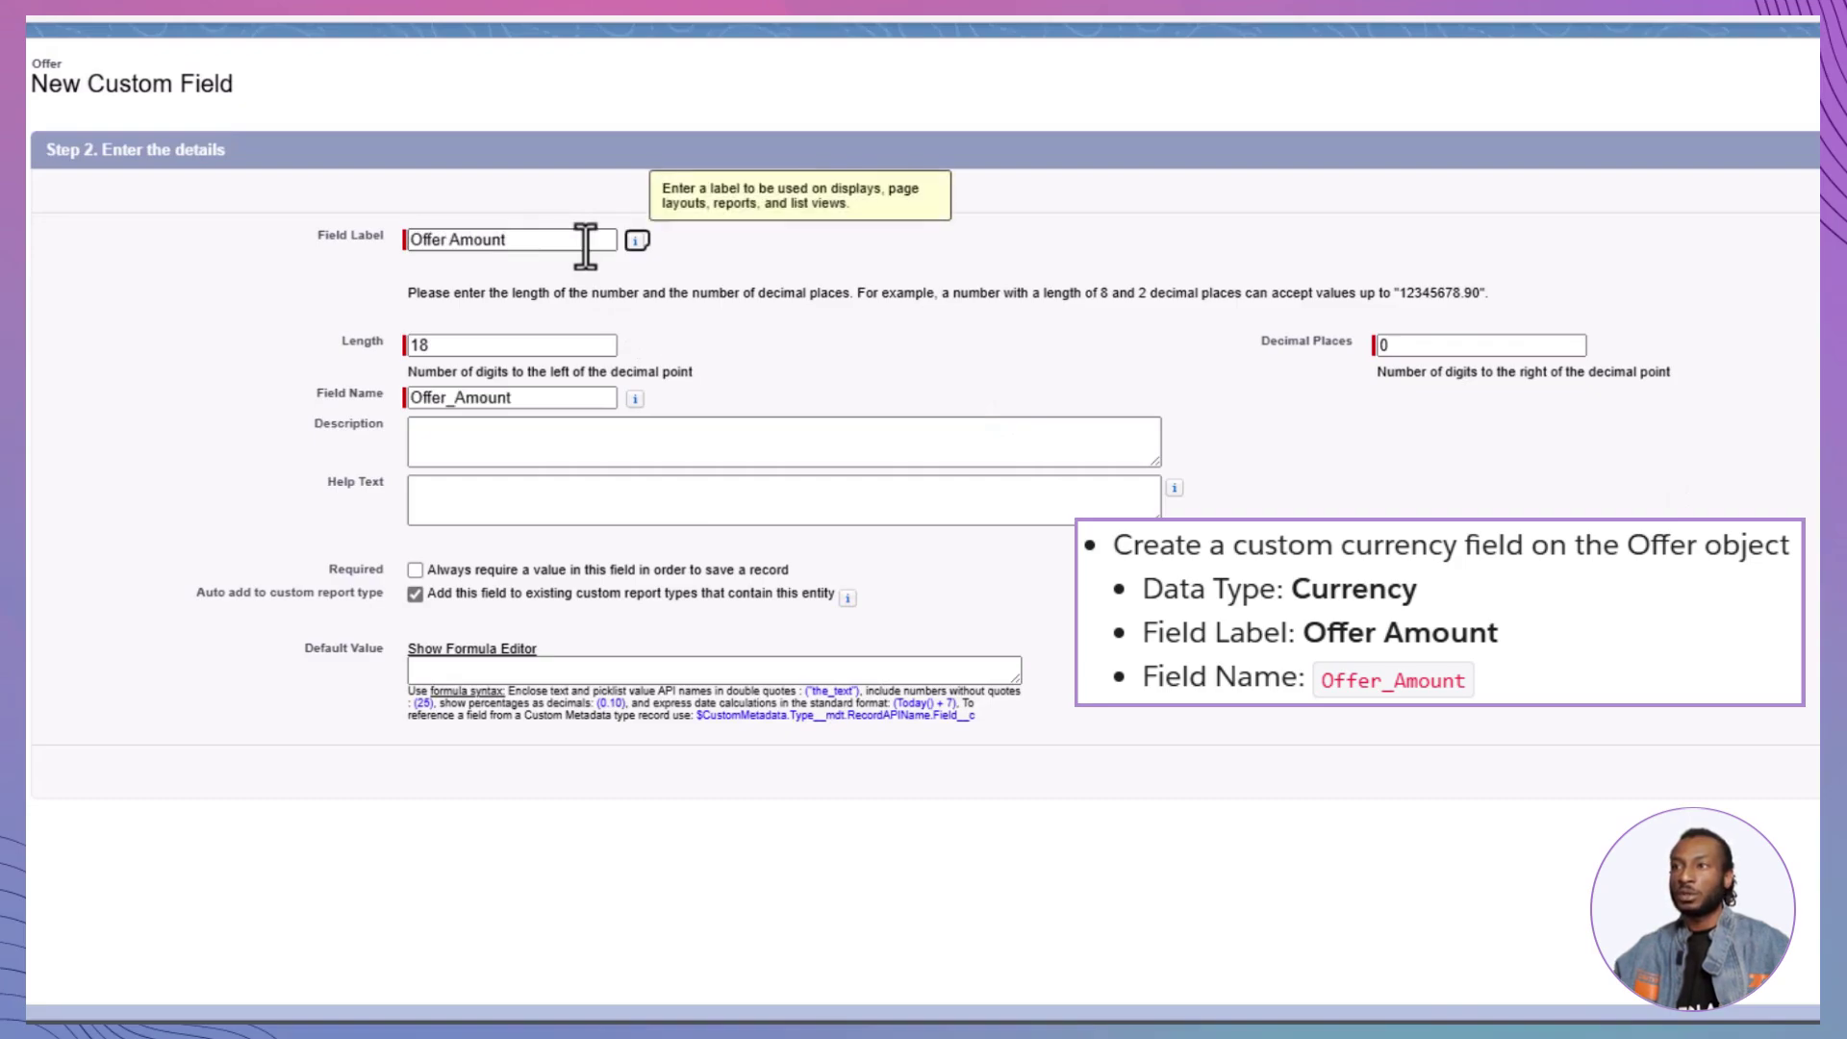
click(601, 442)
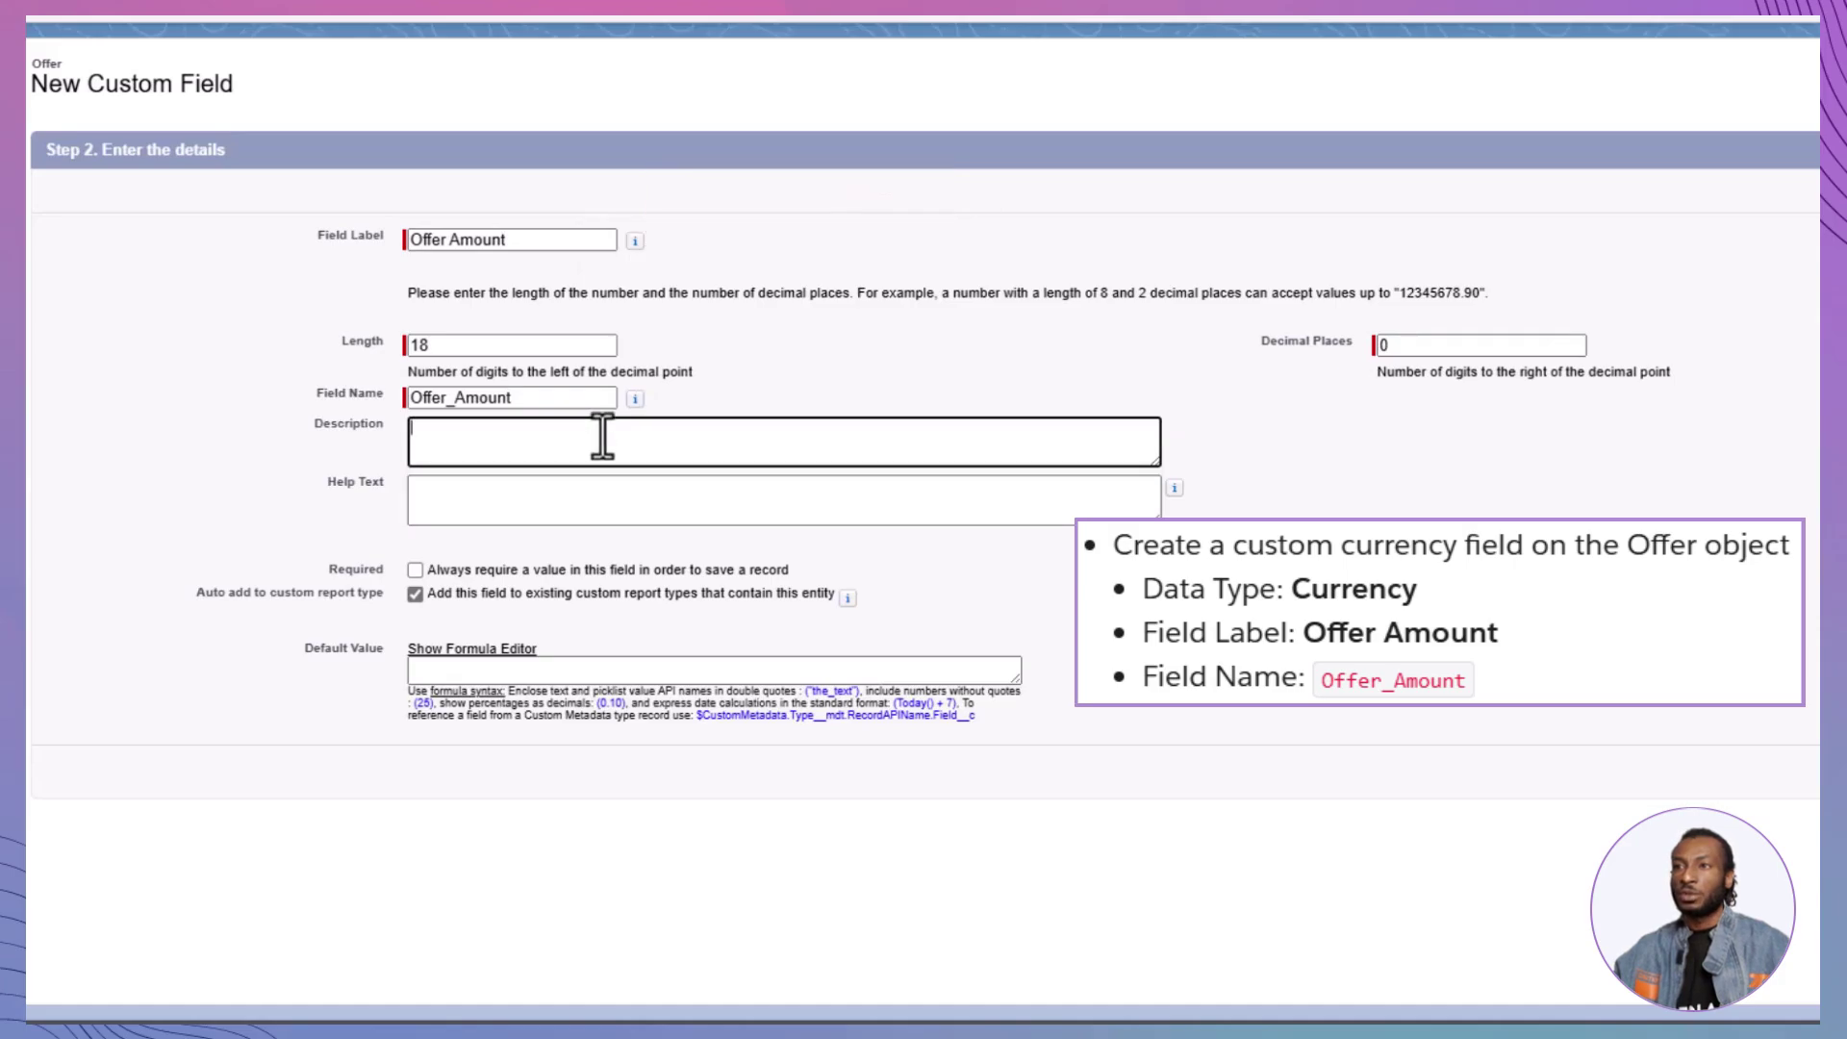
text(The amout offered )
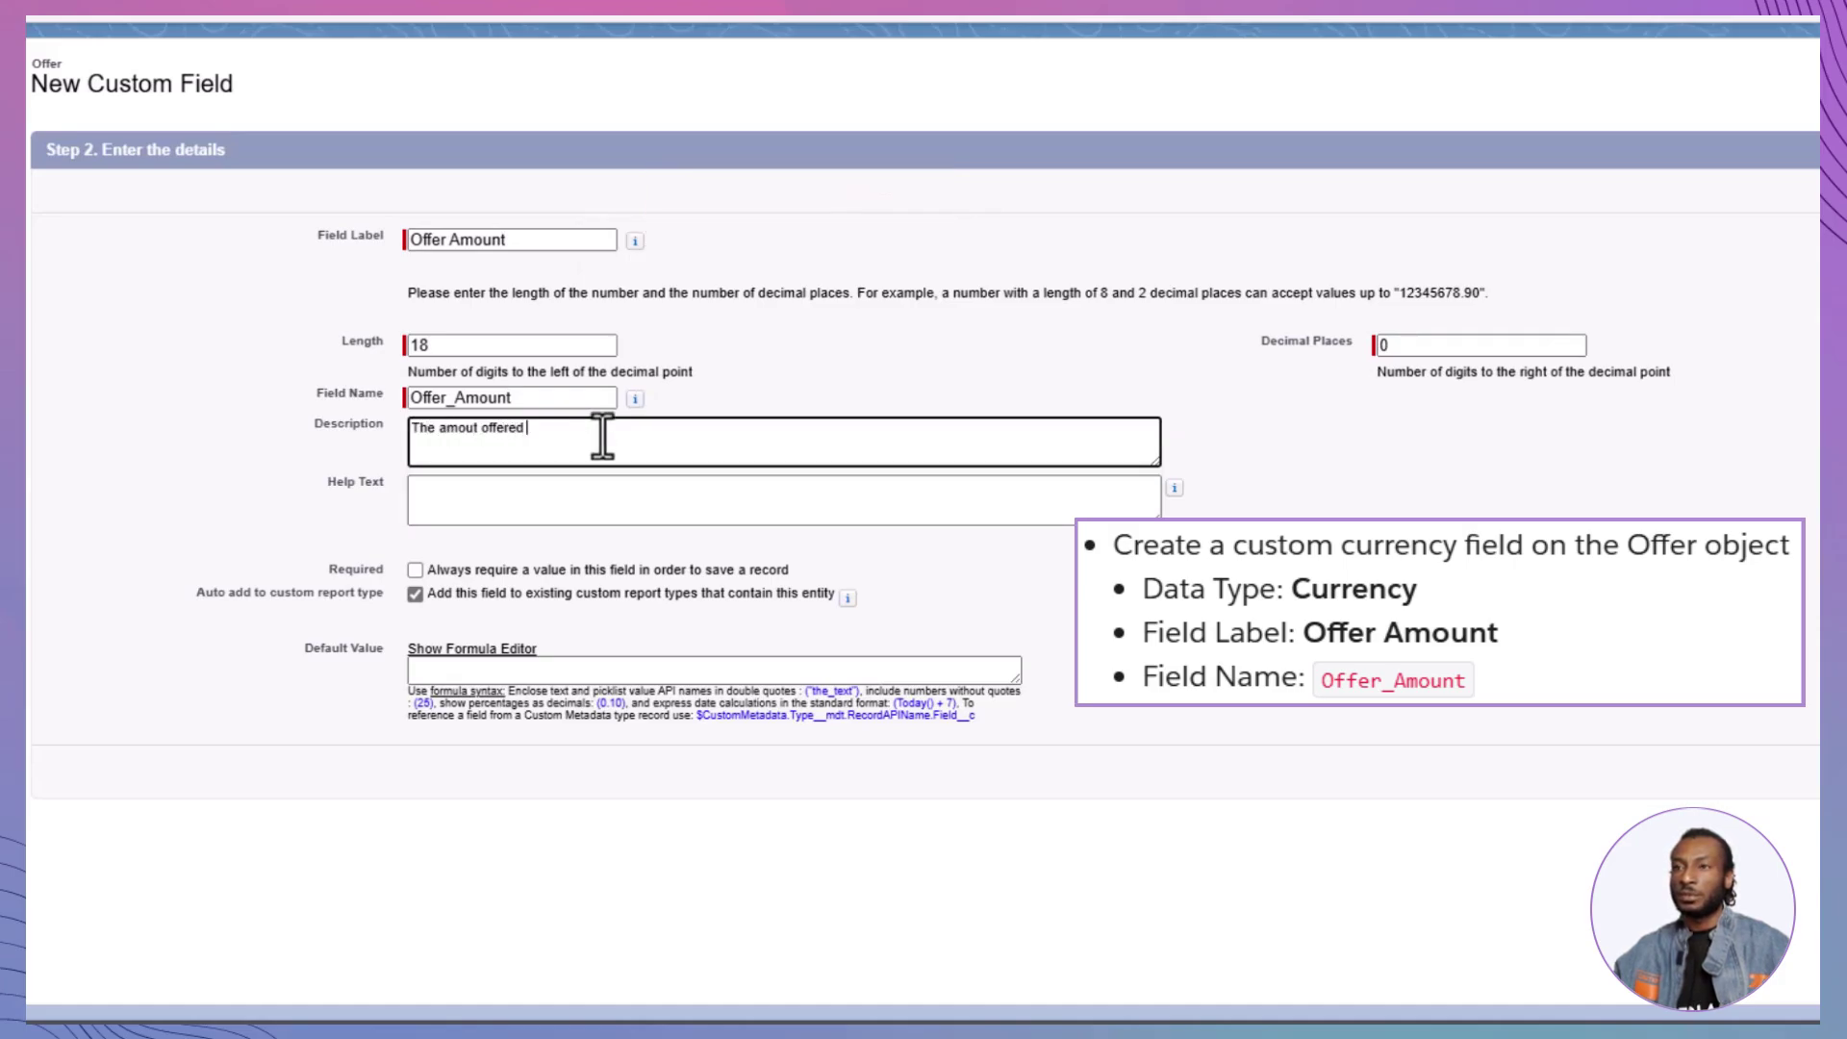
text(by the buyer for the property)
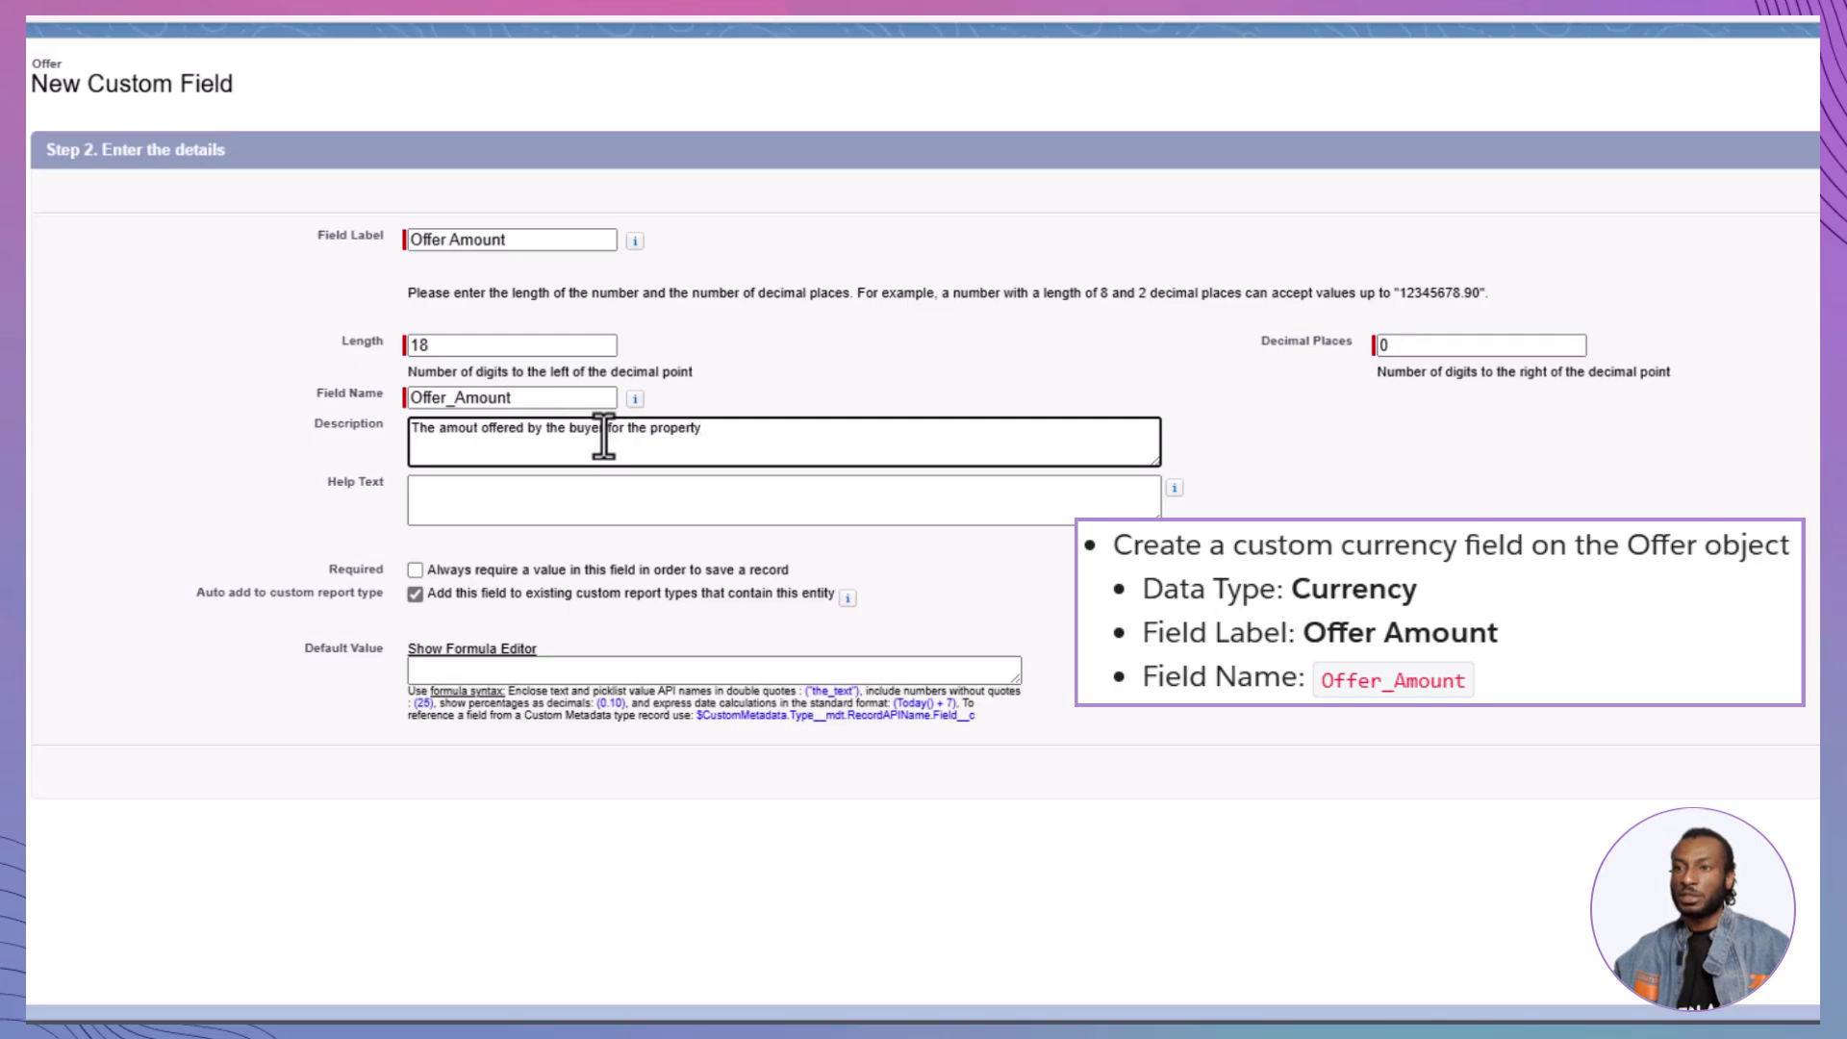
click(415, 569)
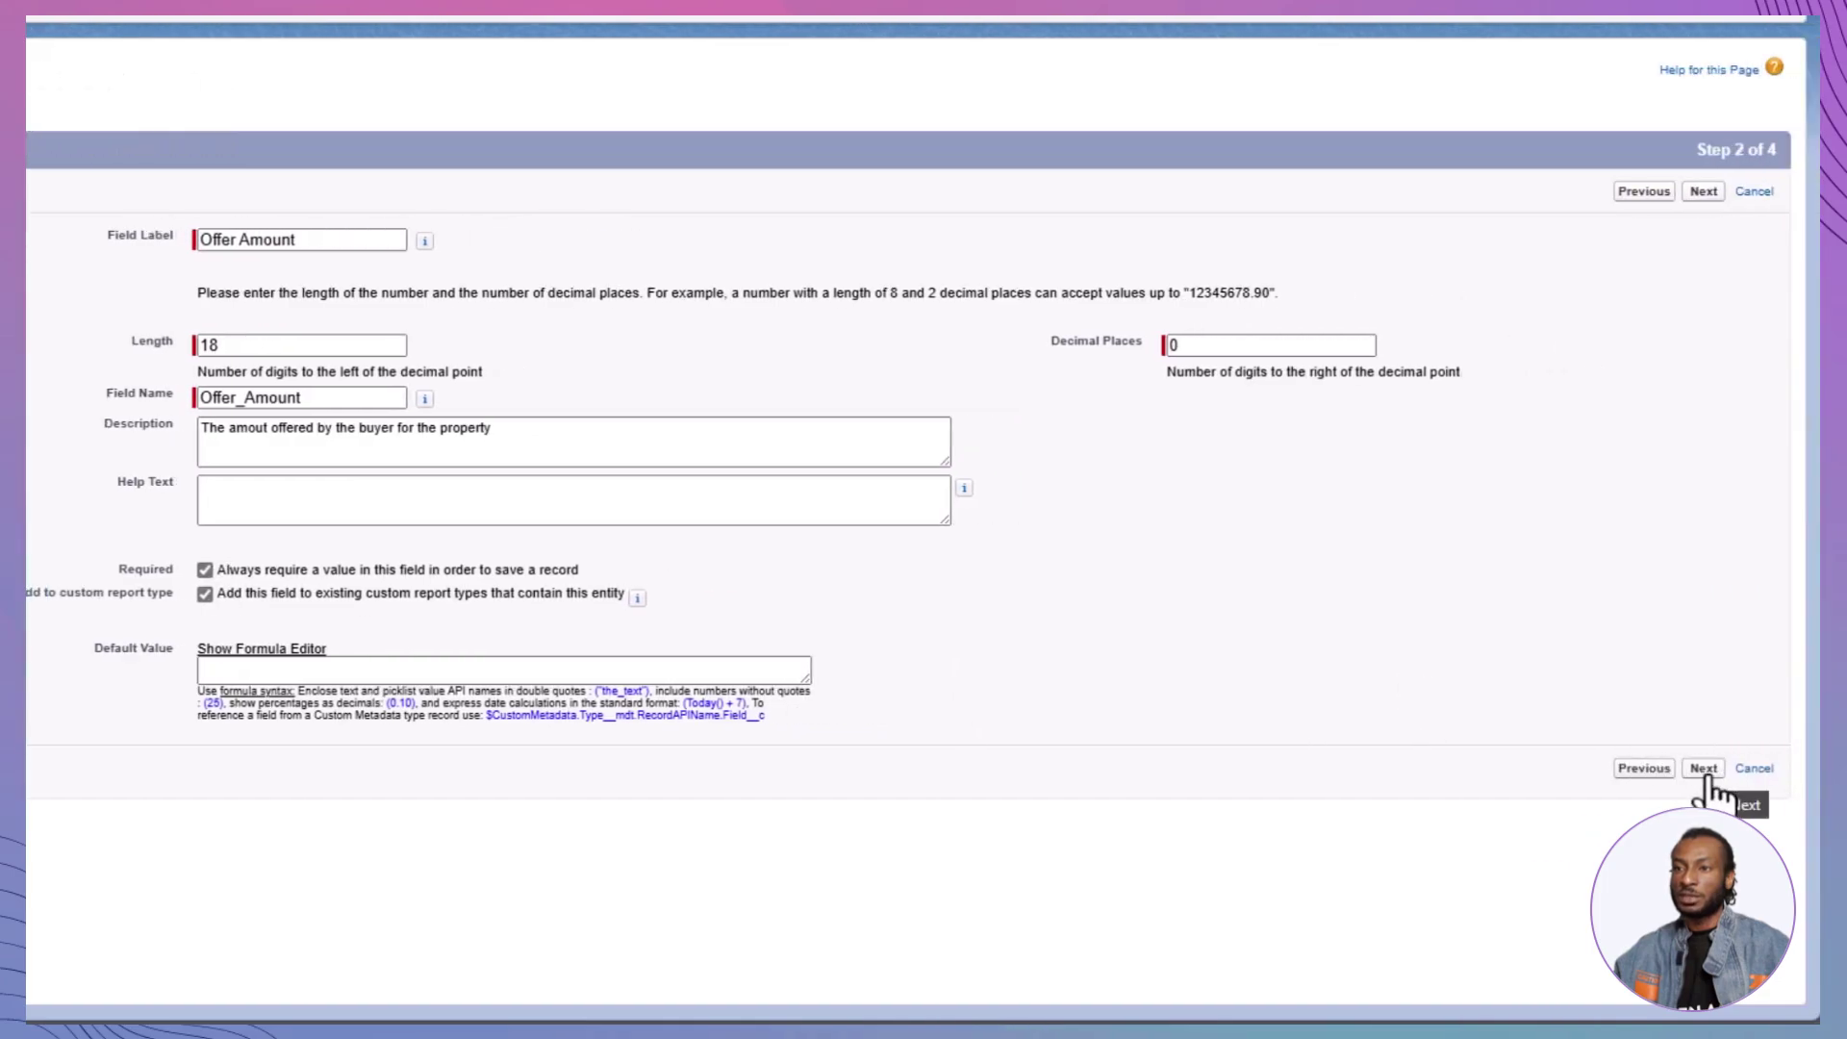
Accept the default field-level security and page layout settings and save the Offer Amount field.
click(1704, 774)
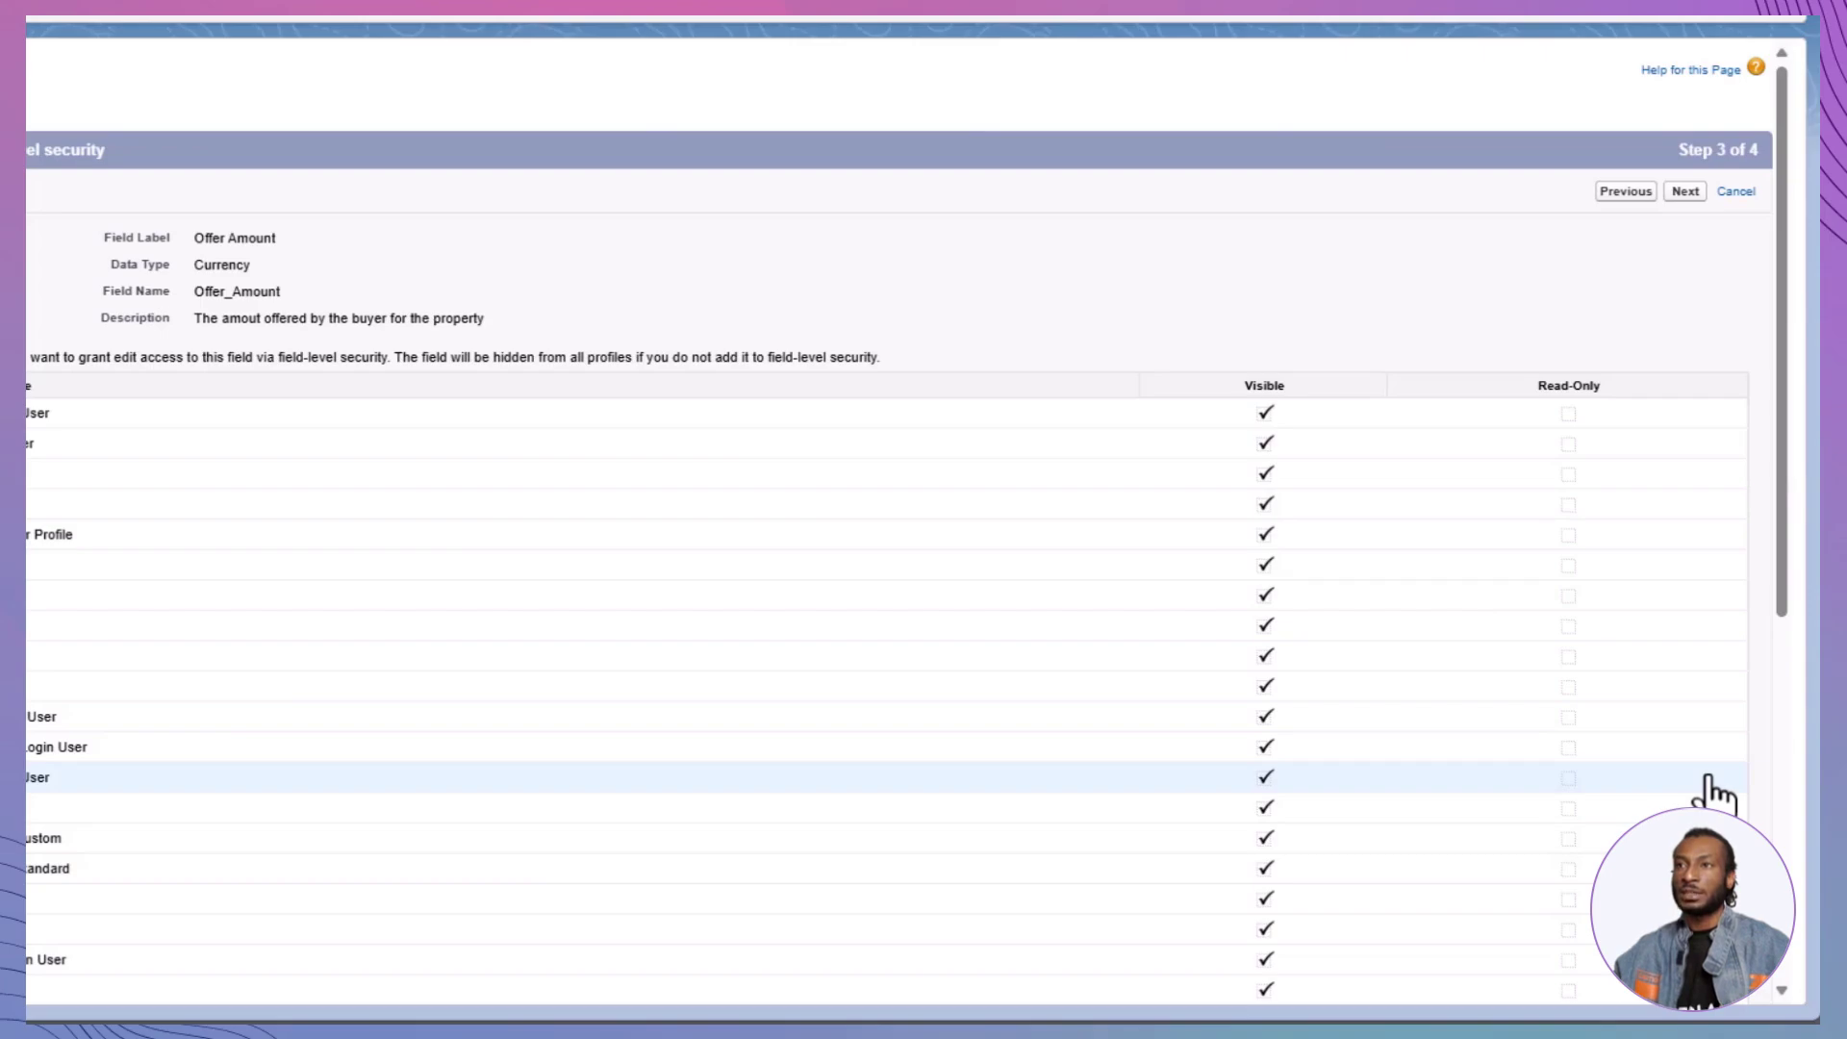
click(1672, 192)
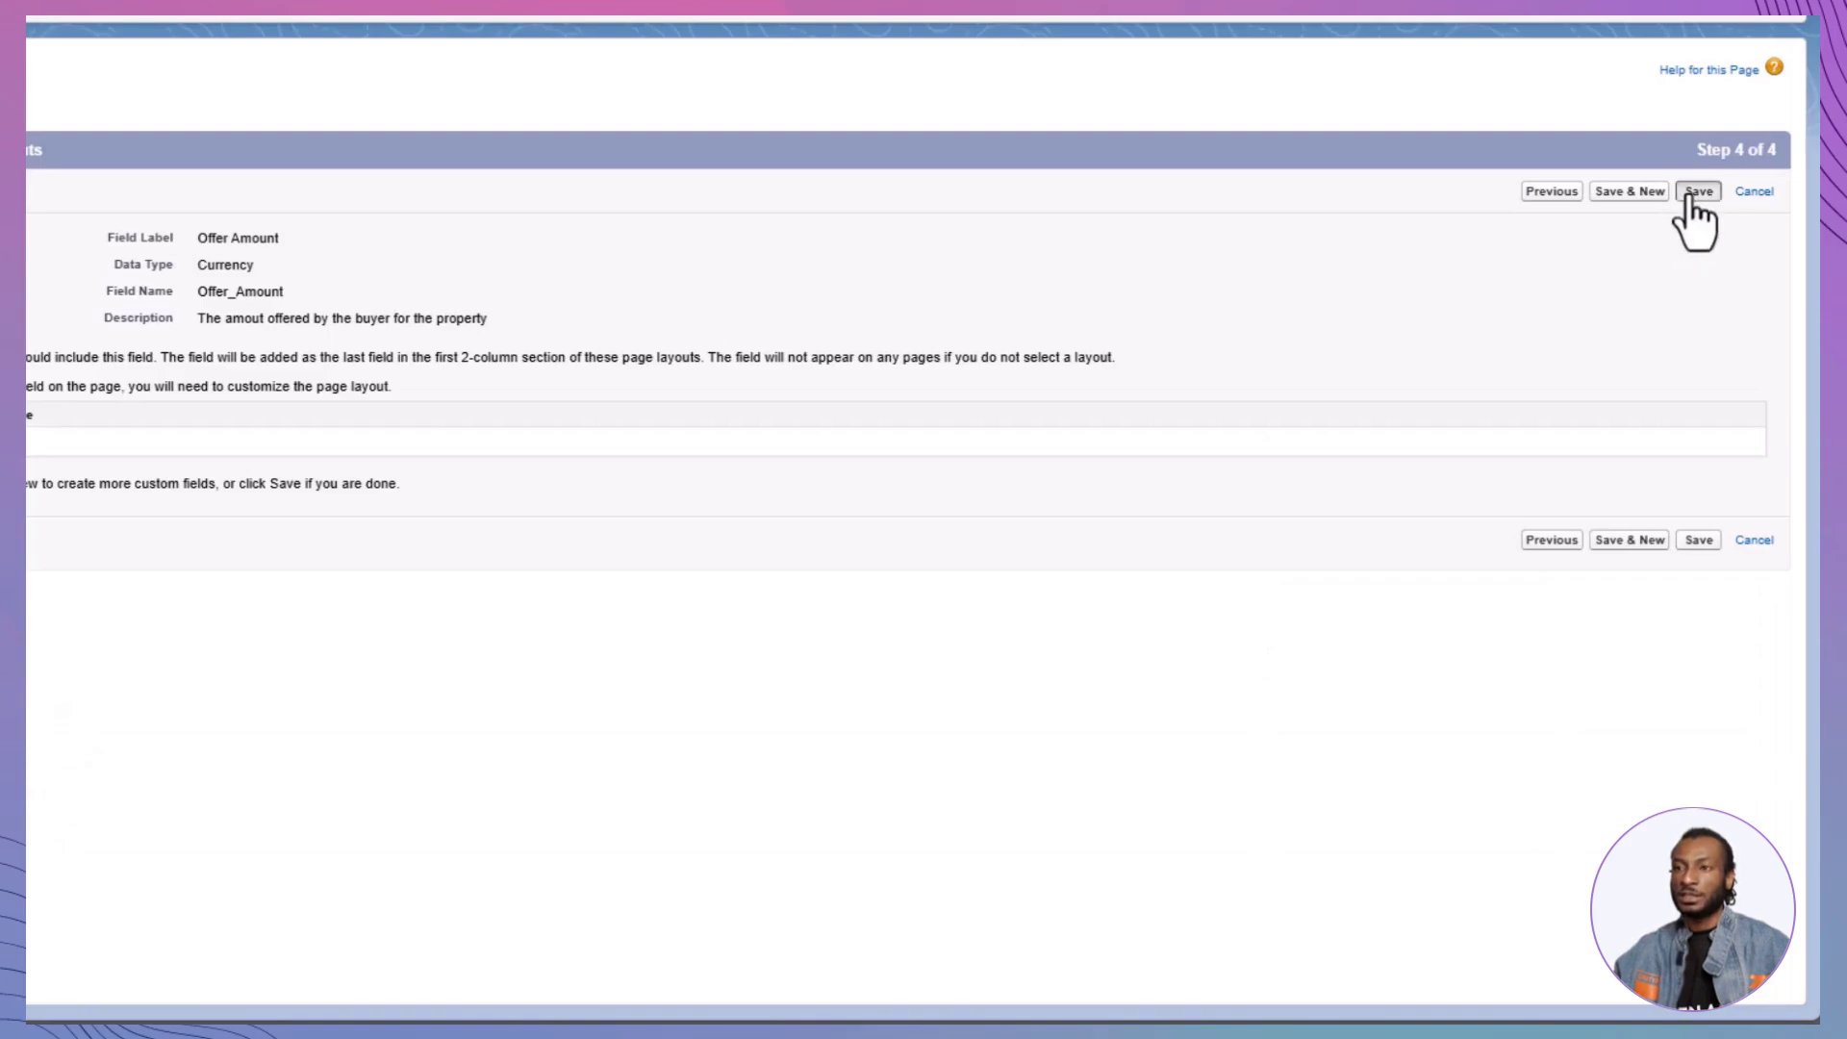
click(1689, 193)
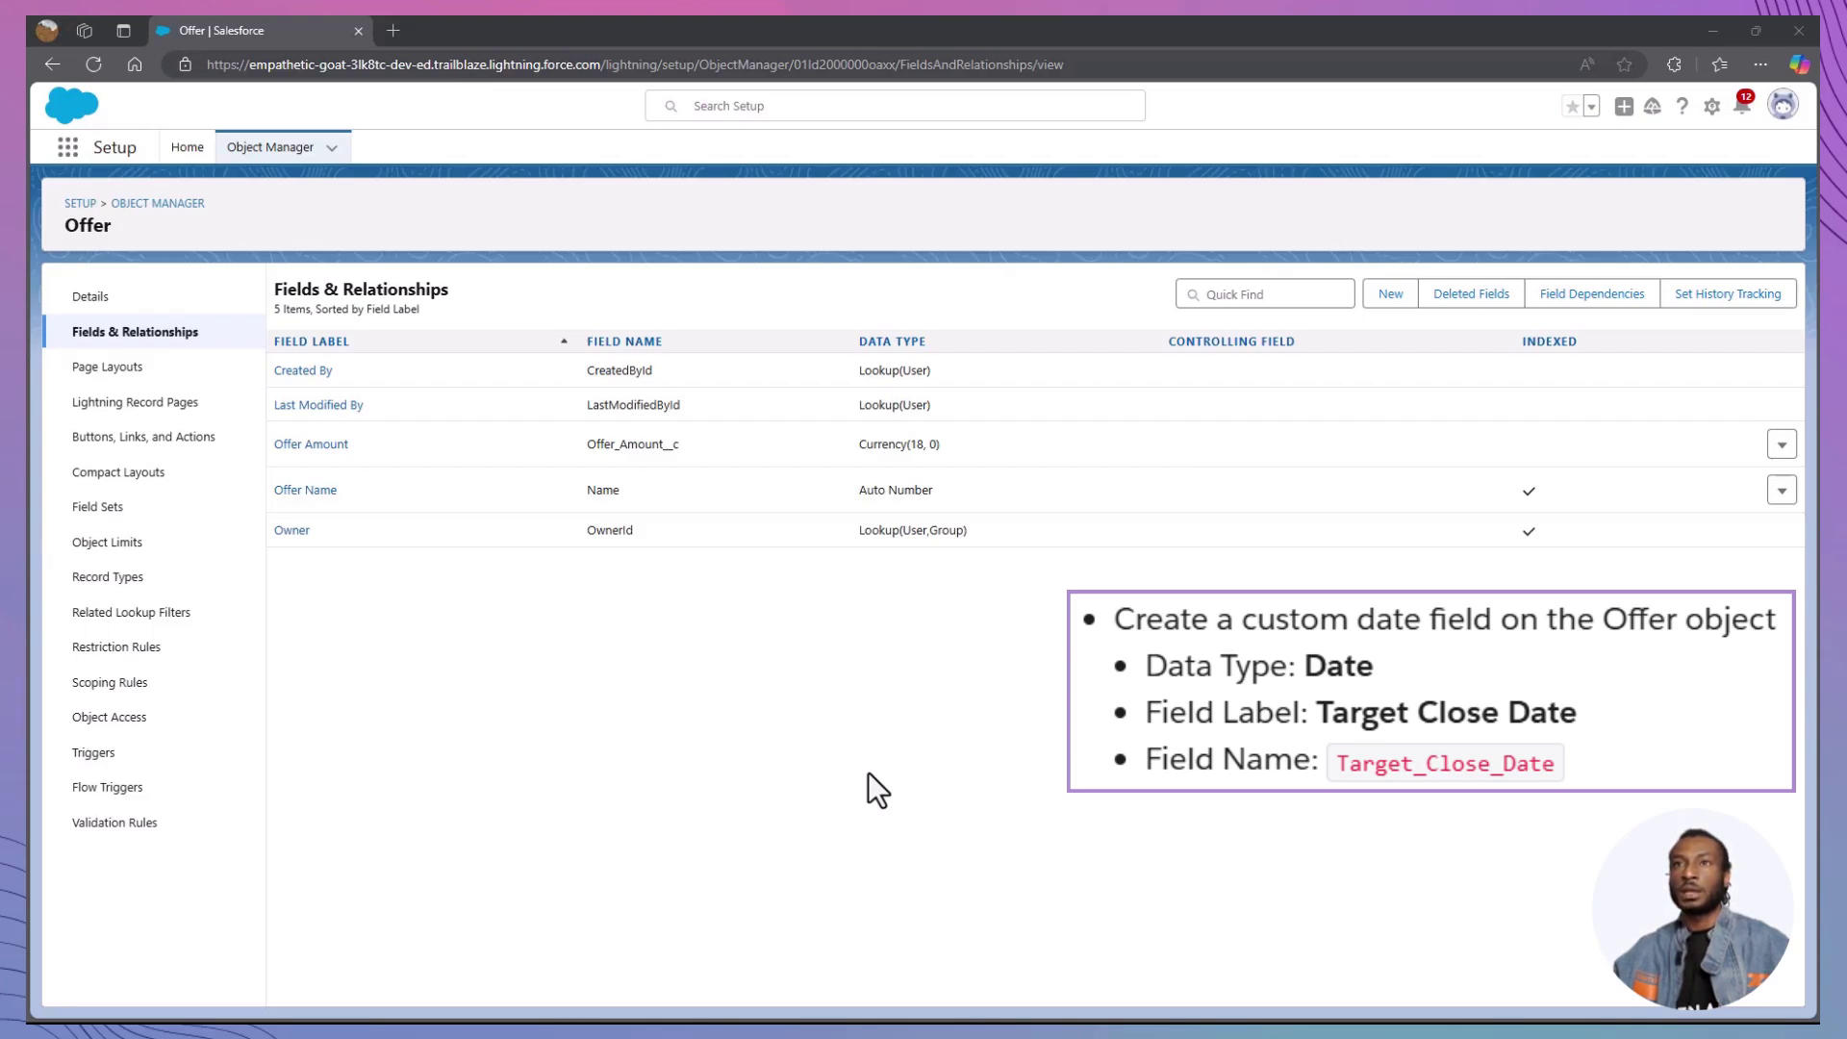
Start another custom field on the Offer object with data type Date and proceed to its details.
click(1395, 294)
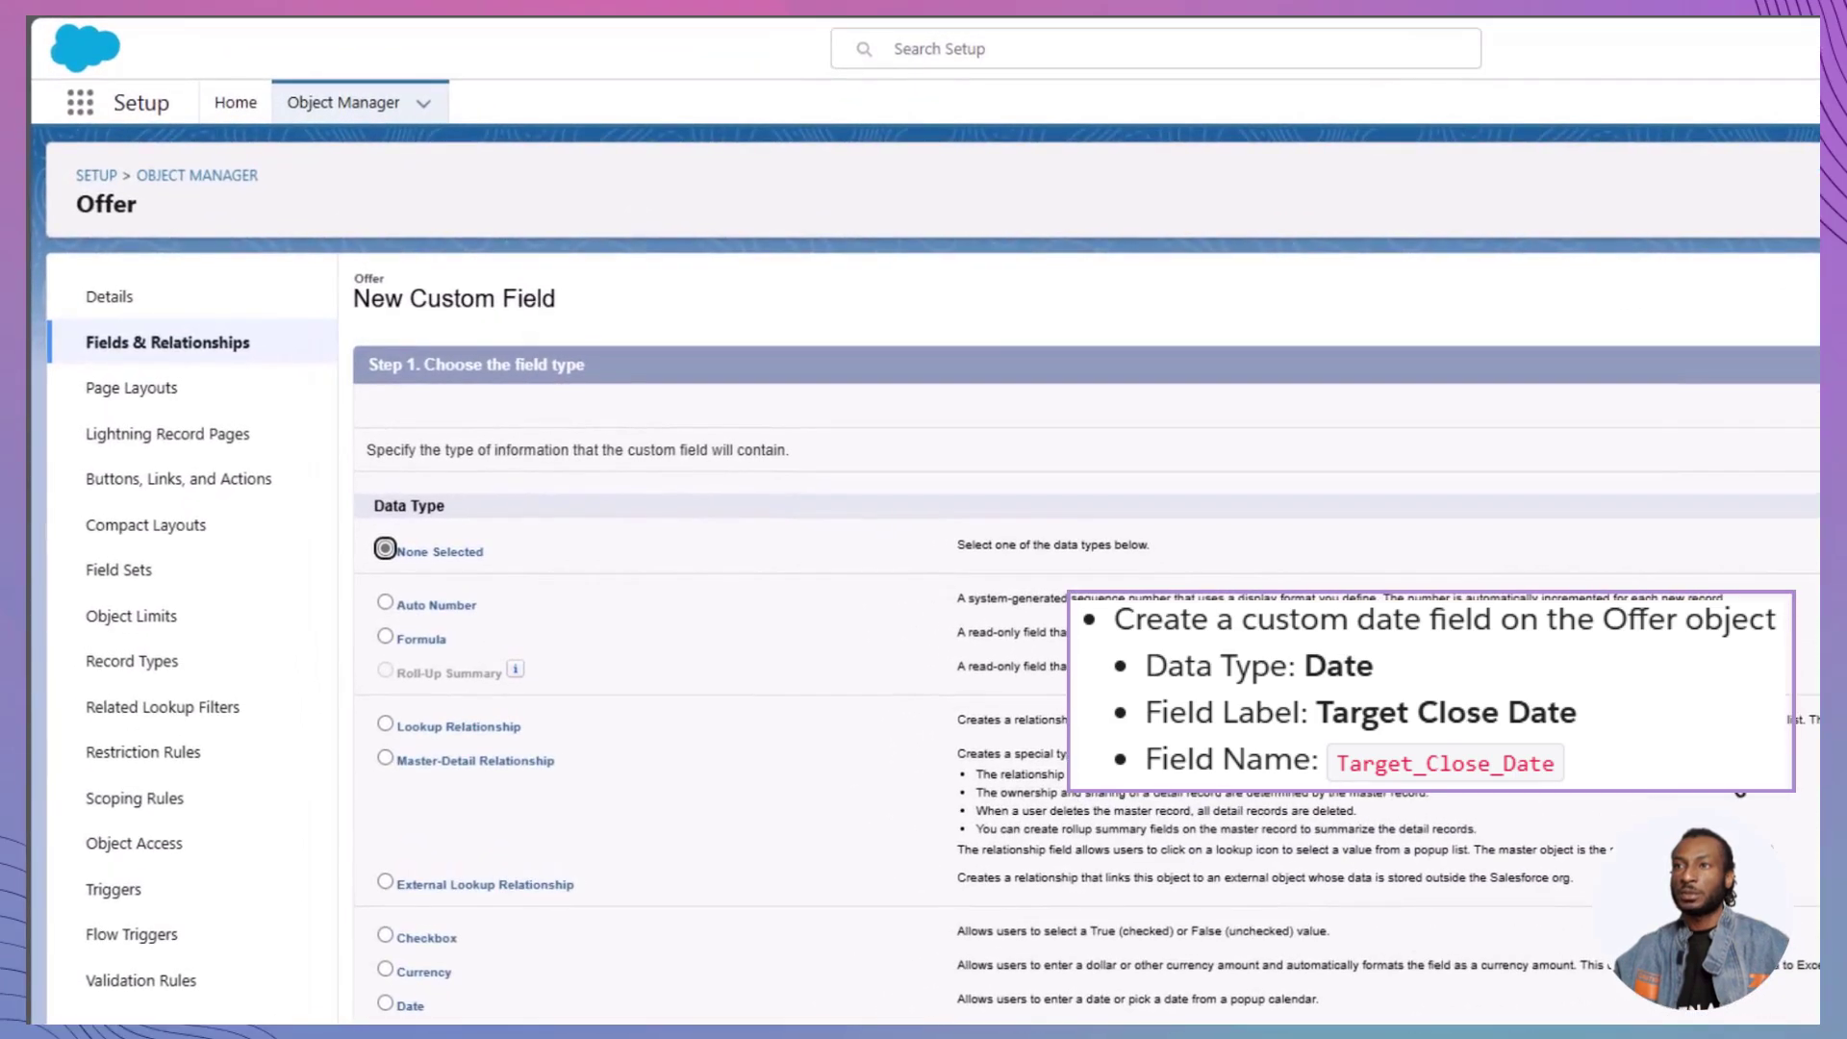
scroll(794, 862, down, 4)
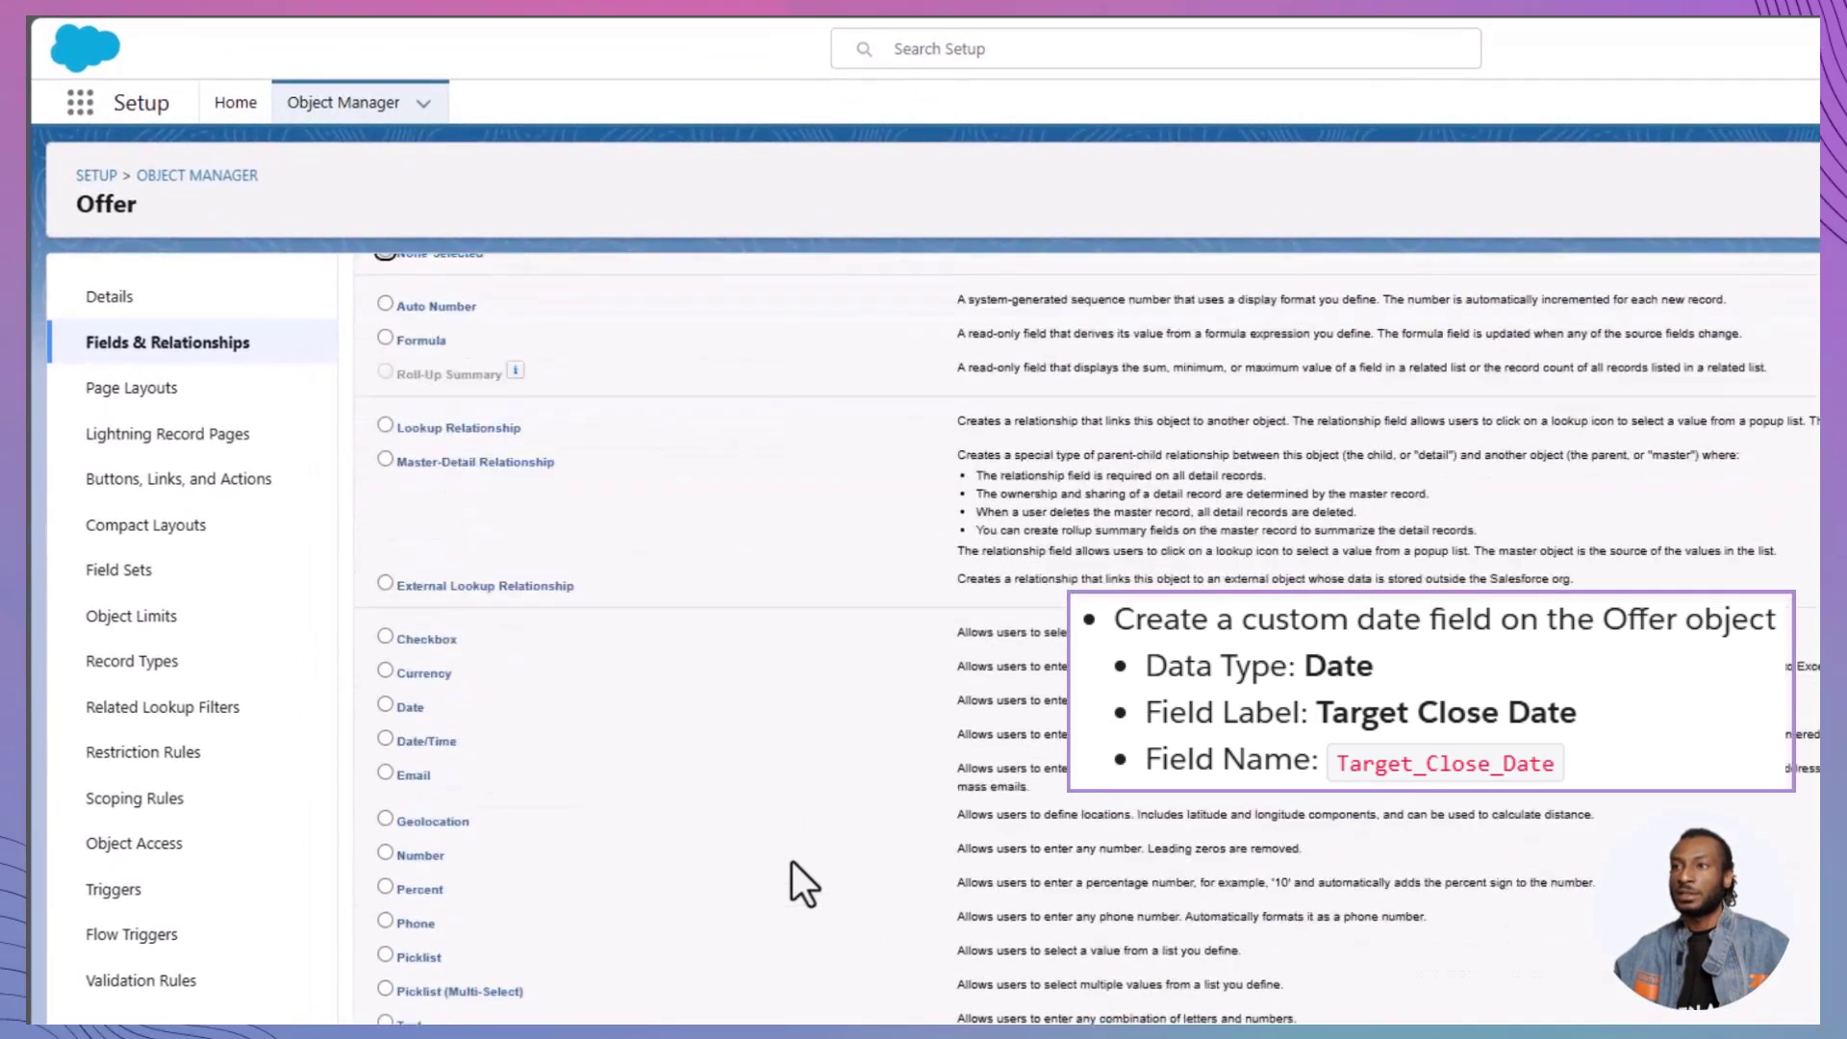
click(382, 639)
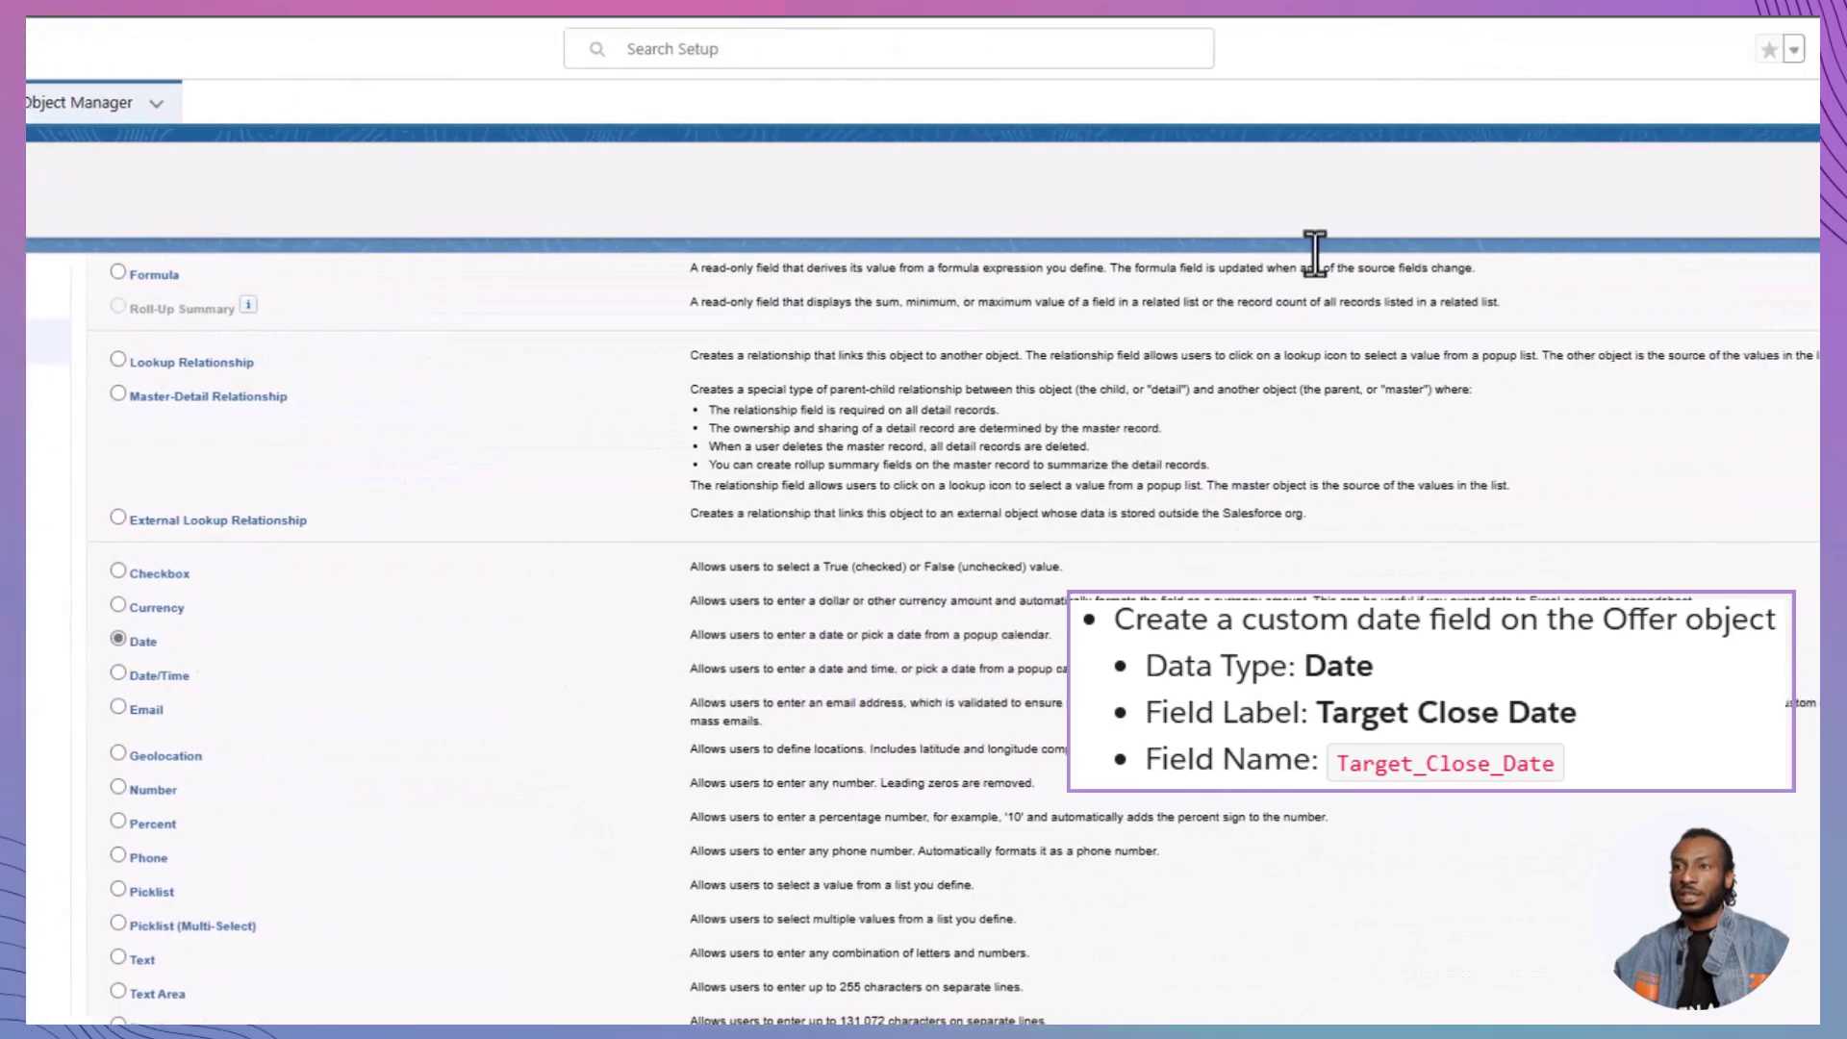
scroll(1537, 286, up, 3)
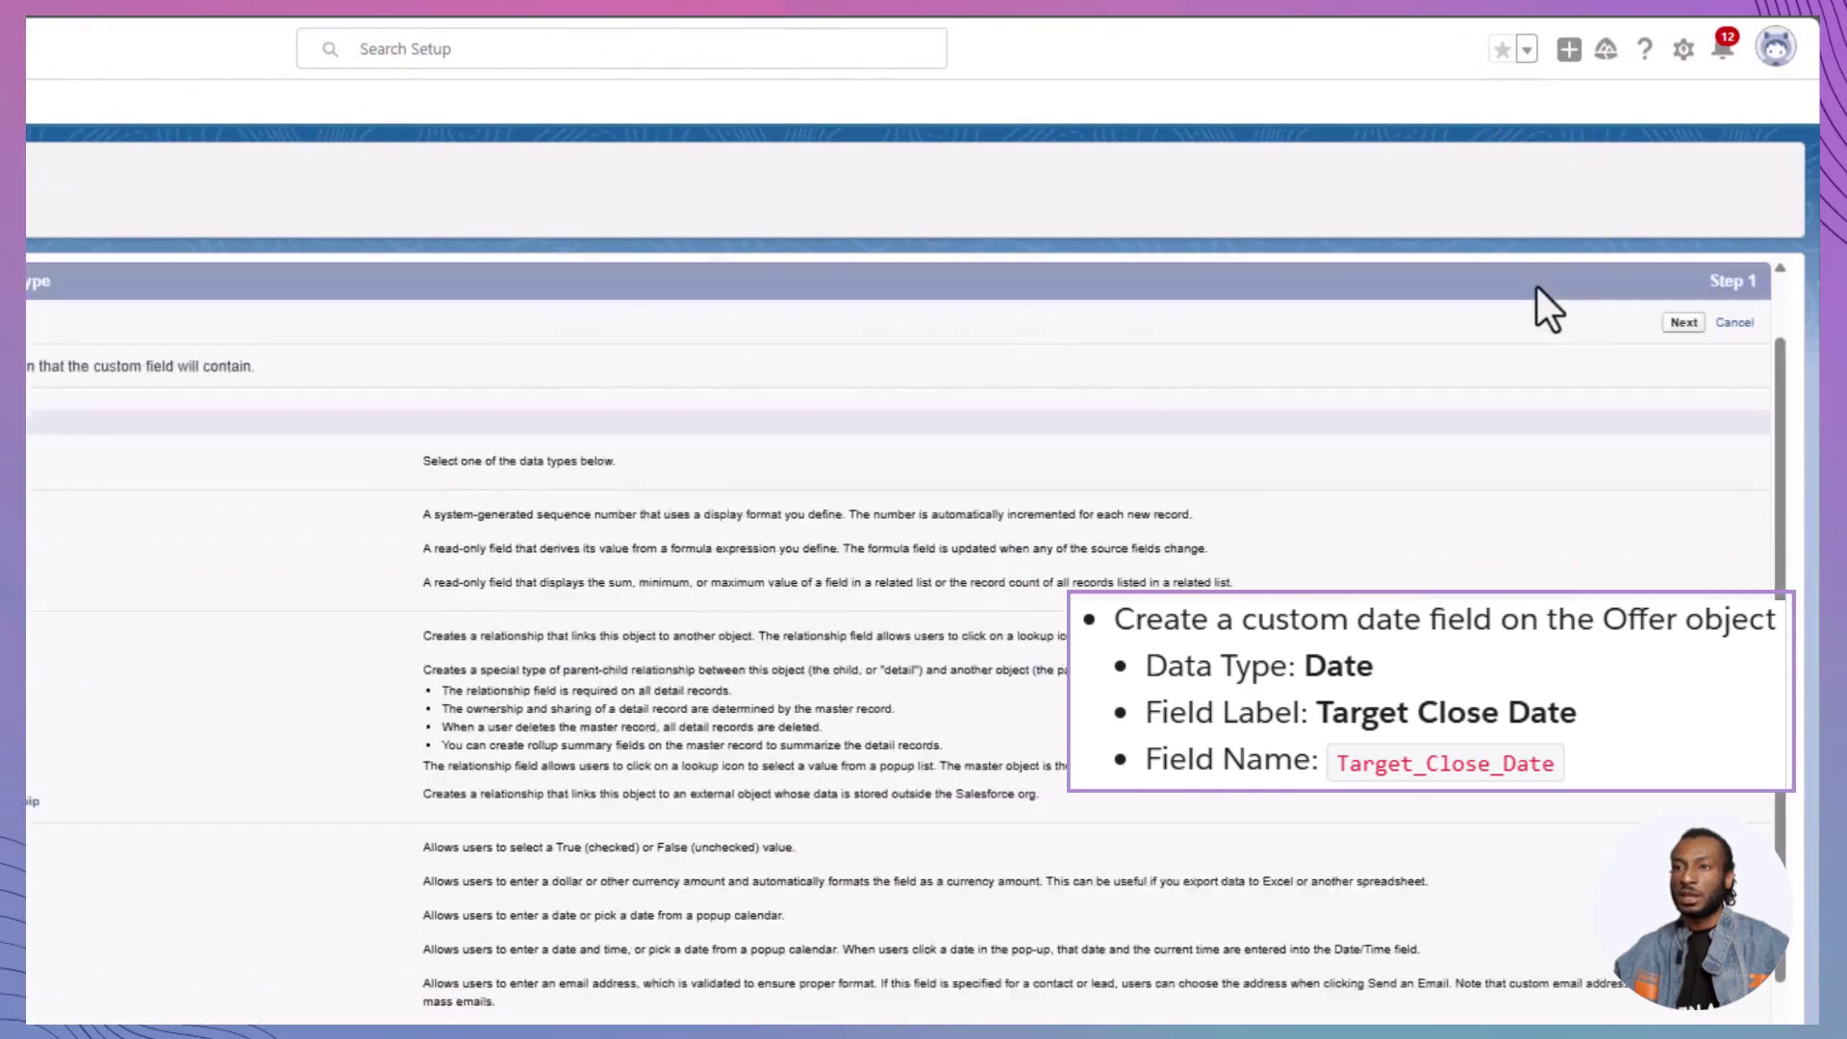
scroll(1537, 287, up, 1)
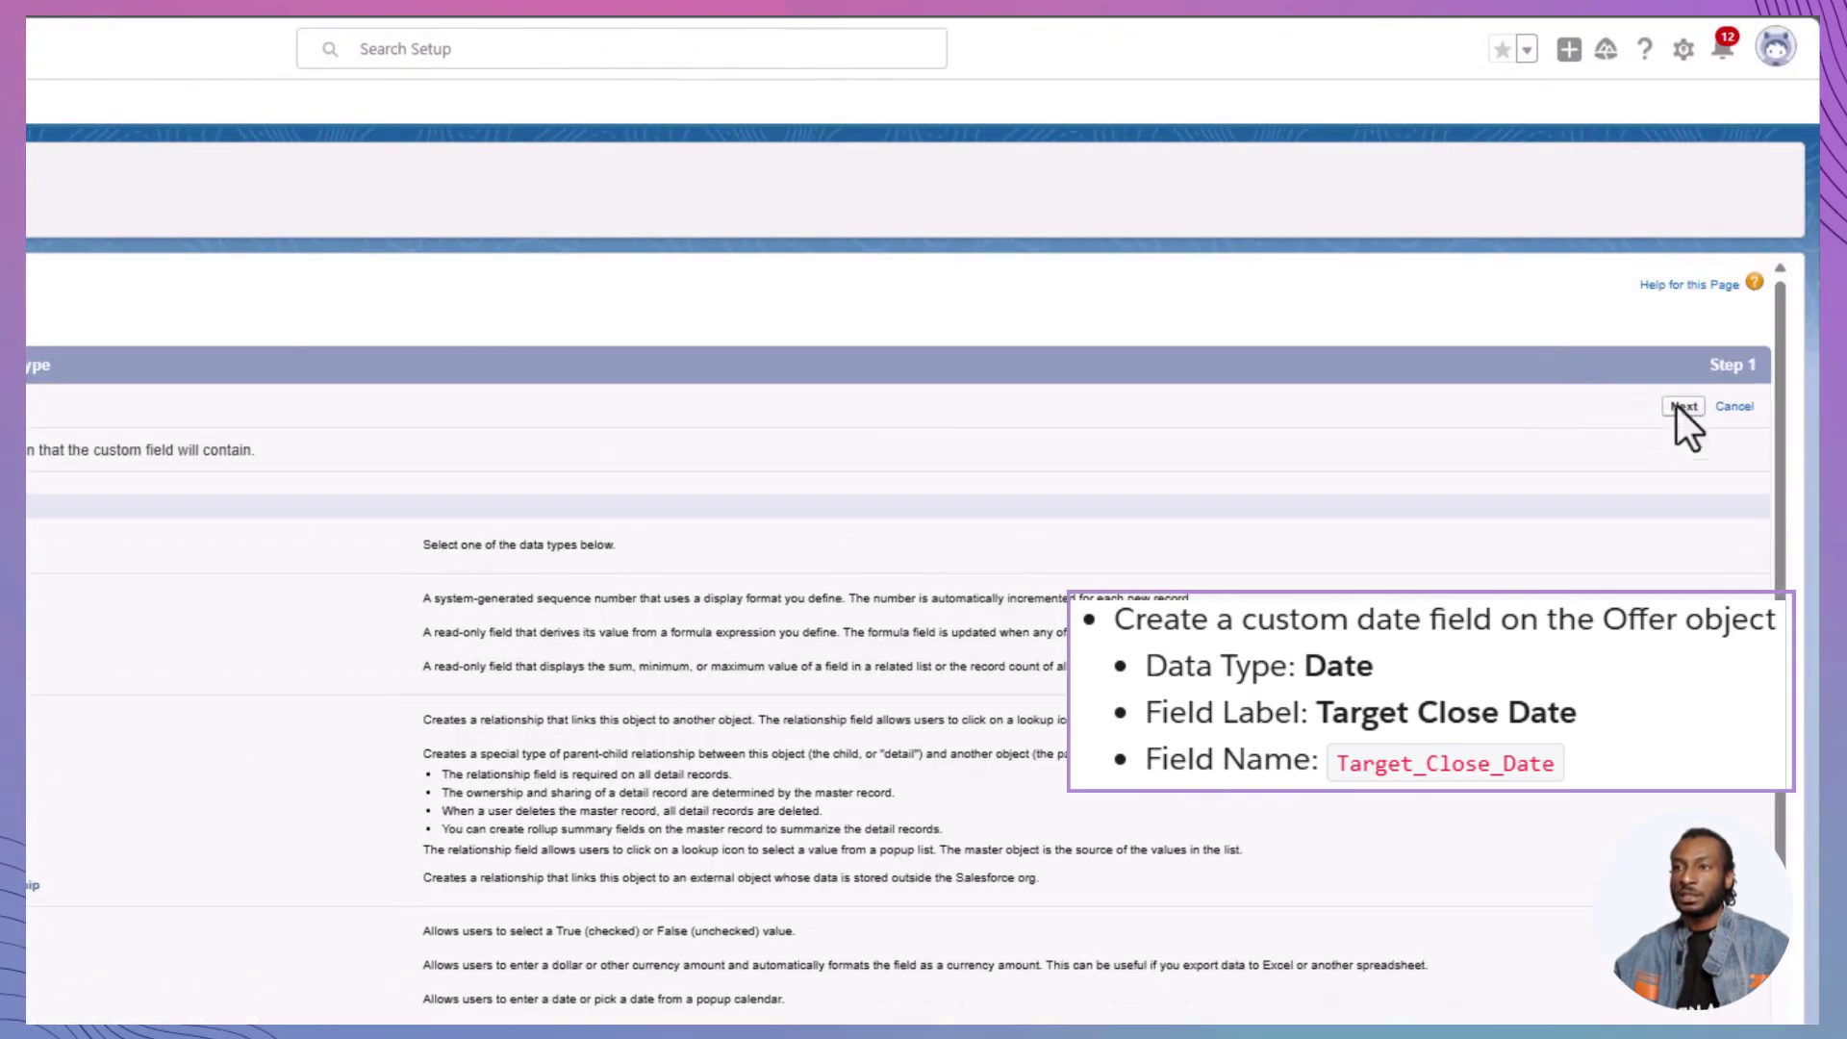
click(1683, 406)
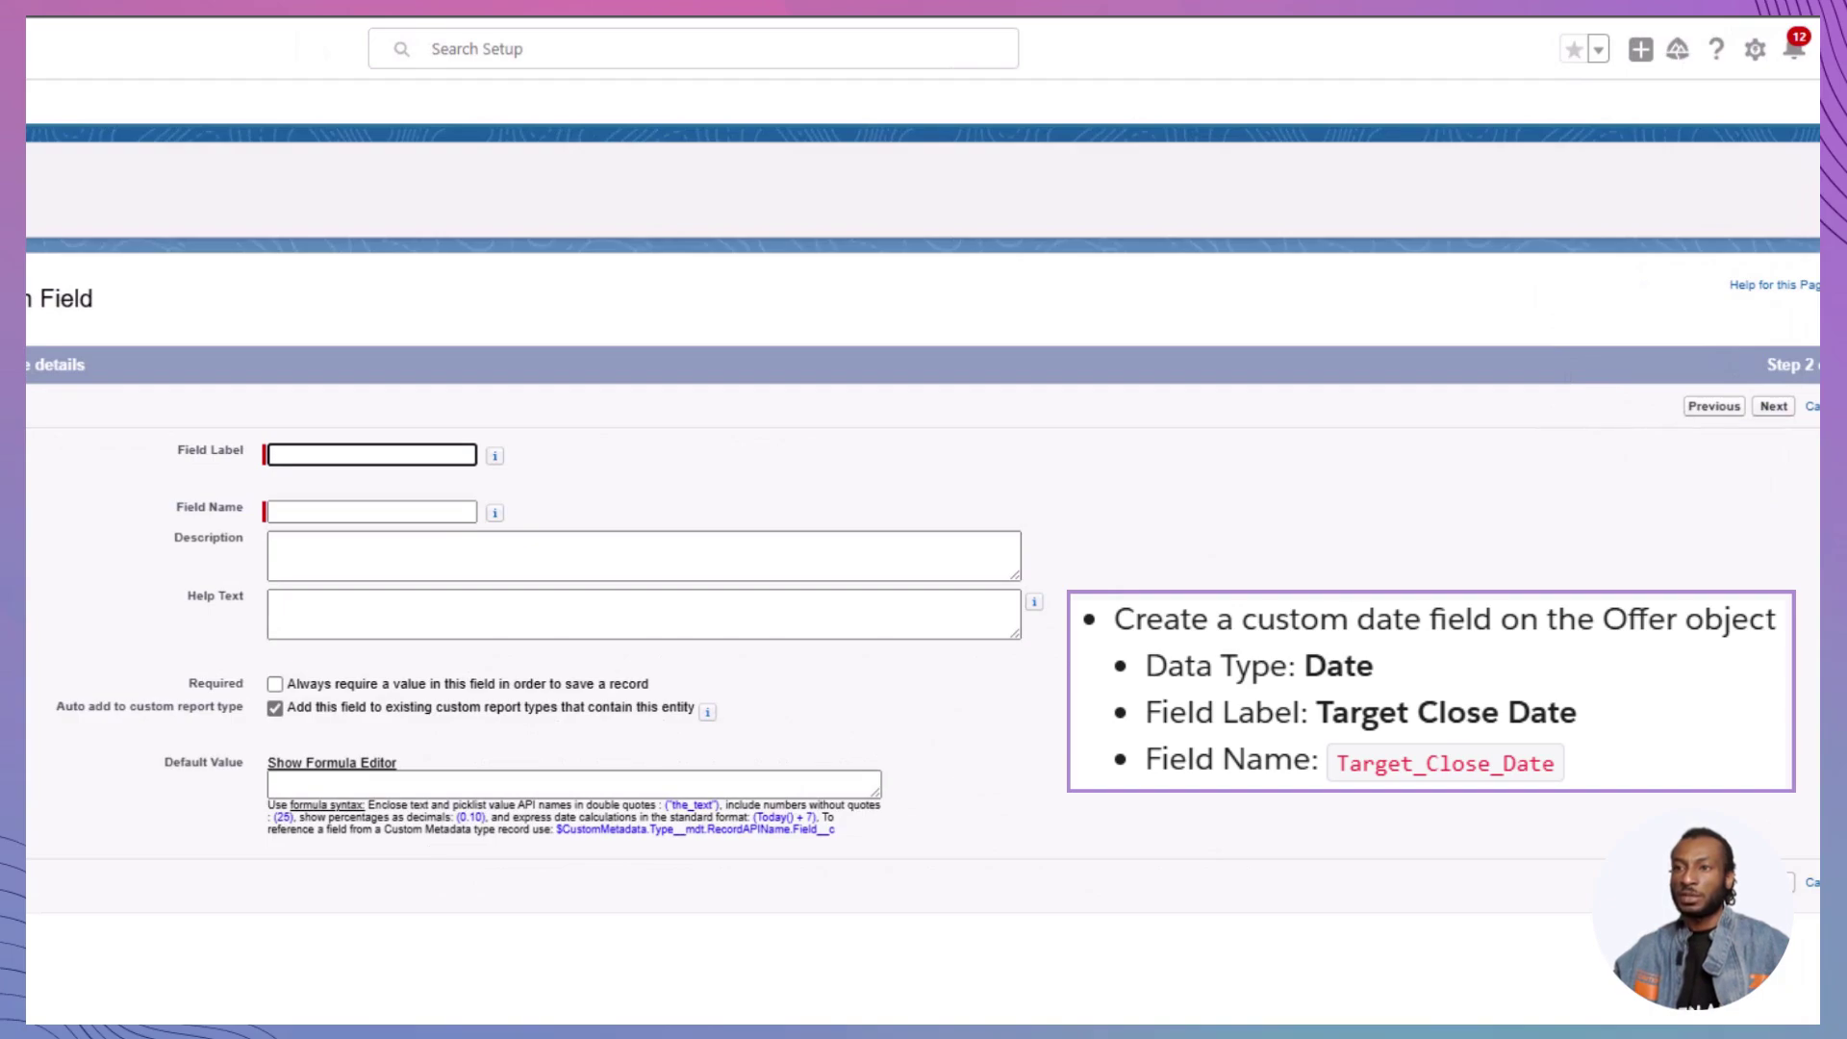
Label the date field Target Close Date, describe it as "The expected date to close the sale", and save it with default field-level security and page layouts.
text(Target Close Date)
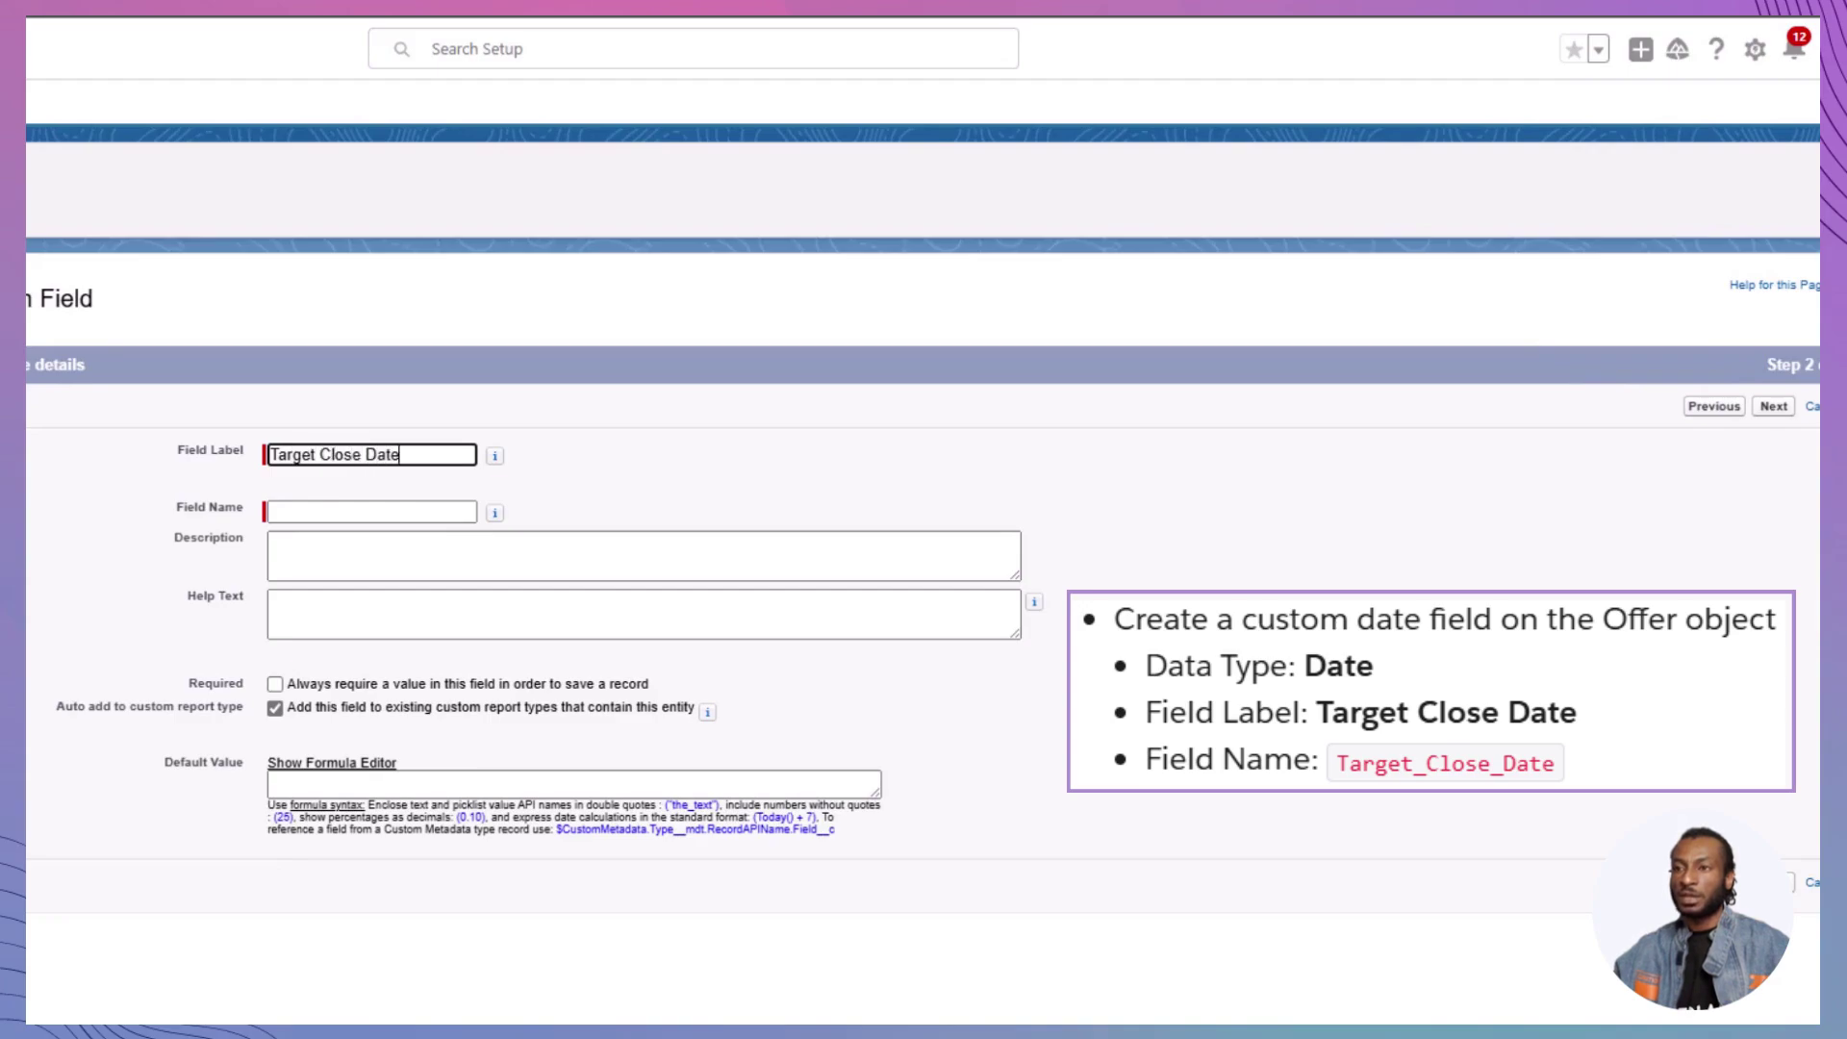
key(Tab)
click(425, 542)
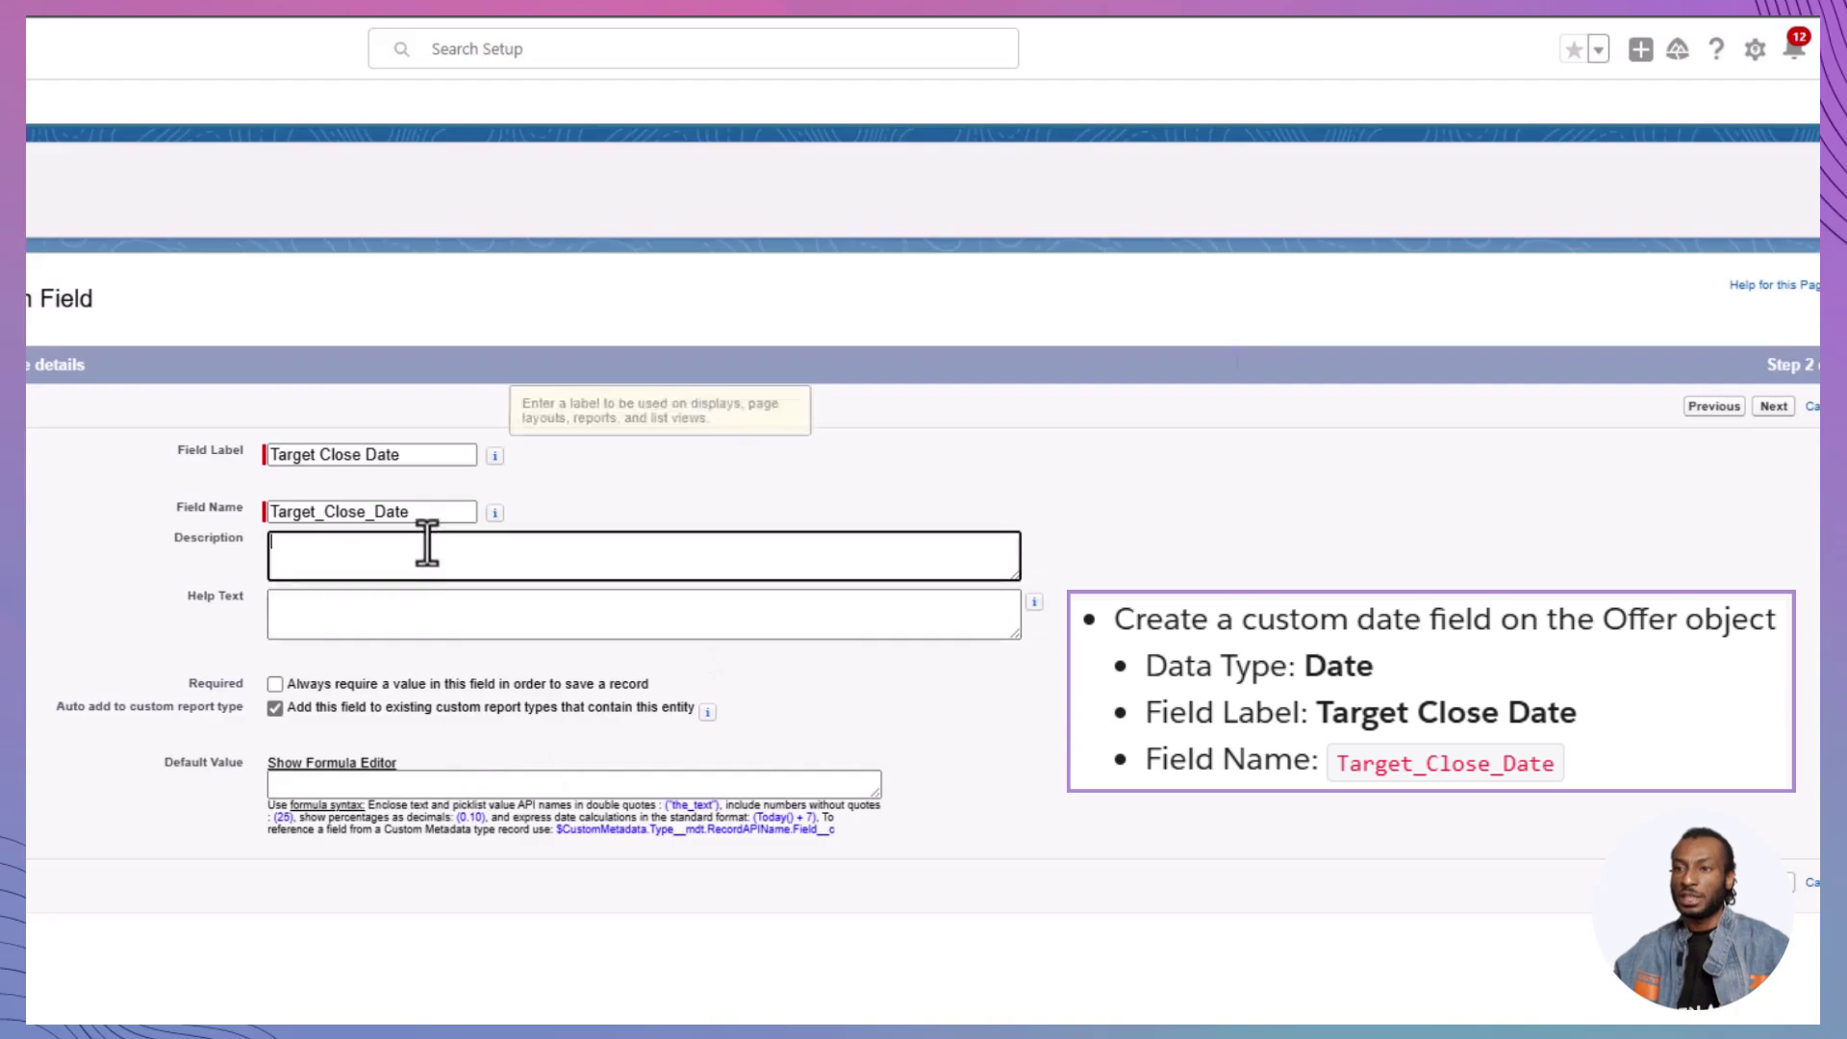
text(The expected date )
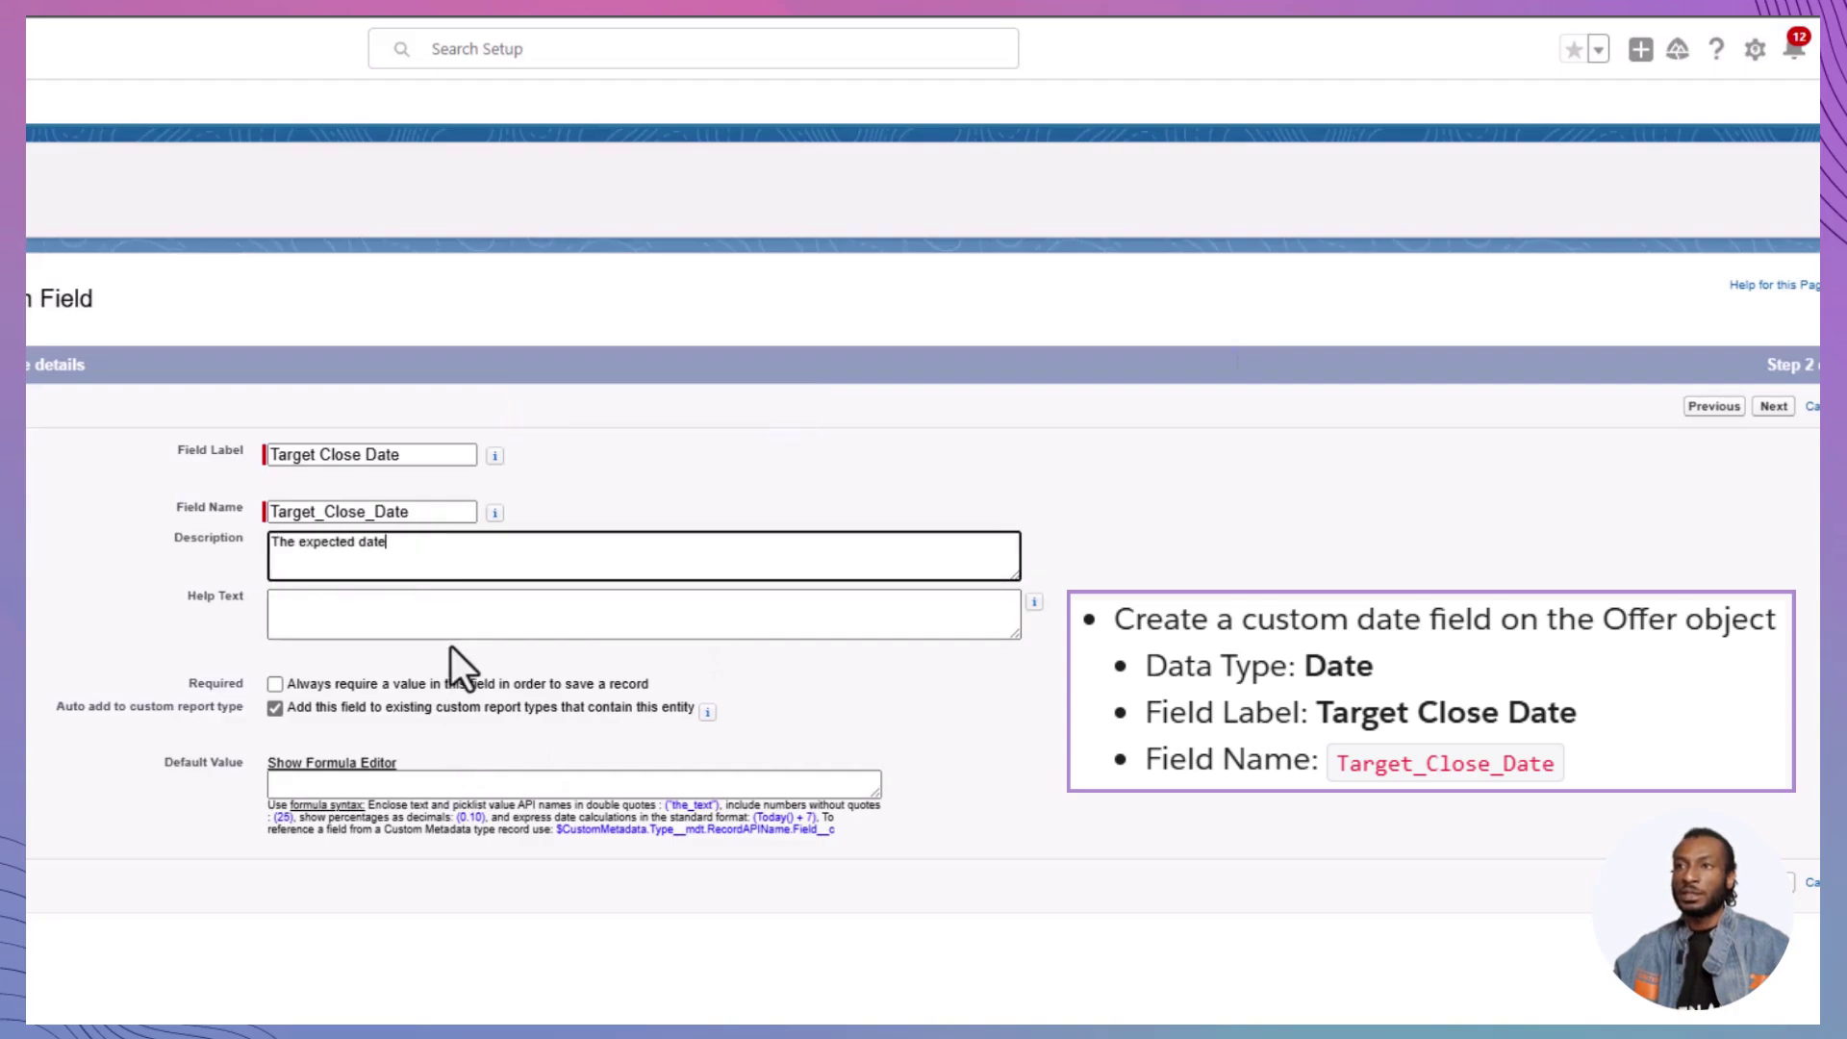
text(to close the sale)
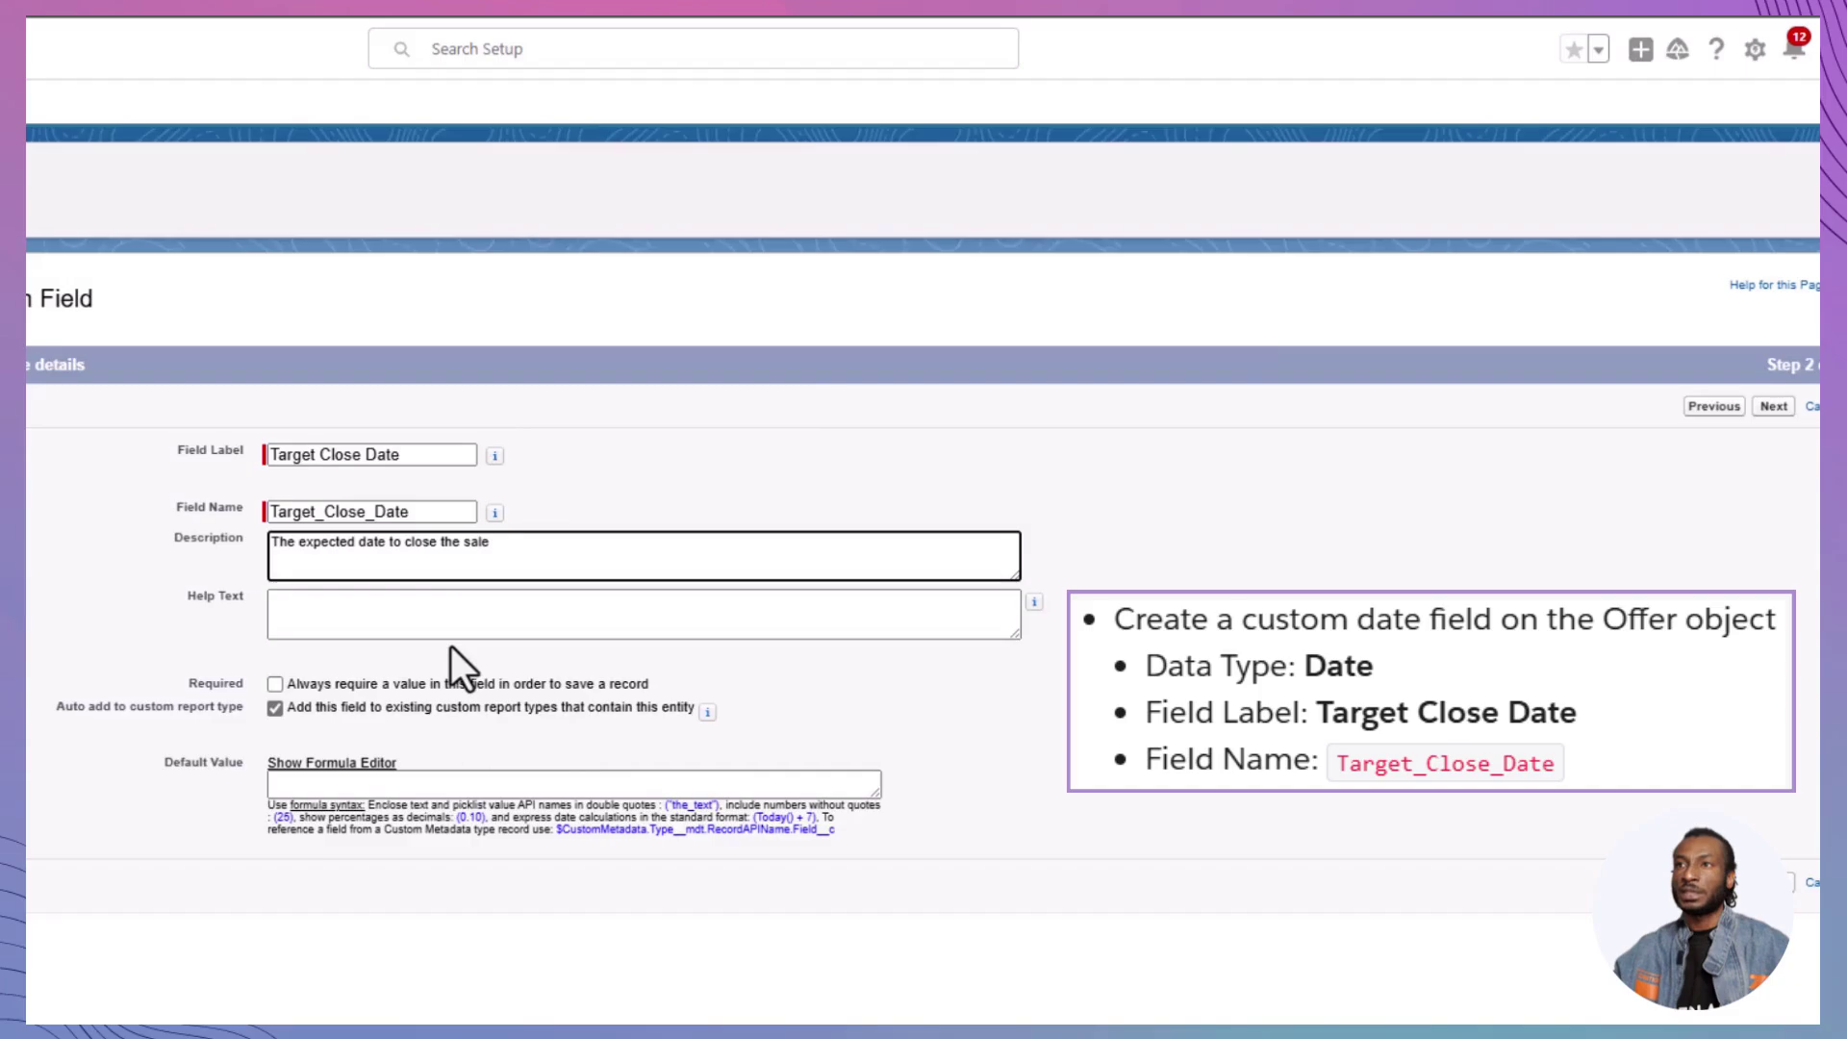
click(1796, 909)
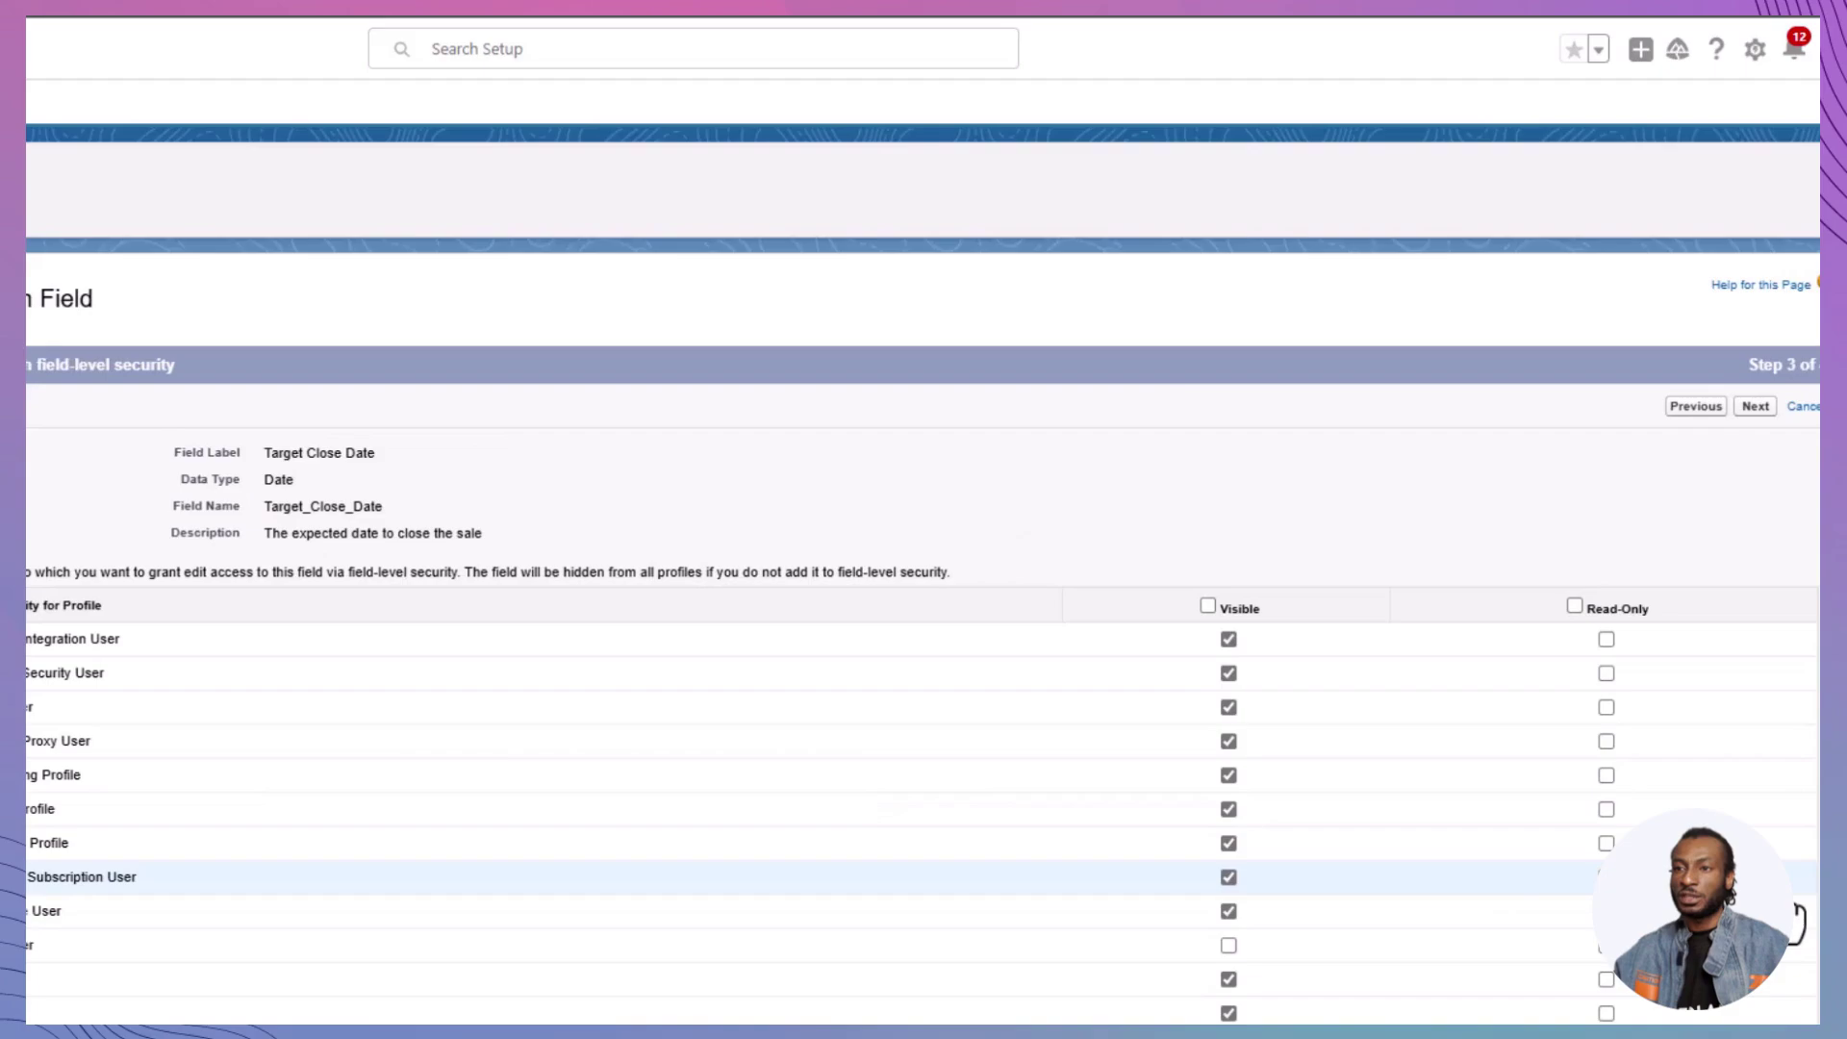
click(1753, 402)
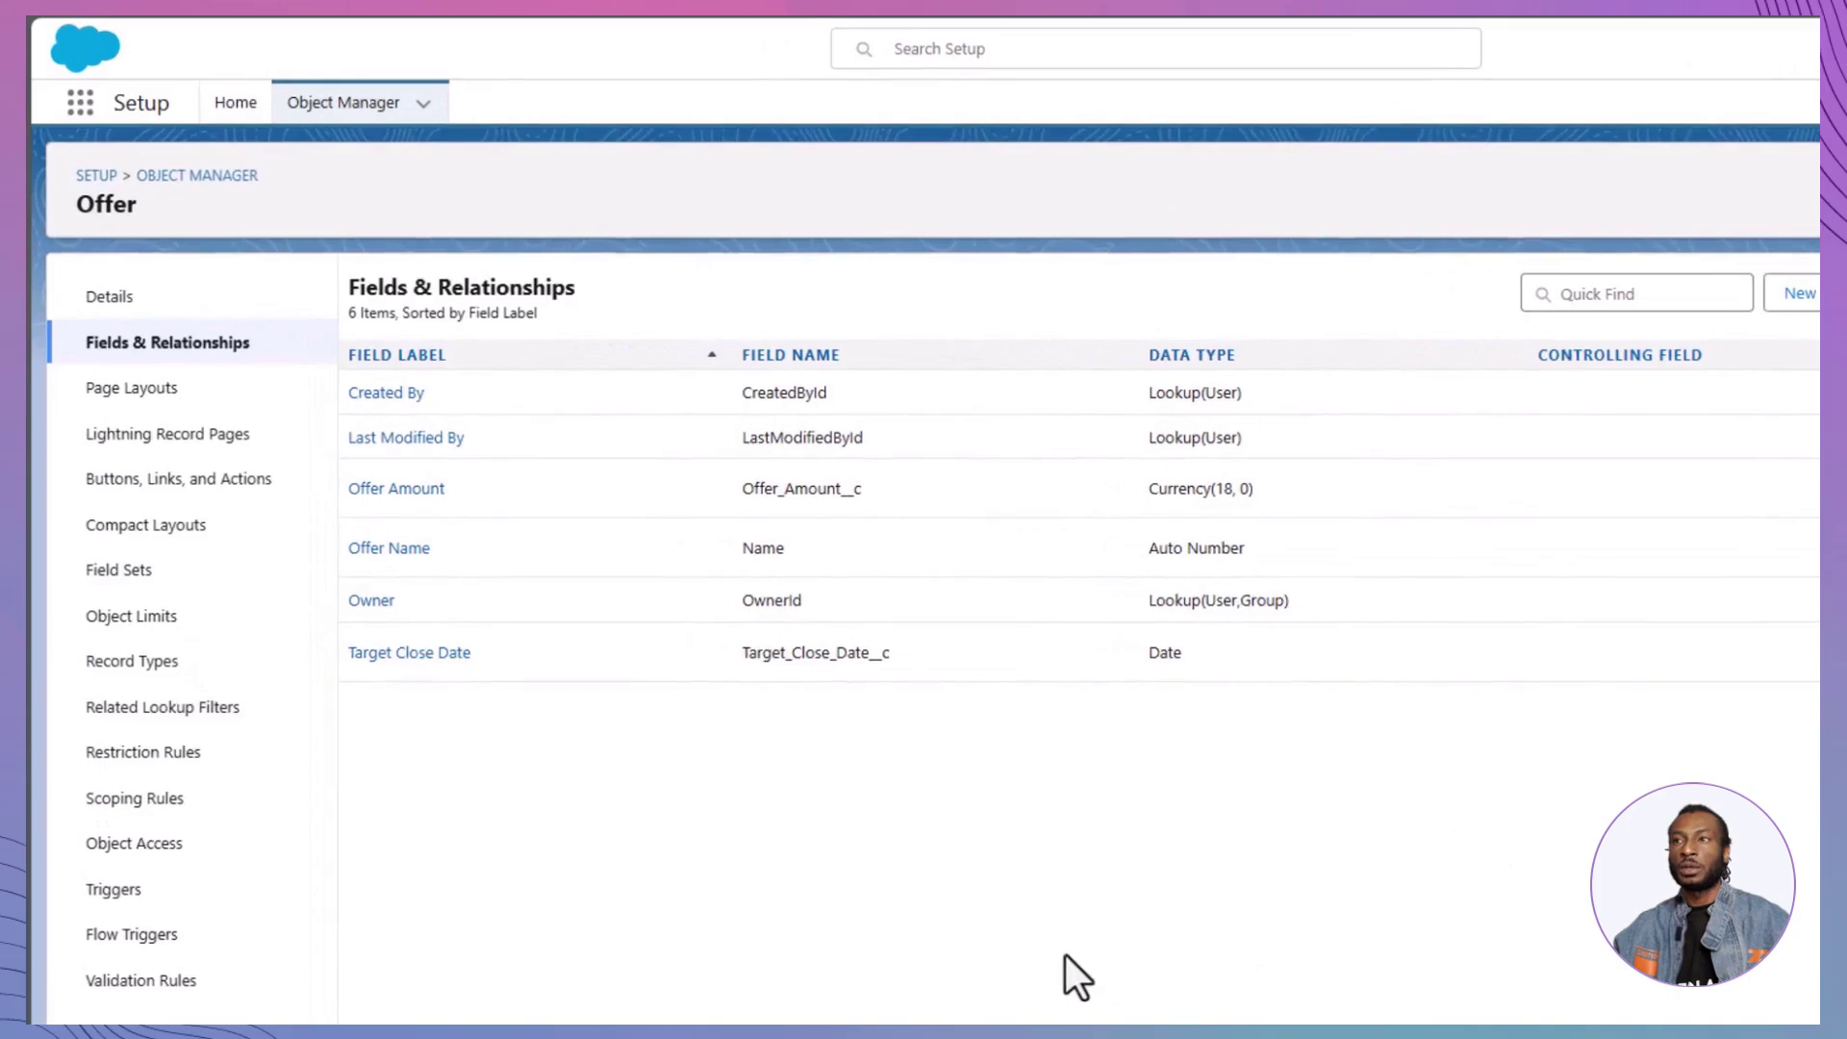
Switch to the Service app and open its Offers list.
click(80, 102)
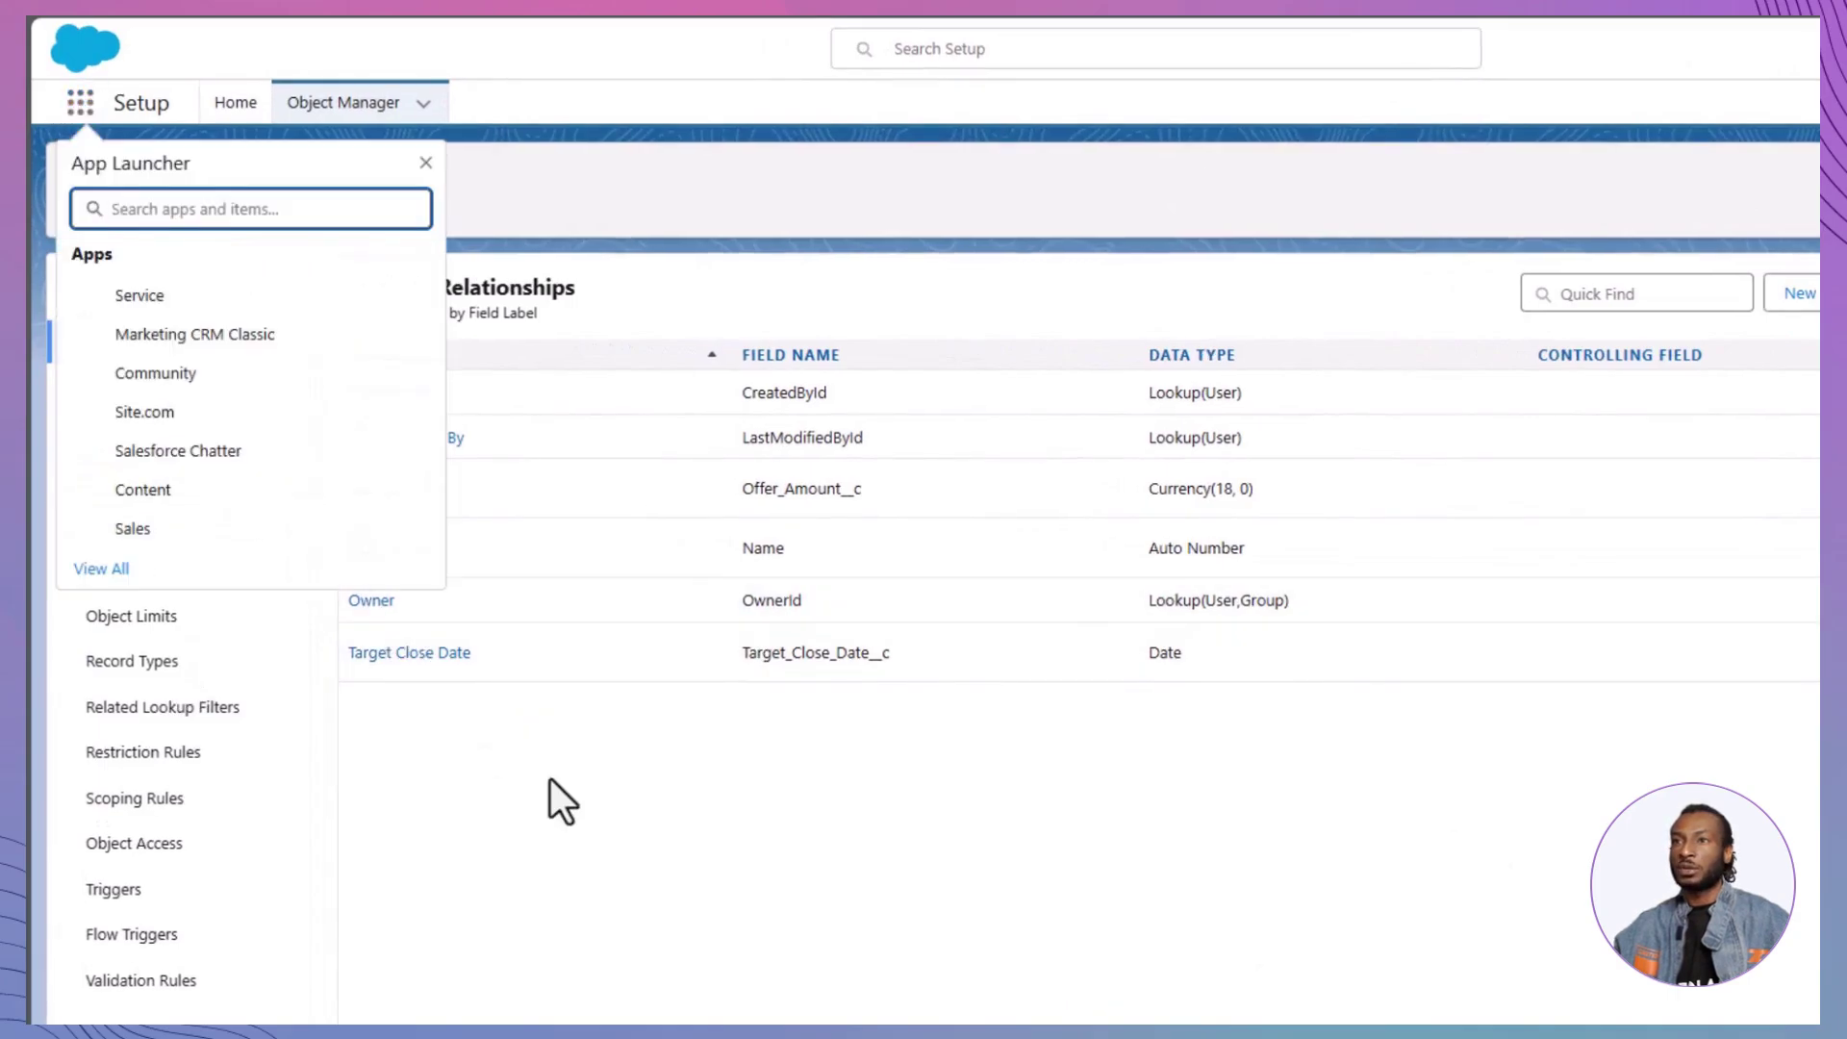
click(100, 568)
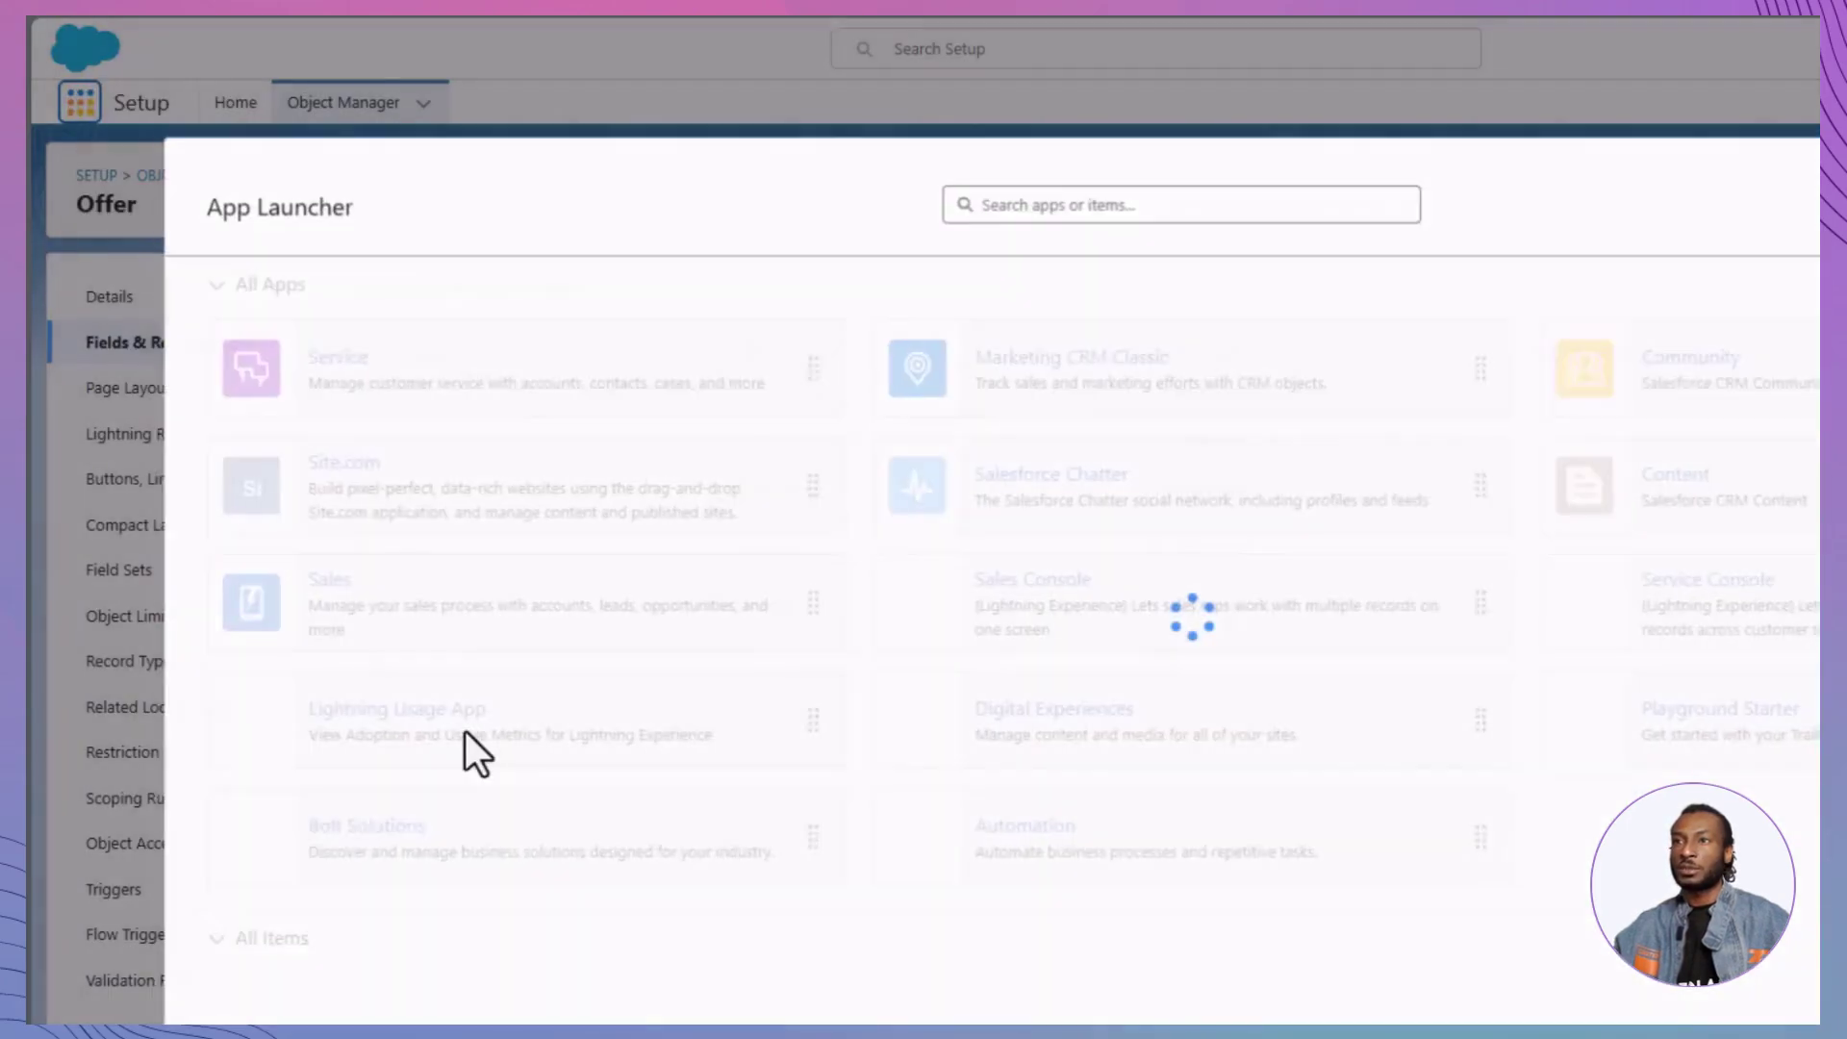
click(578, 415)
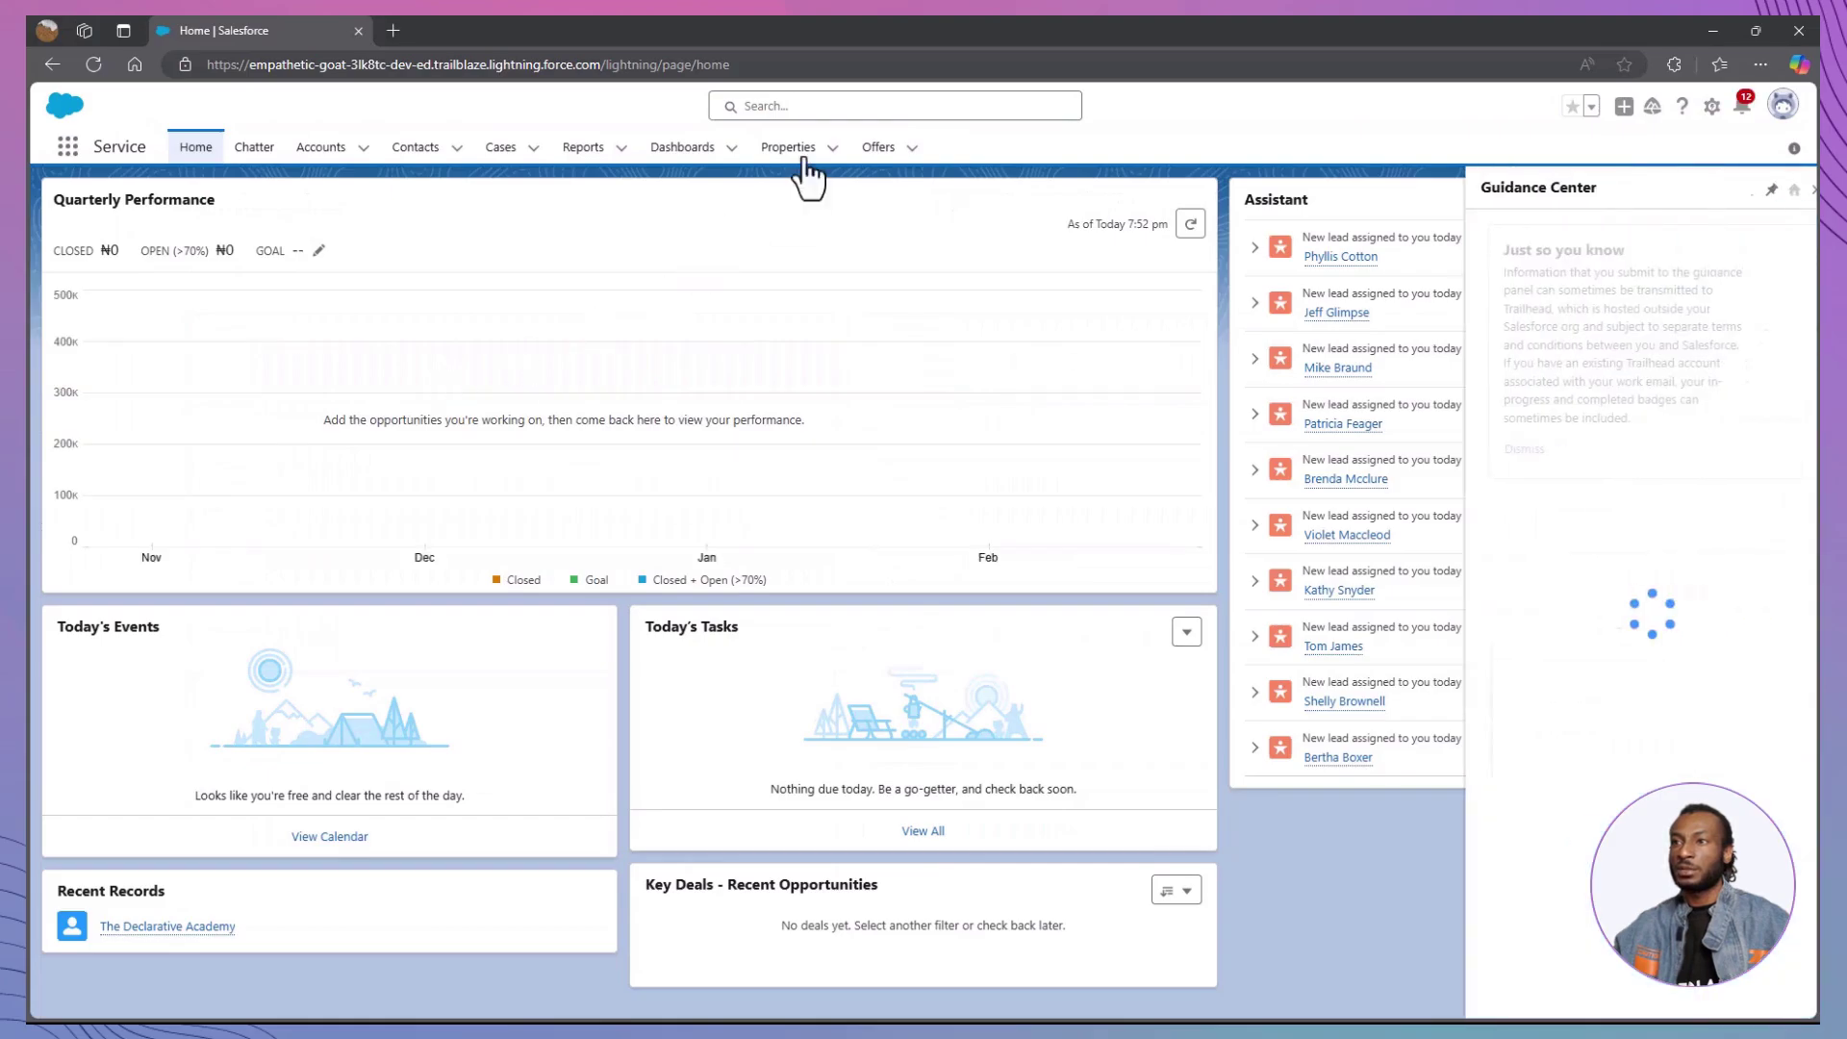
click(877, 150)
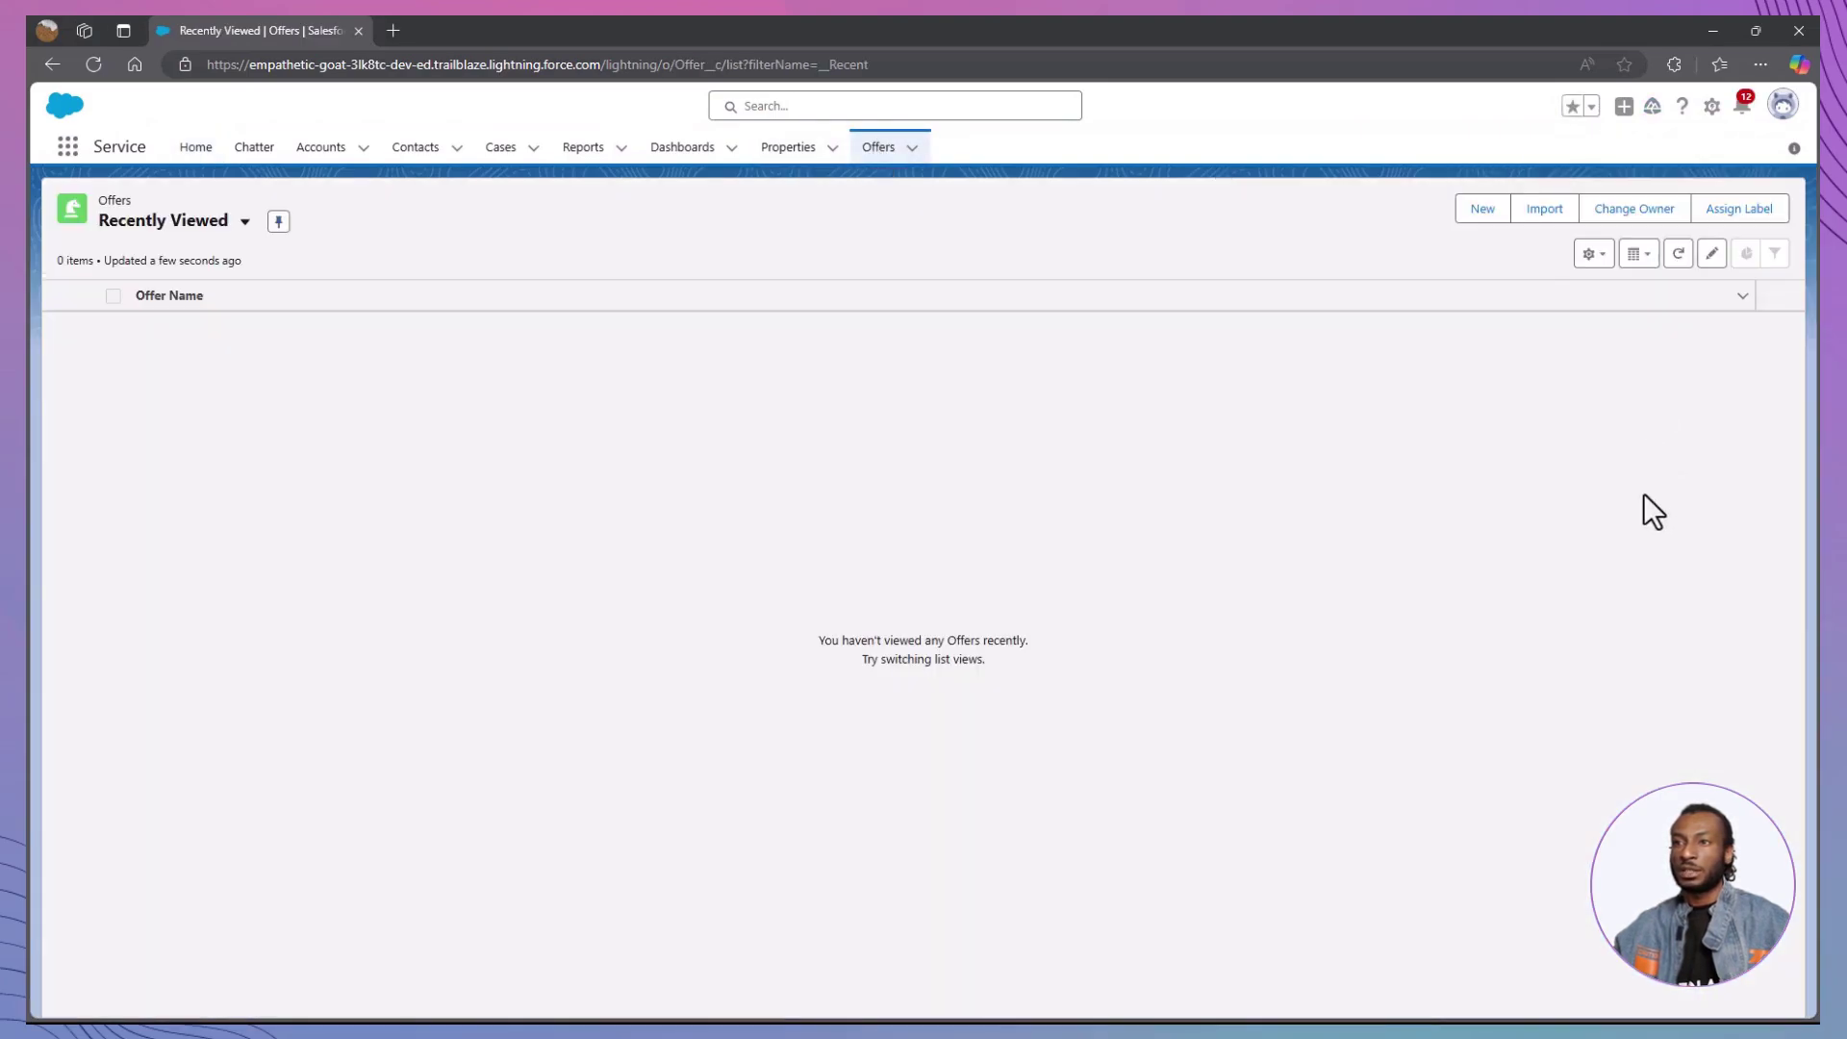
Create a new offer with an Offer Amount of 25,000 and a Target Close Date of 31/12/2024, and save it.
click(1486, 210)
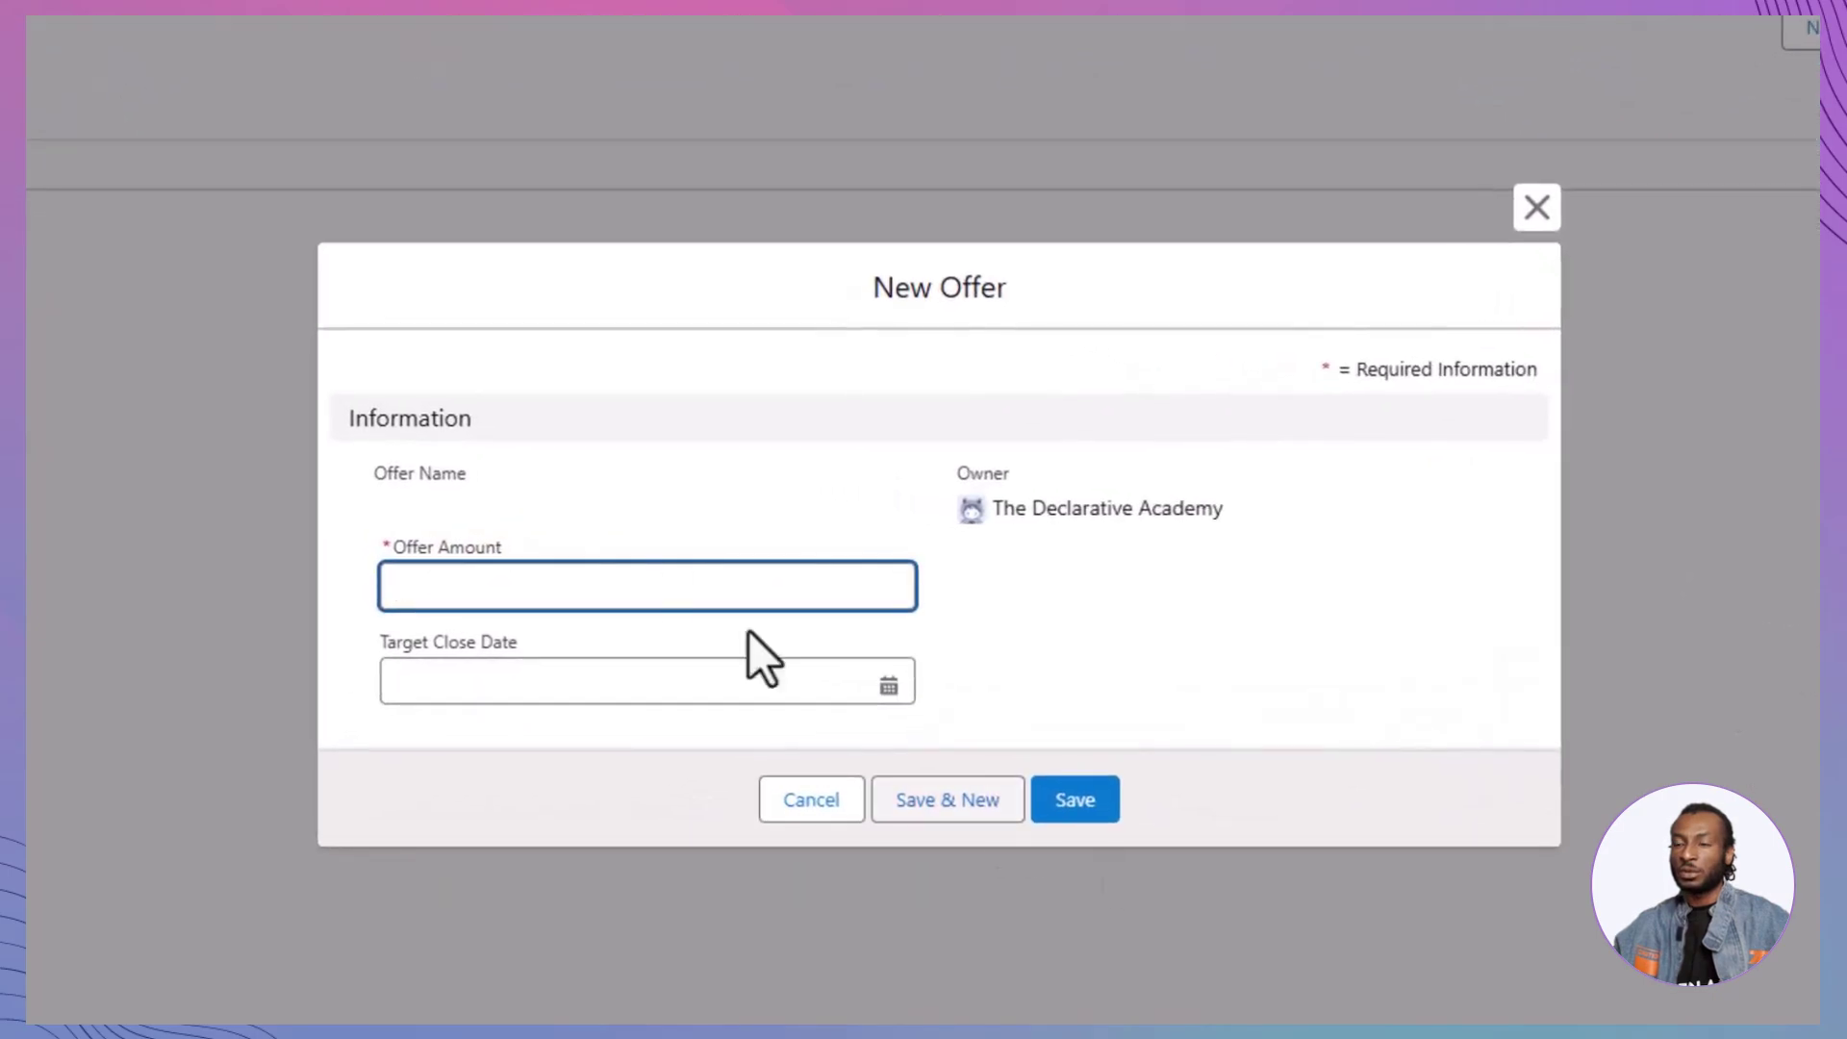
text(250,00)
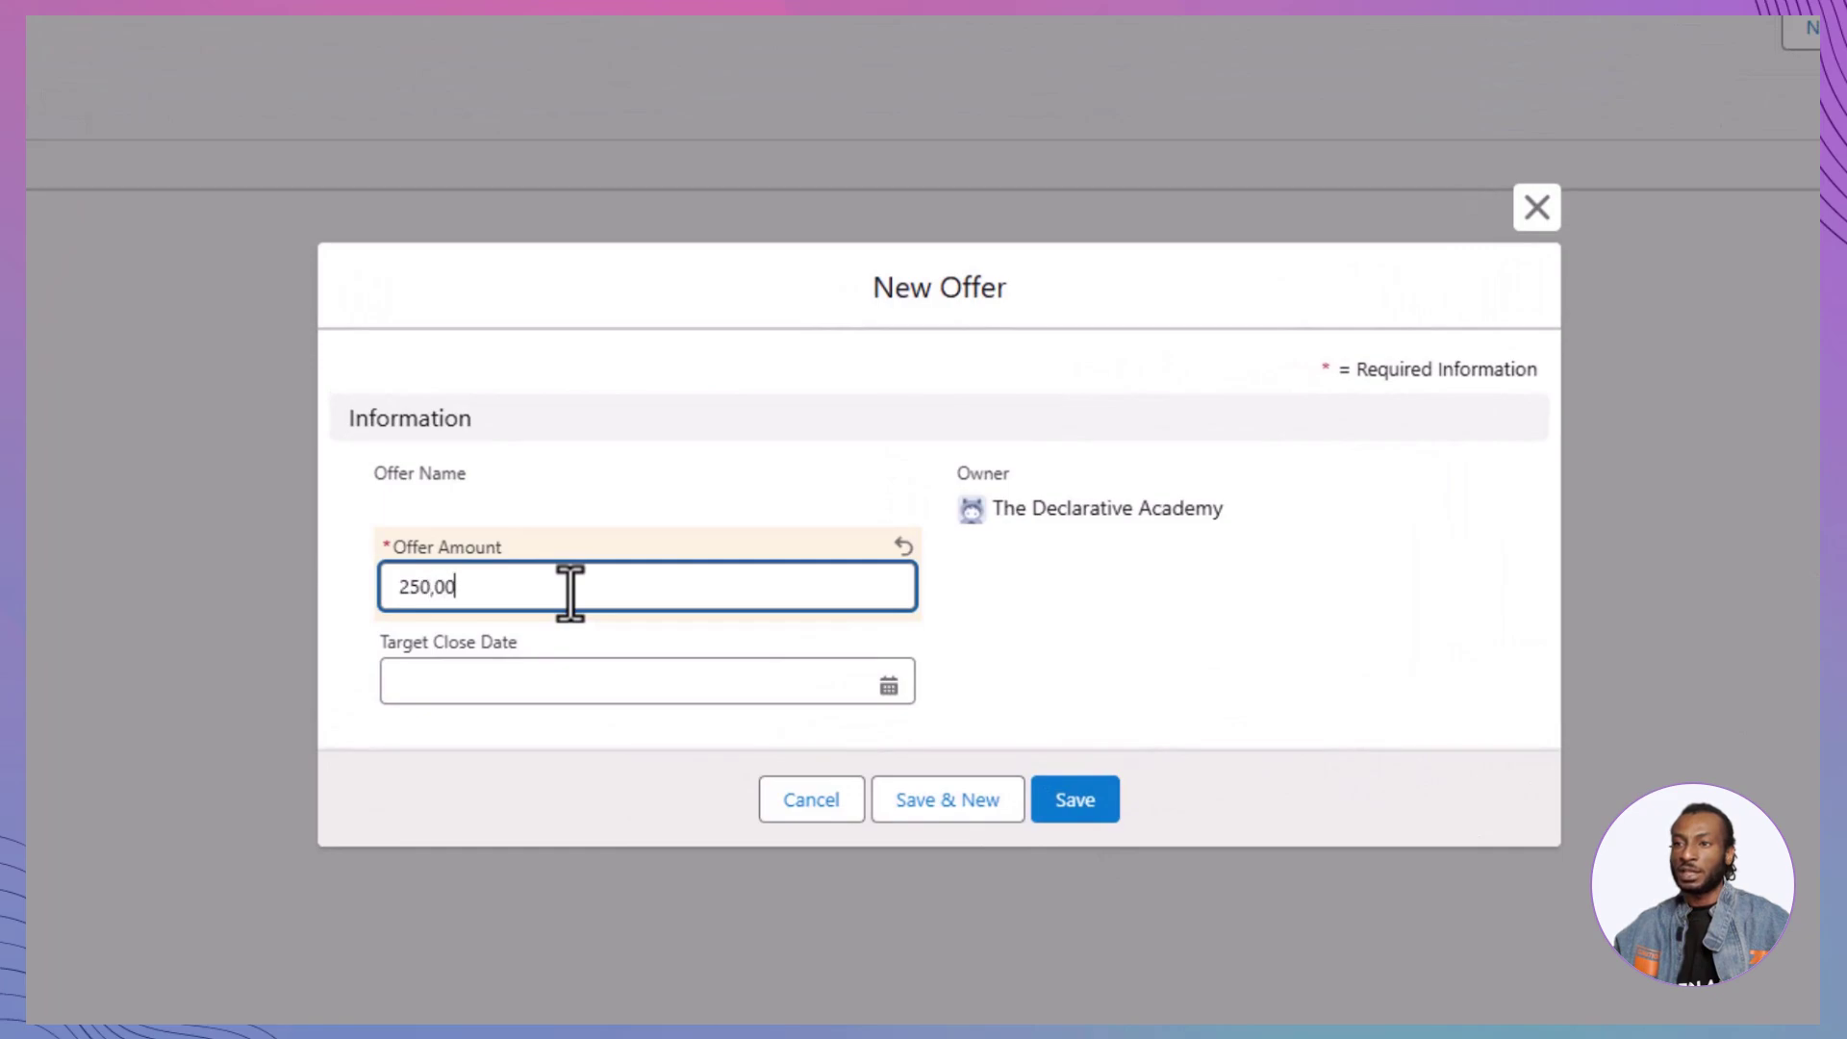
key(Tab)
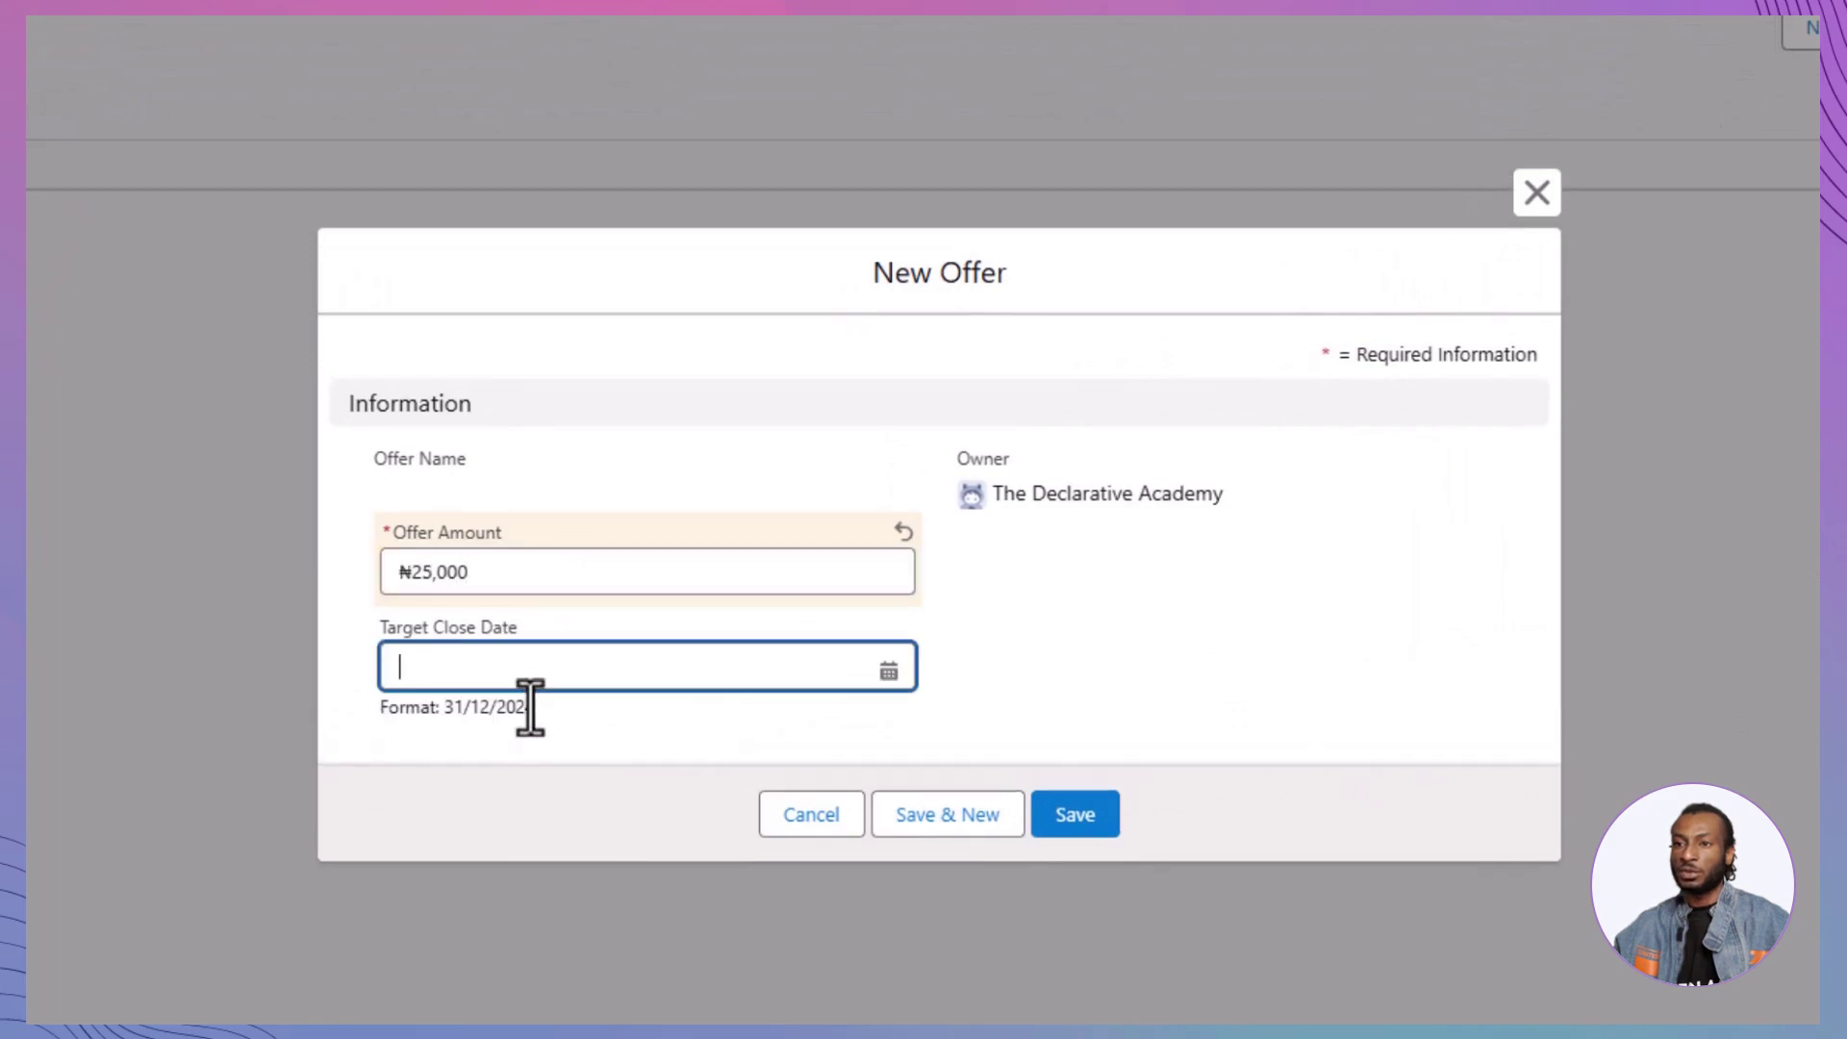
click(875, 687)
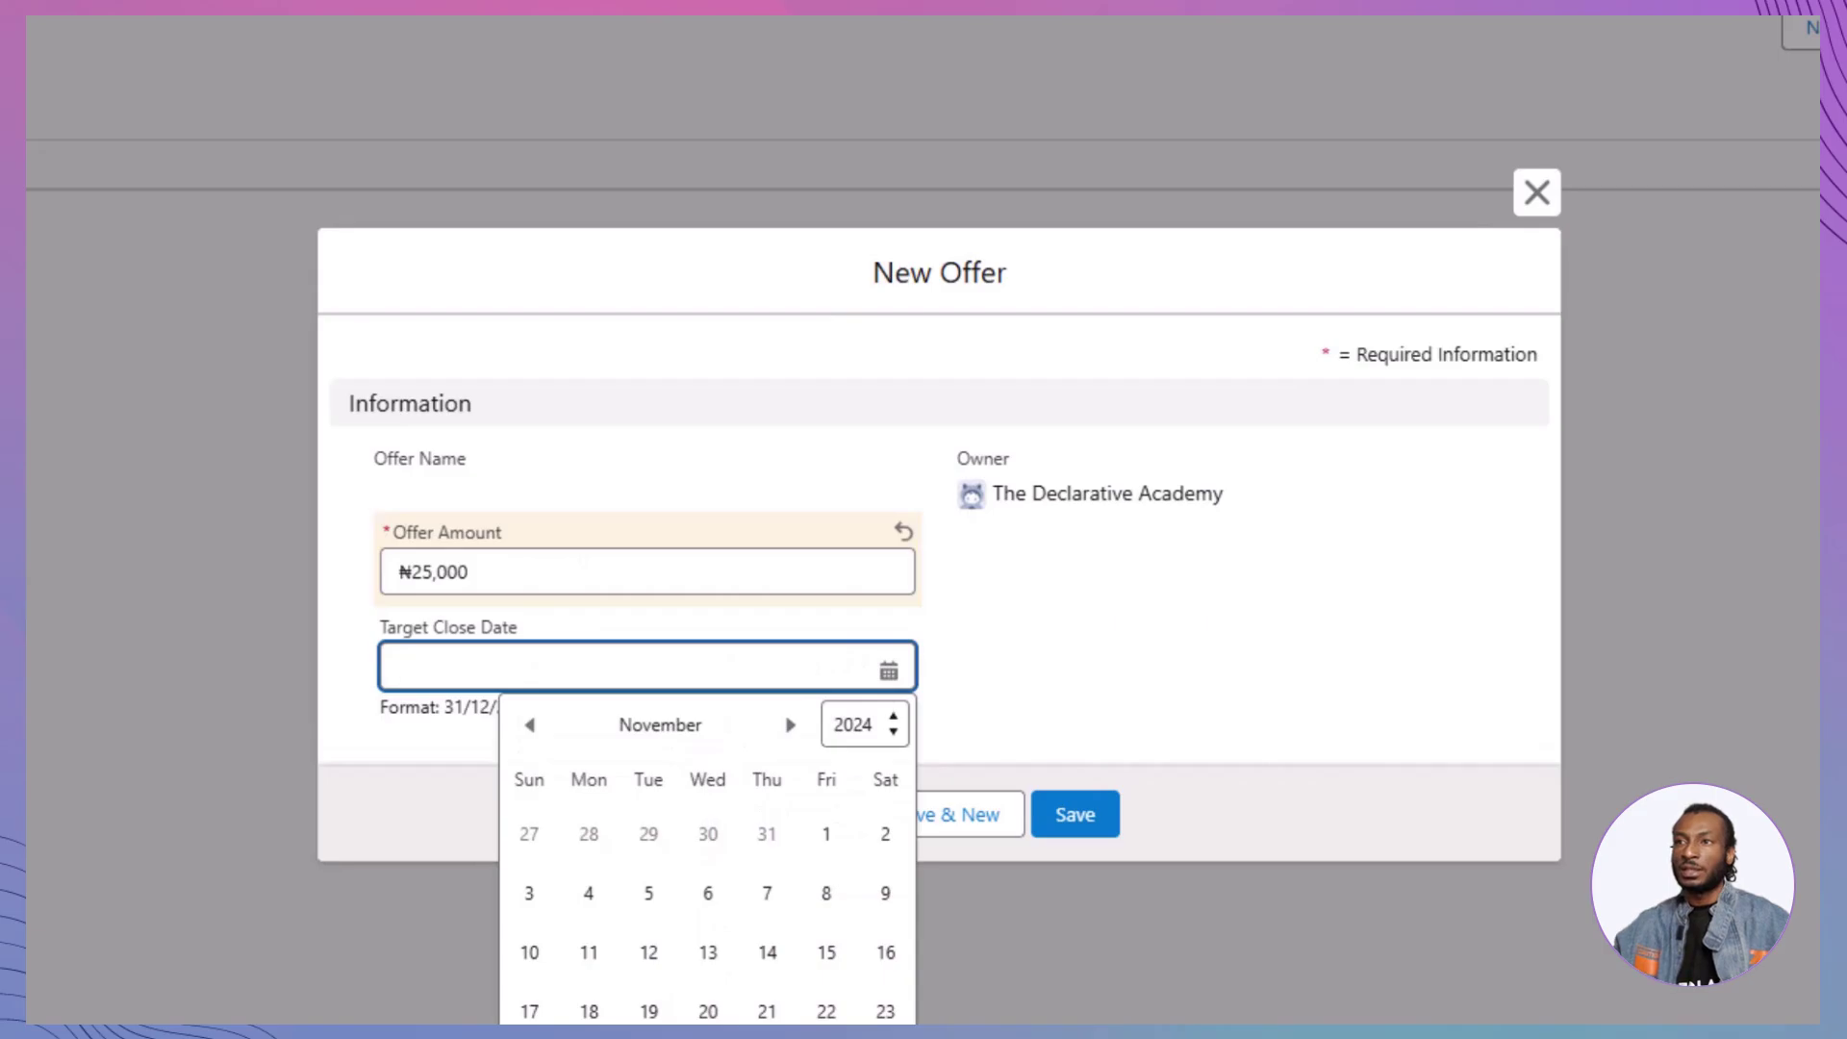
click(790, 725)
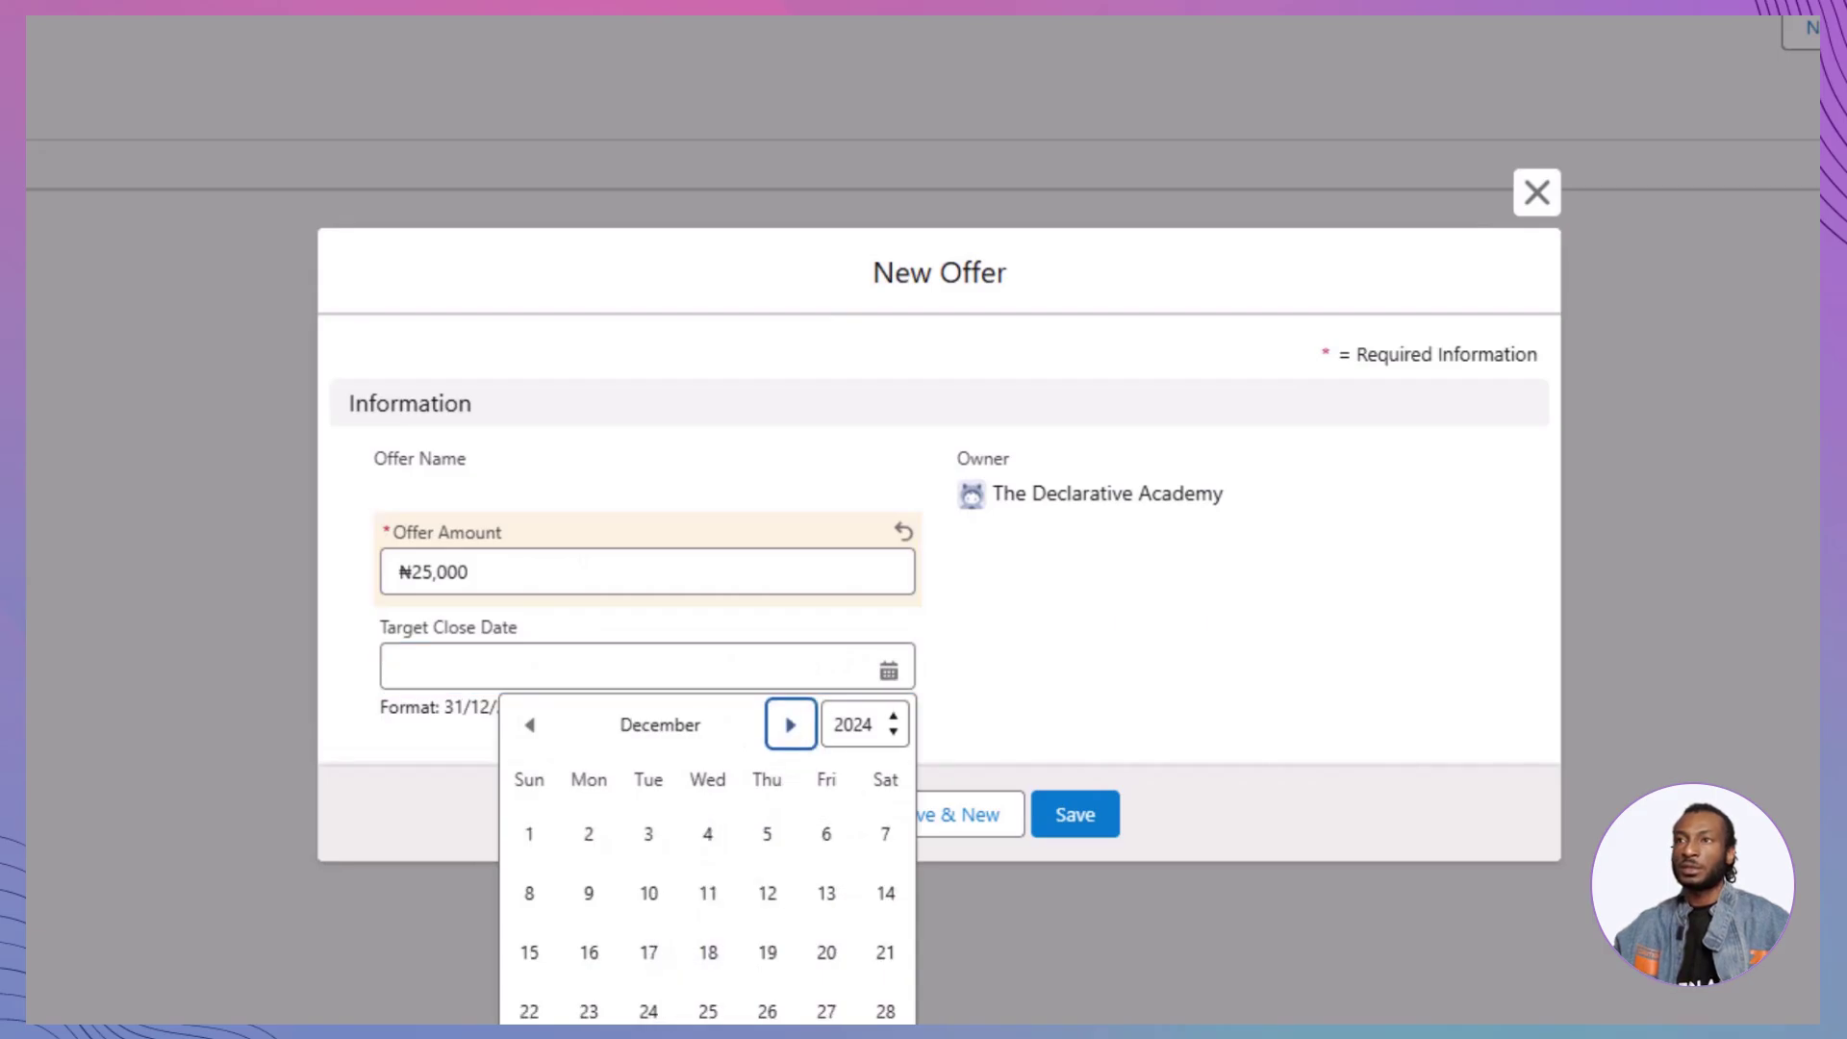
click(648, 1038)
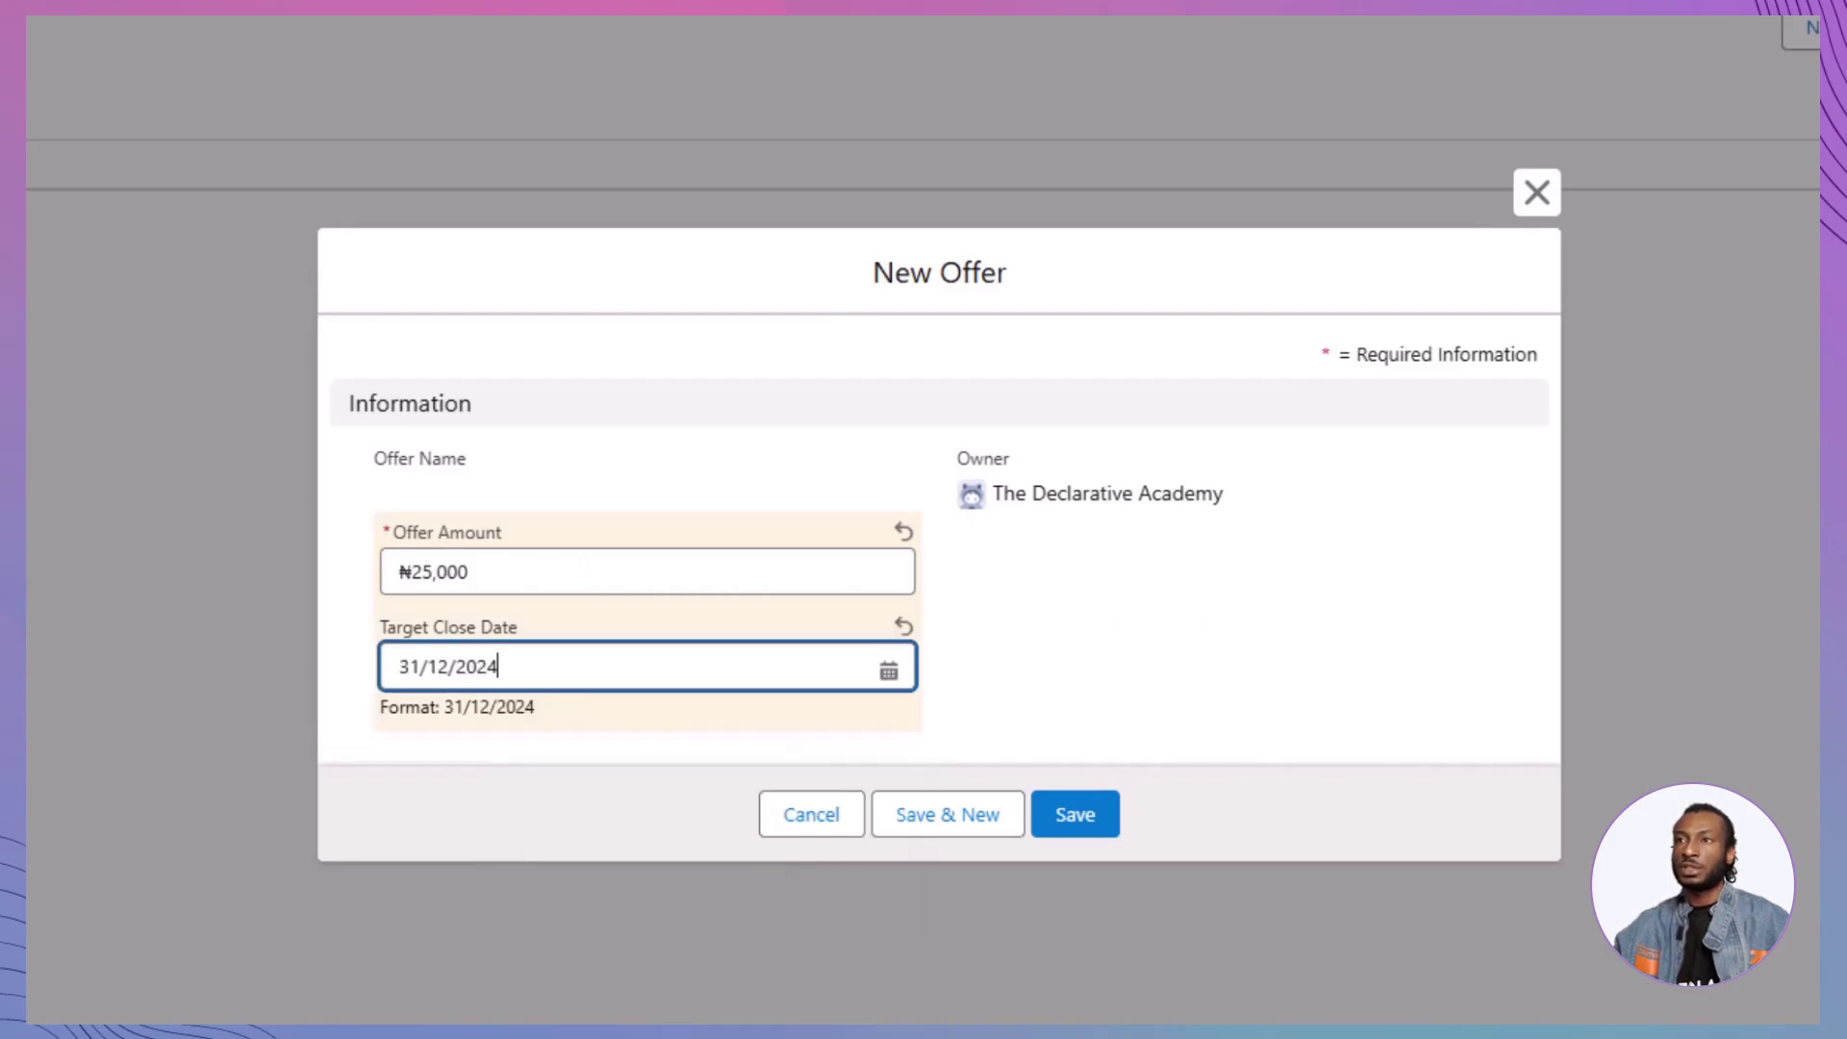
click(1048, 816)
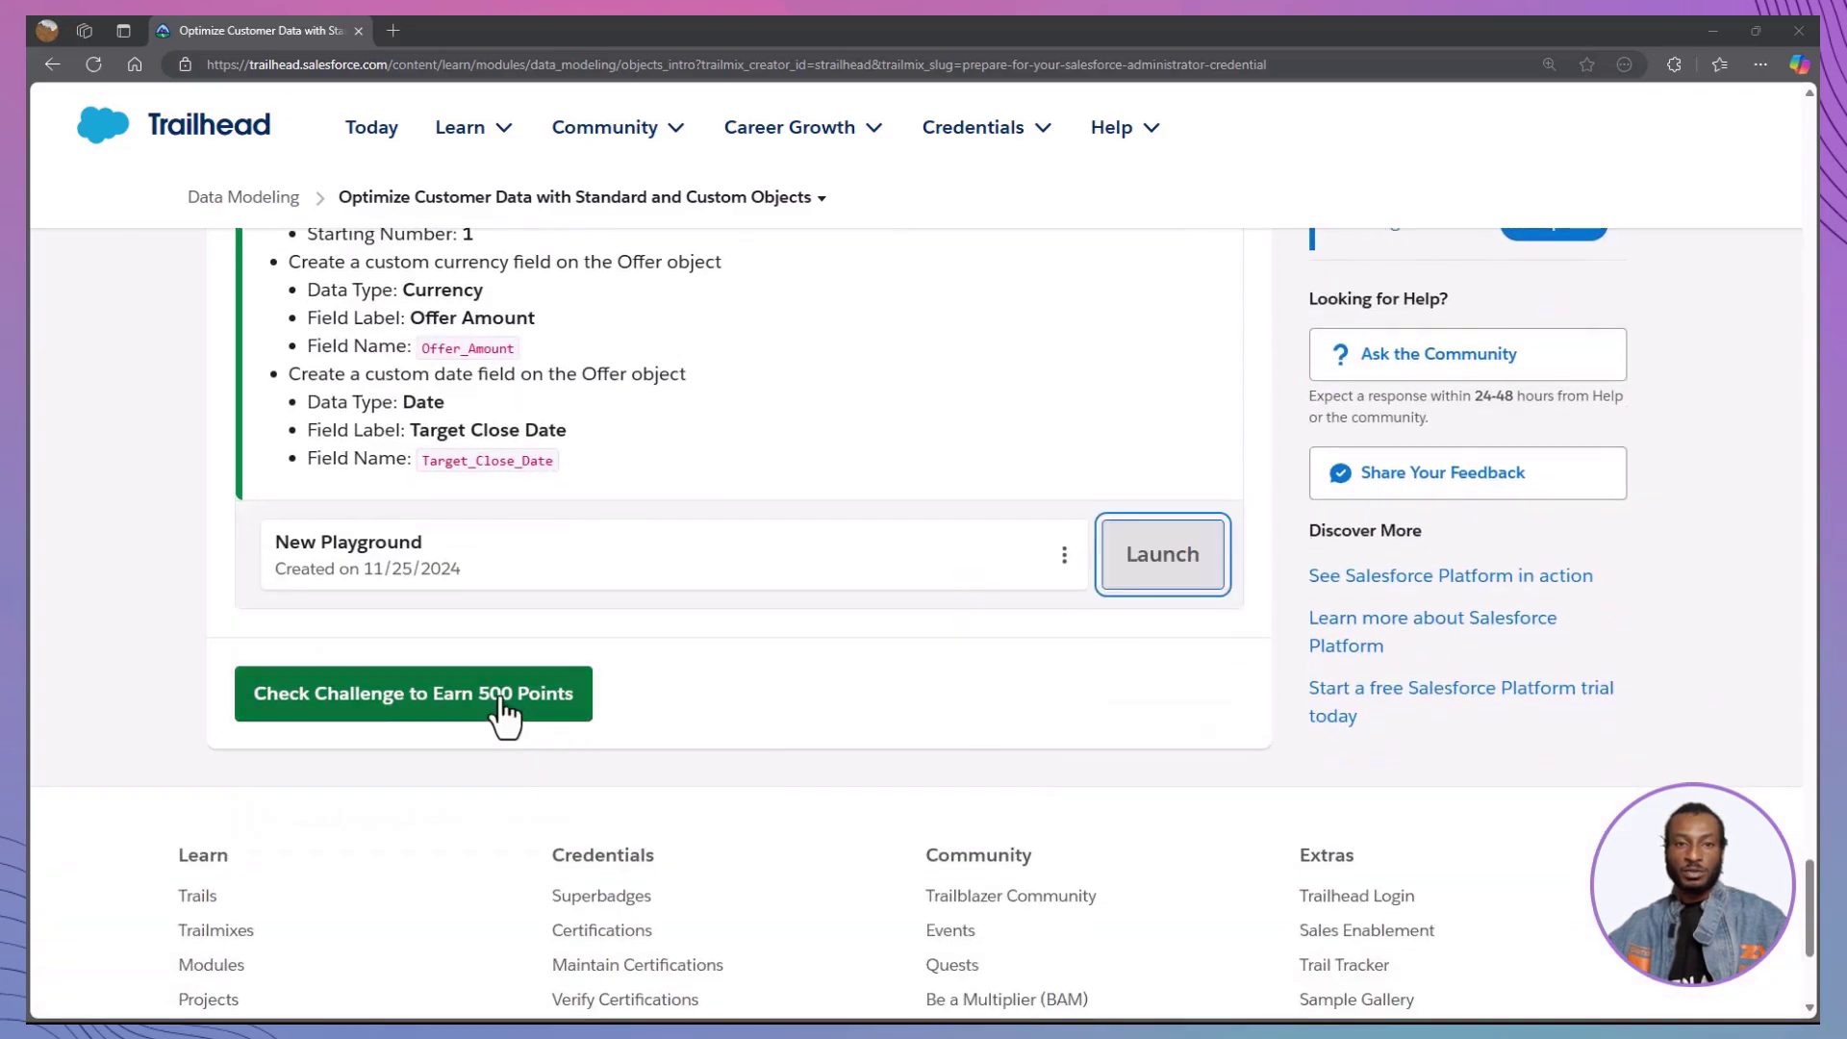
Submit the Optimize Customer Data with Standard and Custom Objects challenge on Trailhead for checking.
click(501, 714)
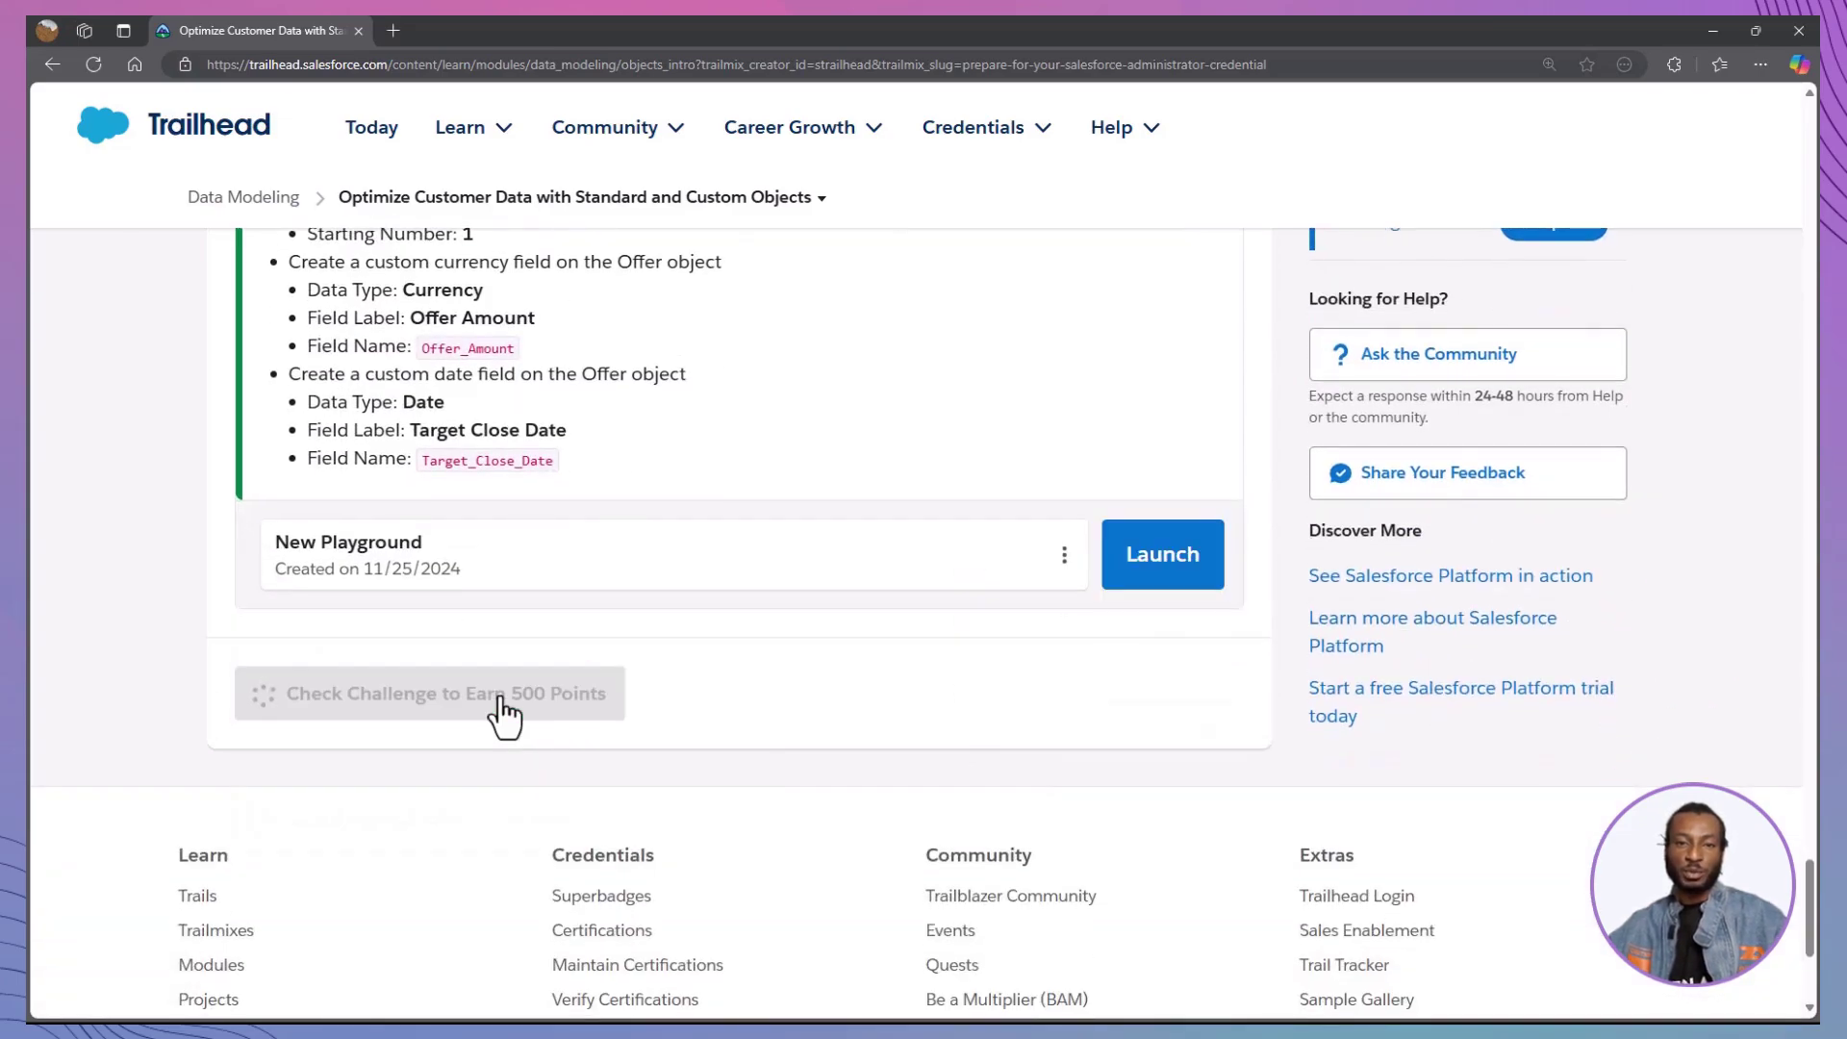